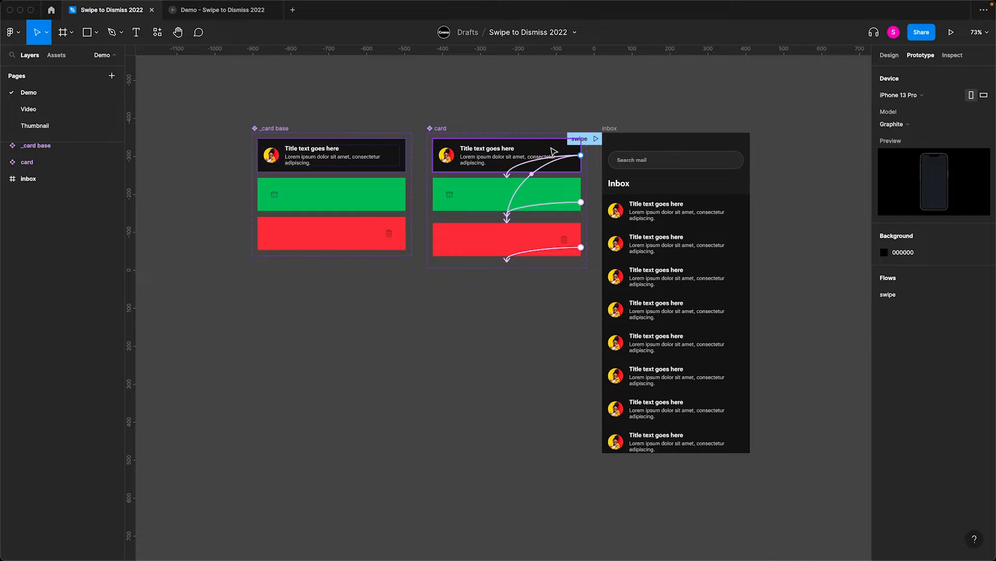
- Switch to the Demo prototype preview and swipe inbox cards right and left to examine the dismiss interaction
{"action": "left_click", "coordinate": [231, 12]}
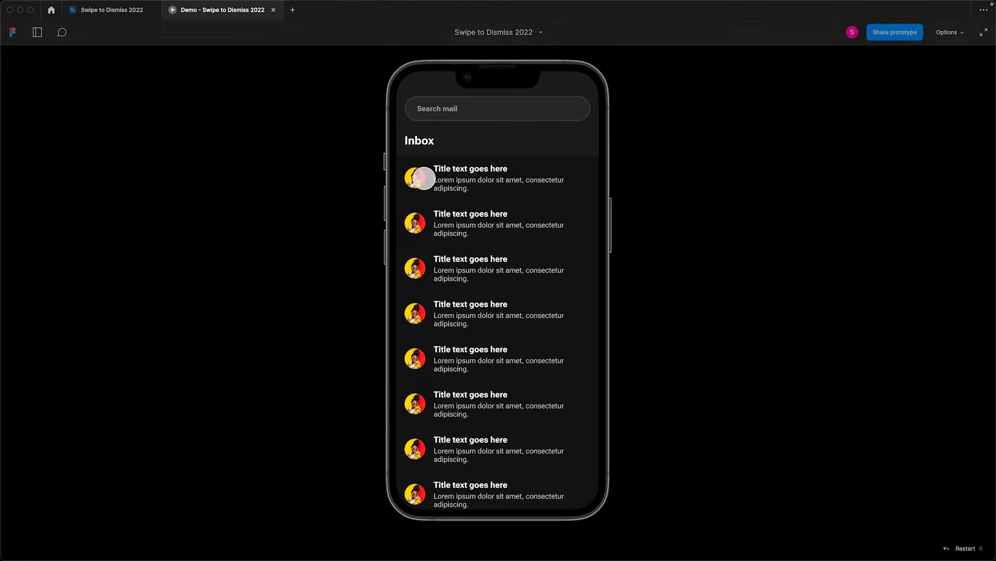
{"action": "left_click_drag", "start_coordinate": [424, 178], "coordinate": [620, 200]}
{"action": "left_click_drag", "start_coordinate": [568, 178], "coordinate": [344, 180]}
{"action": "left_click_drag", "start_coordinate": [427, 178], "coordinate": [350, 178]}
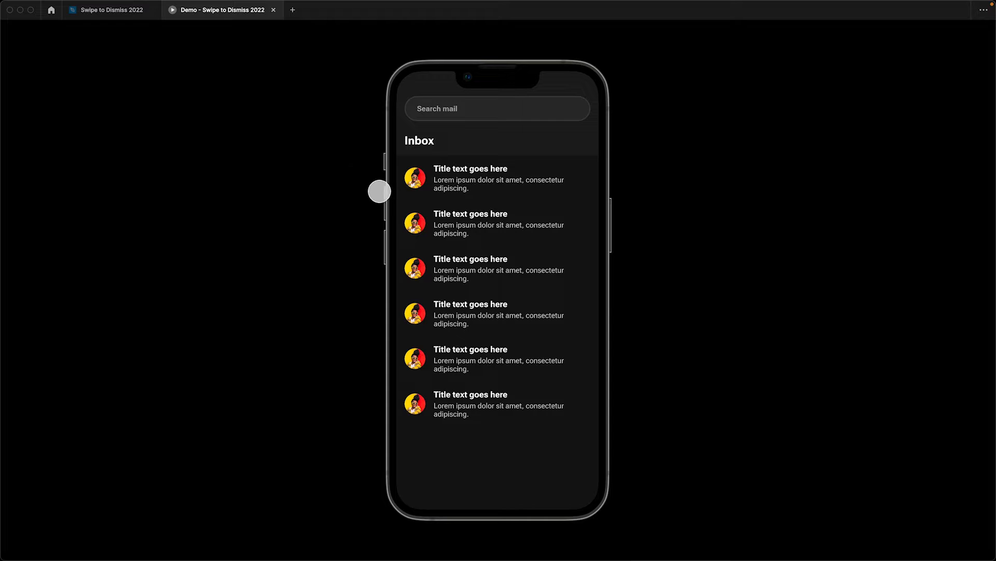
{"action": "left_click_drag", "start_coordinate": [427, 176], "coordinate": [631, 174]}
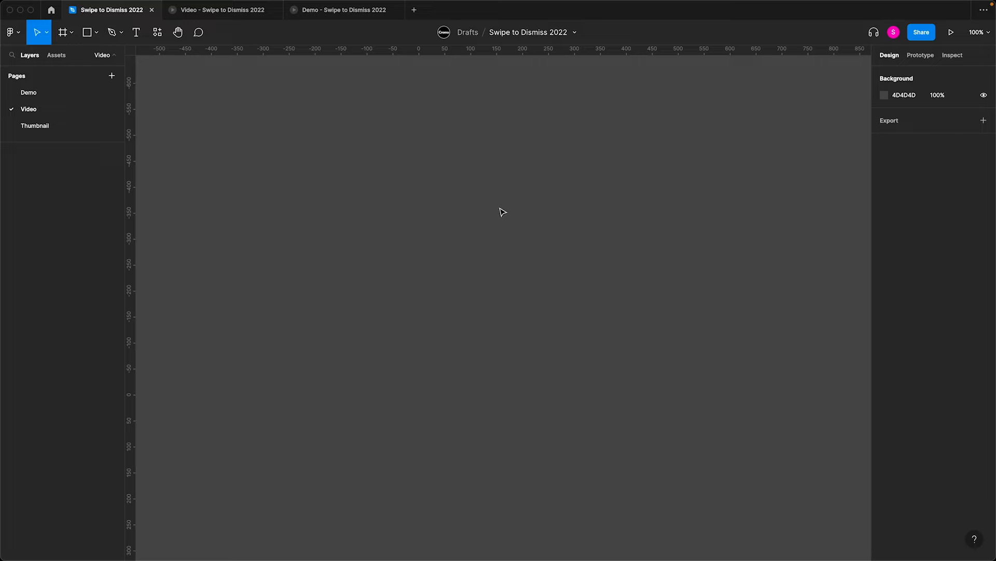
- Create an iPhone 14 frame of 390 × 844 on the Video page
{"action": "key", "text": "f"}
{"action": "left_click", "coordinate": [903, 113]}
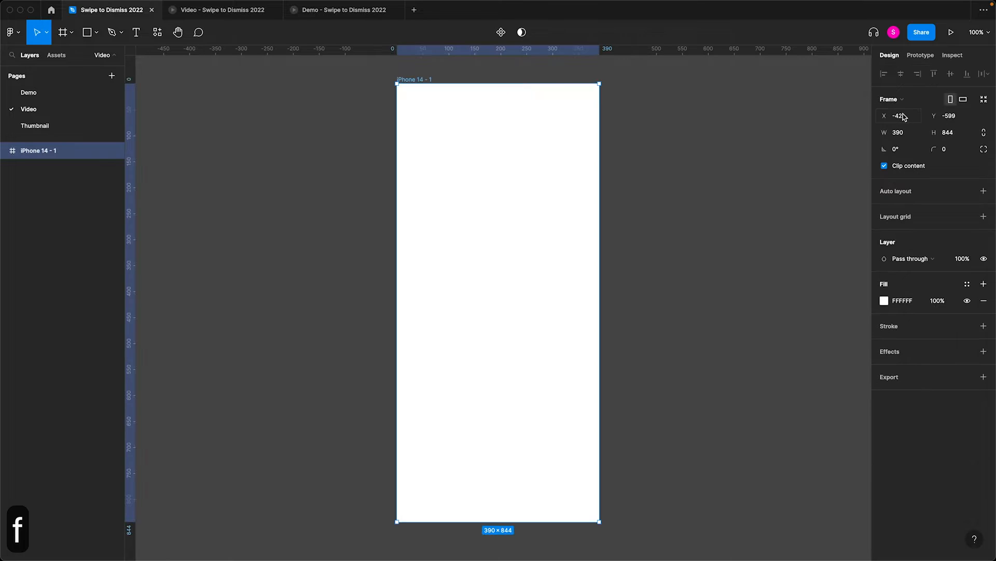
{"action": "left_click", "coordinate": [709, 112]}
{"action": "left_click_drag", "start_coordinate": [709, 112], "coordinate": [567, 163]}
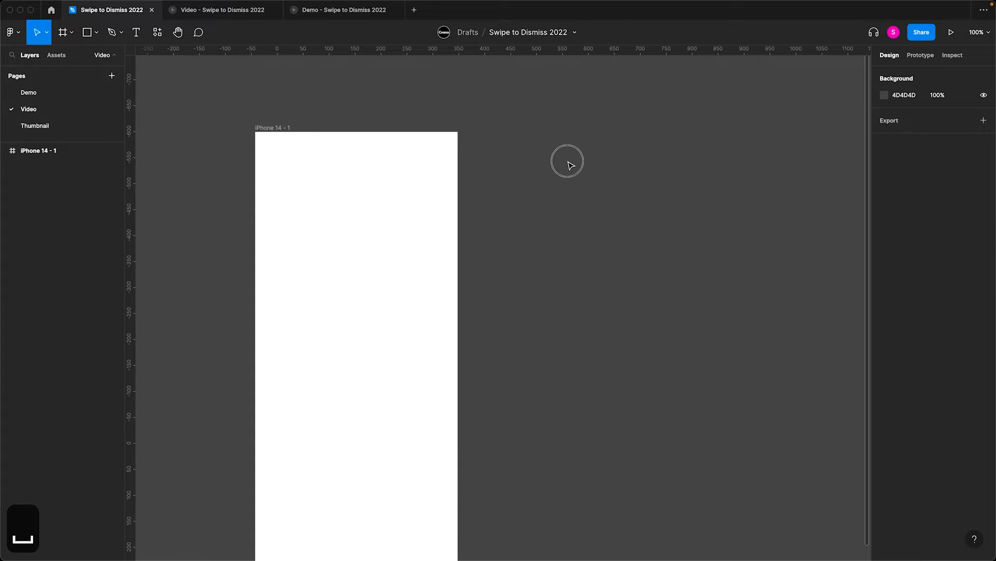
- Draw a card frame about 364 × 105 beside the iPhone frame and fill it with the dark document color 141414
{"action": "key", "text": "f"}
{"action": "mouse_move", "coordinate": [496, 144]}
{"action": "left_mouse_down"}
{"action": "mouse_move", "coordinate": [630, 205]}
{"action": "mouse_move", "coordinate": [685, 199]}
{"action": "left_mouse_up"}
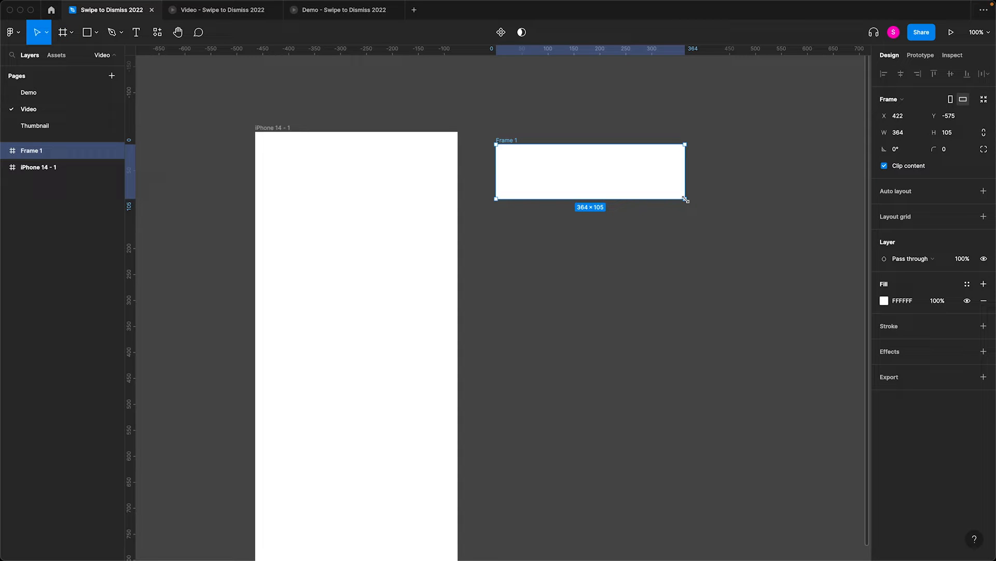
{"action": "left_click", "coordinate": [885, 301]}
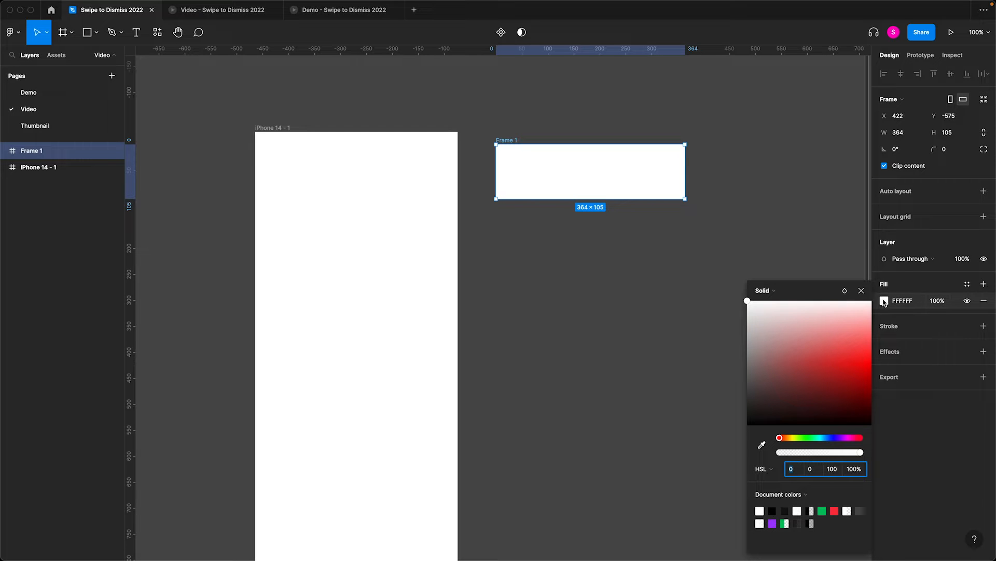
{"action": "left_click", "coordinate": [786, 510]}
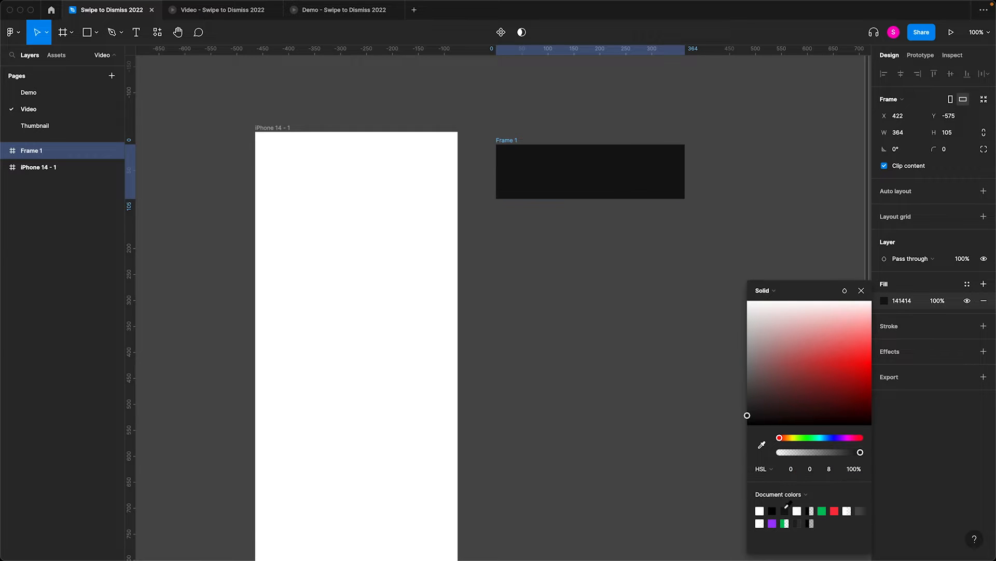
{"action": "left_click", "coordinate": [576, 123]}
- Add a 40 × 40 frame inside the card and fill it with the first Avatars (female) image from Content Reel
{"action": "key", "text": "f"}
{"action": "mouse_move", "coordinate": [518, 165]}
{"action": "left_mouse_down"}
{"action": "mouse_move", "coordinate": [554, 182]}
{"action": "mouse_move", "coordinate": [547, 194]}
{"action": "left_mouse_up"}
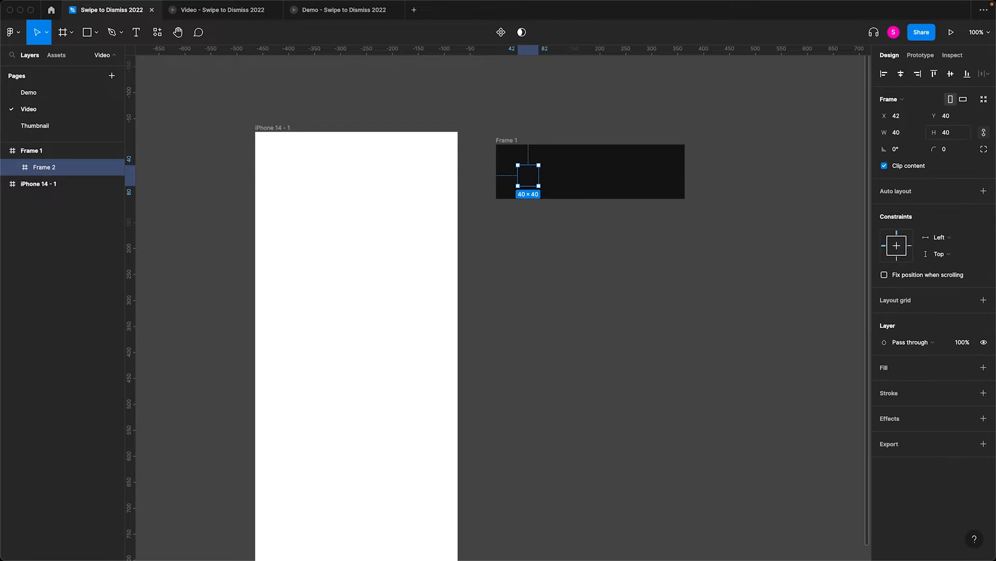
{"action": "key", "text": "super+slash"}
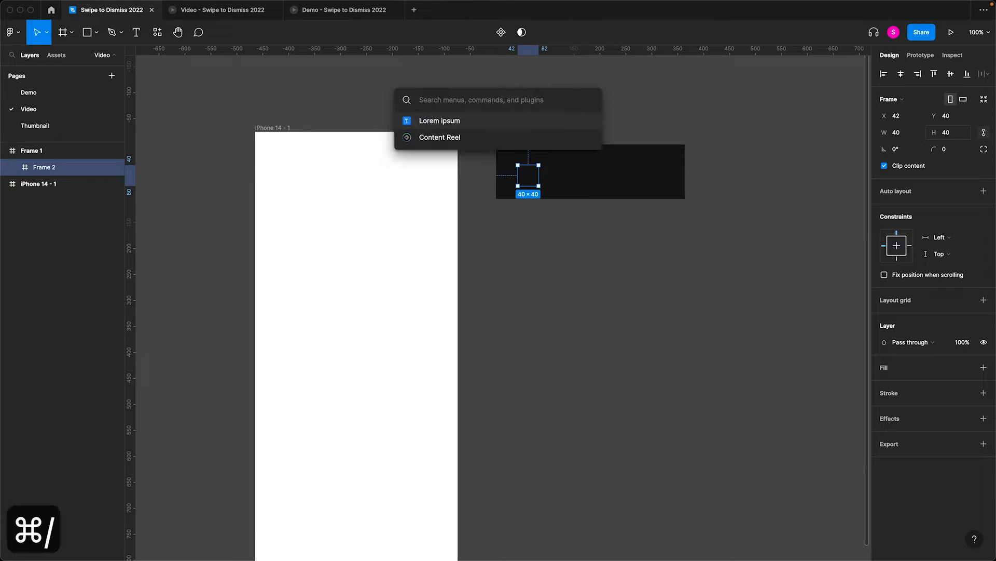
{"action": "key", "text": "Down"}
{"action": "key", "text": "Return"}
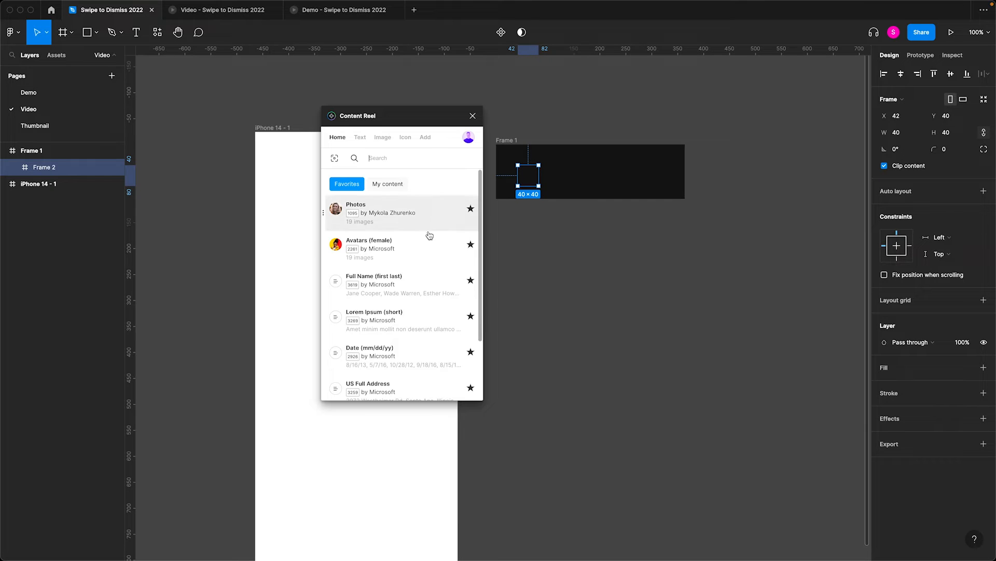
{"action": "left_click", "coordinate": [416, 244]}
{"action": "left_click", "coordinate": [353, 217]}
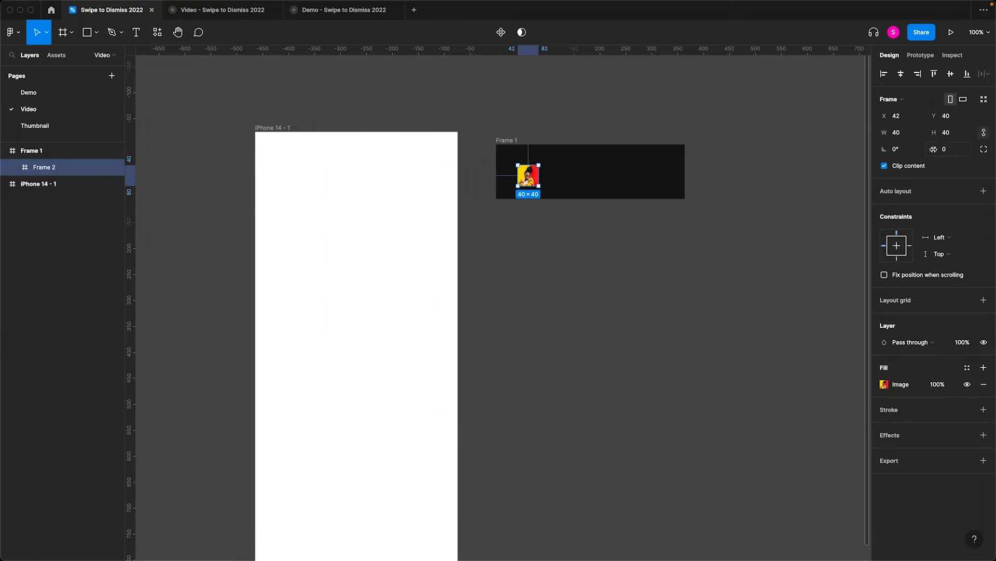
- Set the image frame's corner radius to 999 and rename it avatar
{"action": "left_click", "coordinate": [945, 150]}
{"action": "type", "text": "999"}
{"action": "key", "text": "Return"}
{"action": "key", "text": "super+r"}
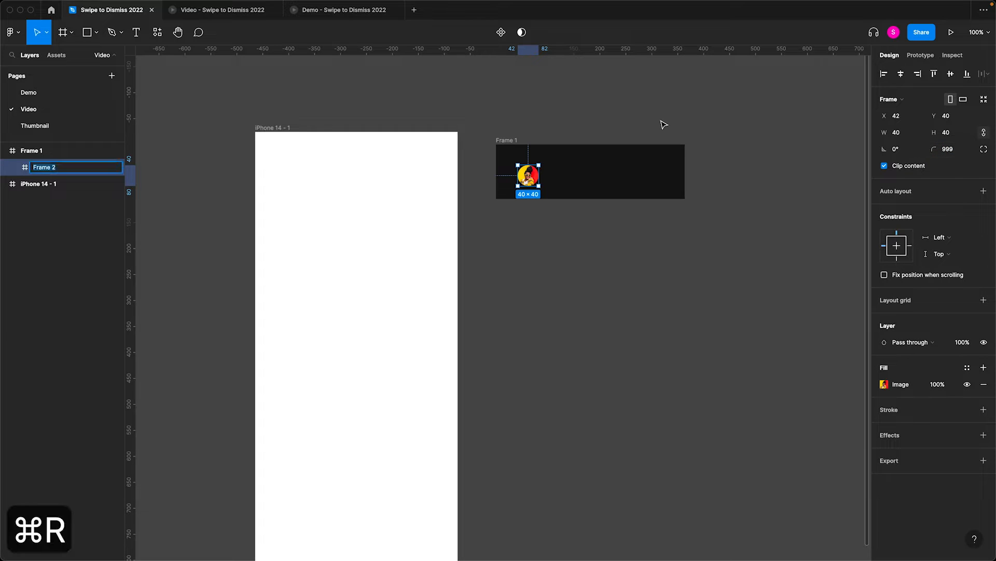
{"action": "type", "text": "avatar"}
{"action": "key", "text": "Return"}
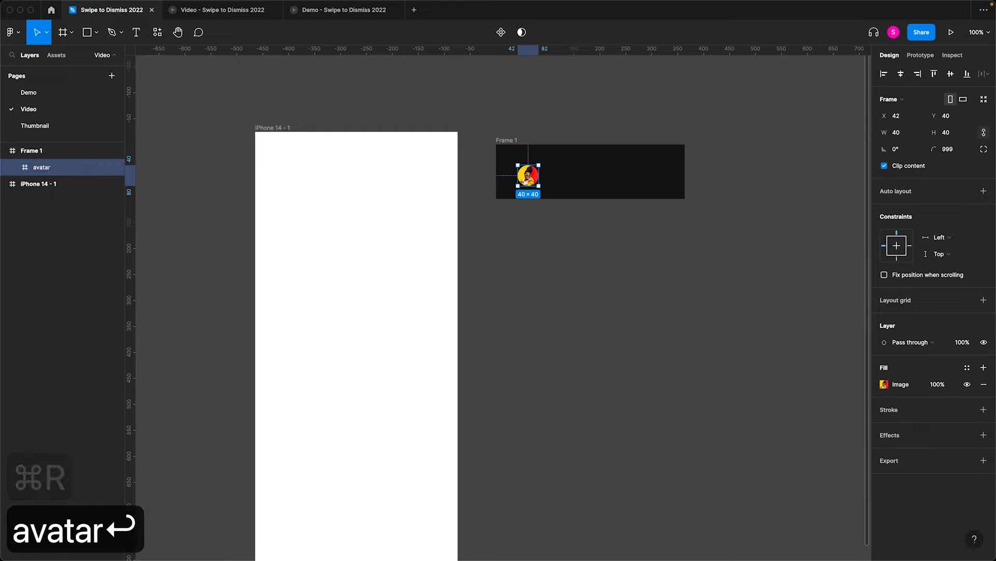
- Rename the card frame _base card and add the text "Title text goes here" in Bold 16 beside the avatar
{"action": "key", "text": "BackSpace"}
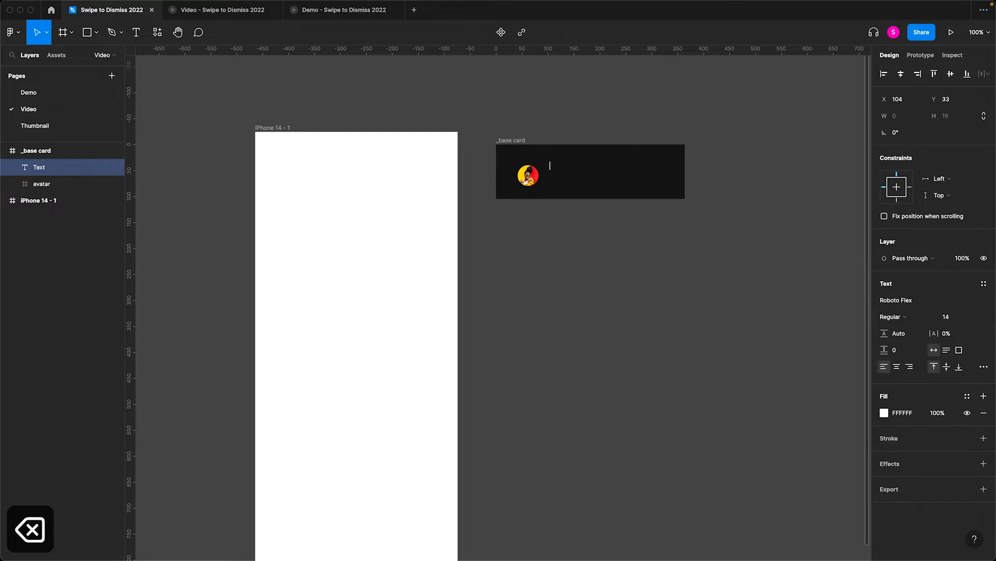
{"action": "type", "text": "Ti"}
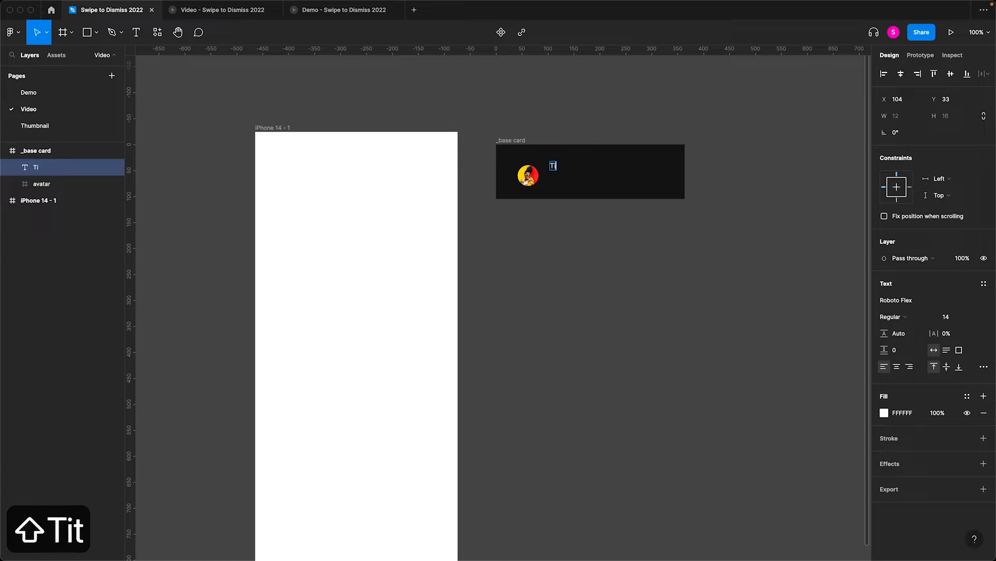
{"action": "type", "text": "tle text goes here"}
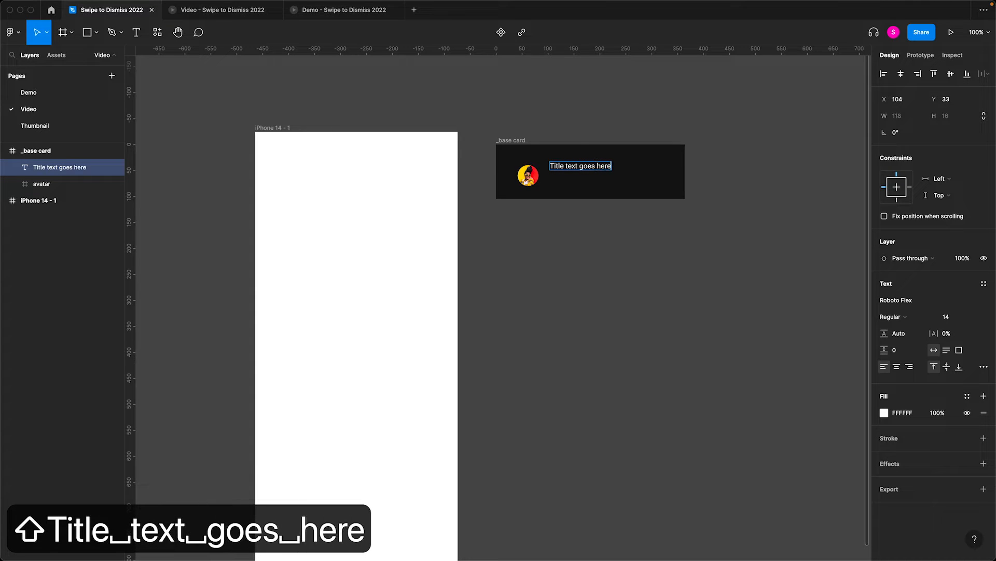
{"action": "key", "text": "Escape"}
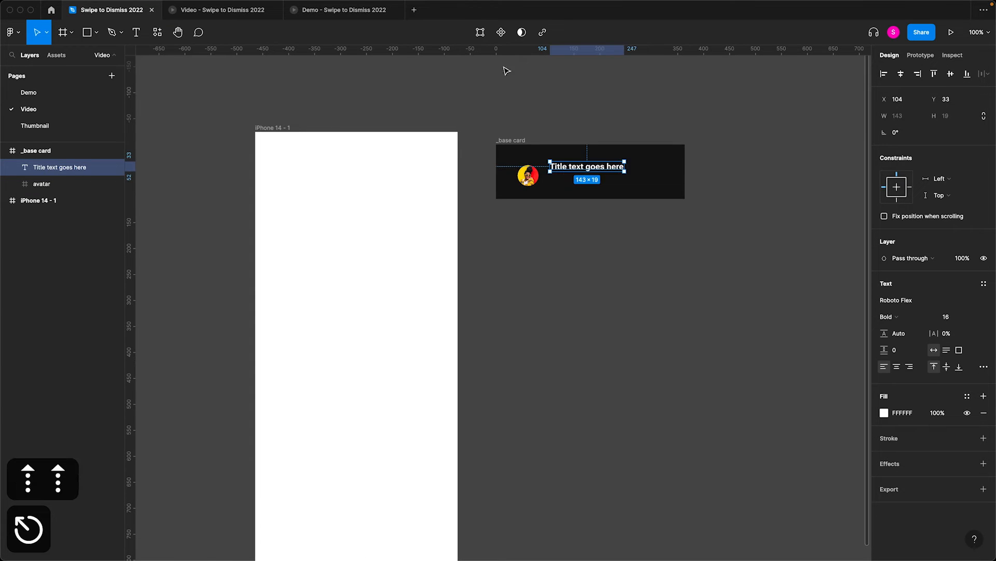
{"action": "left_click", "coordinate": [557, 105]}
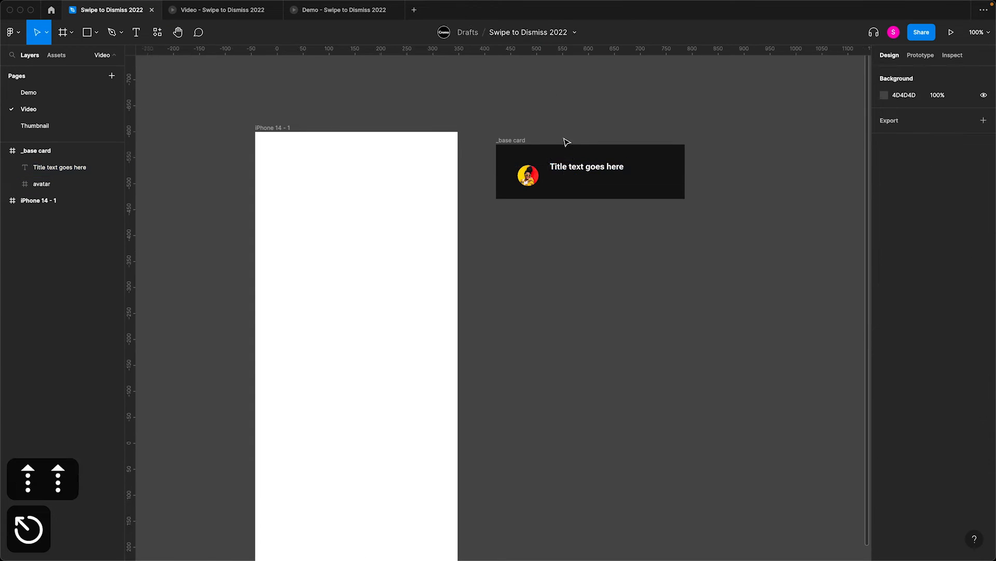
- Duplicate the title text just below itself and style the copy as Regular, size 14, with 80% fill opacity
{"action": "left_click", "coordinate": [570, 166]}
{"action": "left_click_drag", "start_coordinate": [569, 166], "coordinate": [574, 183]}
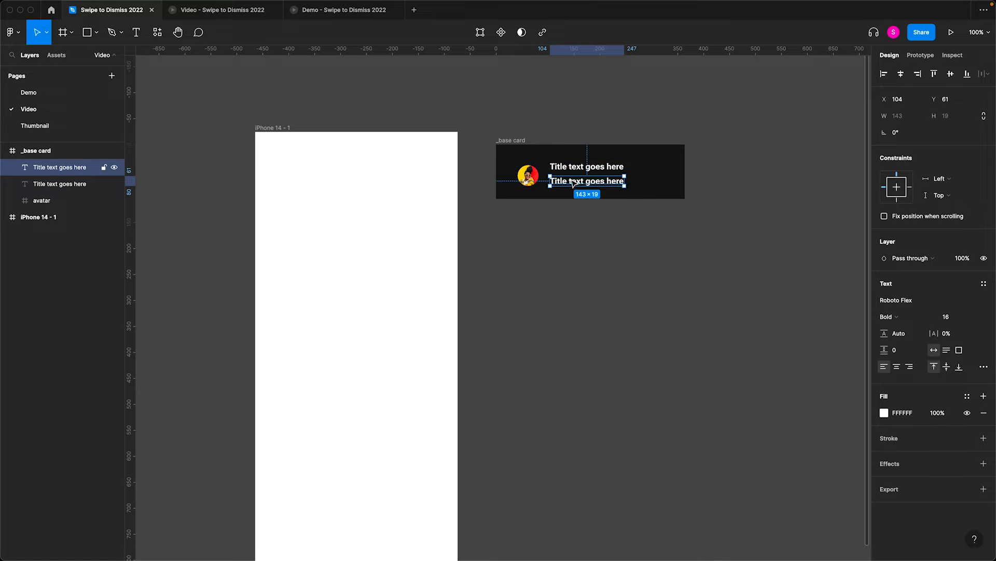
{"action": "left_click", "coordinate": [917, 322]}
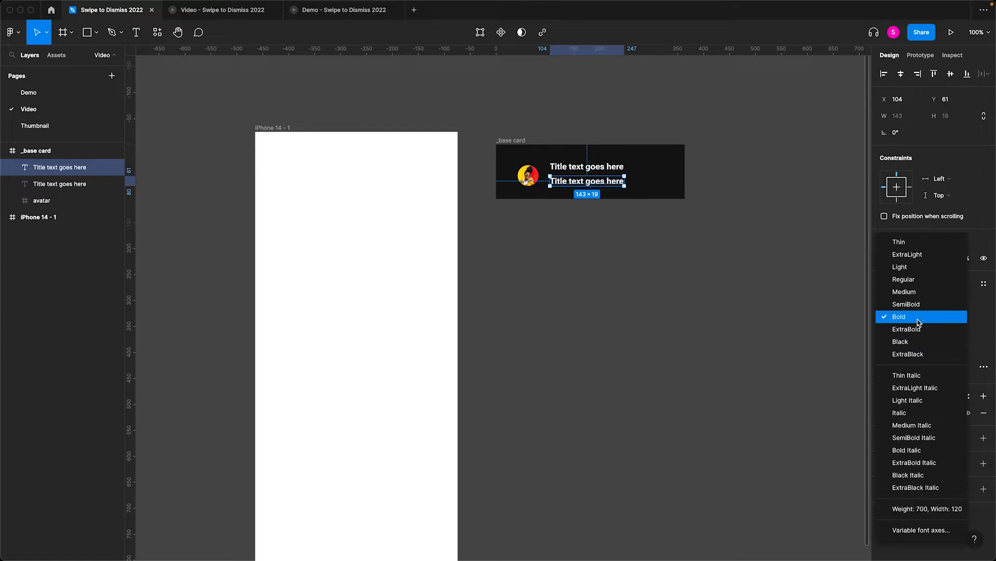
{"action": "left_click", "coordinate": [918, 282]}
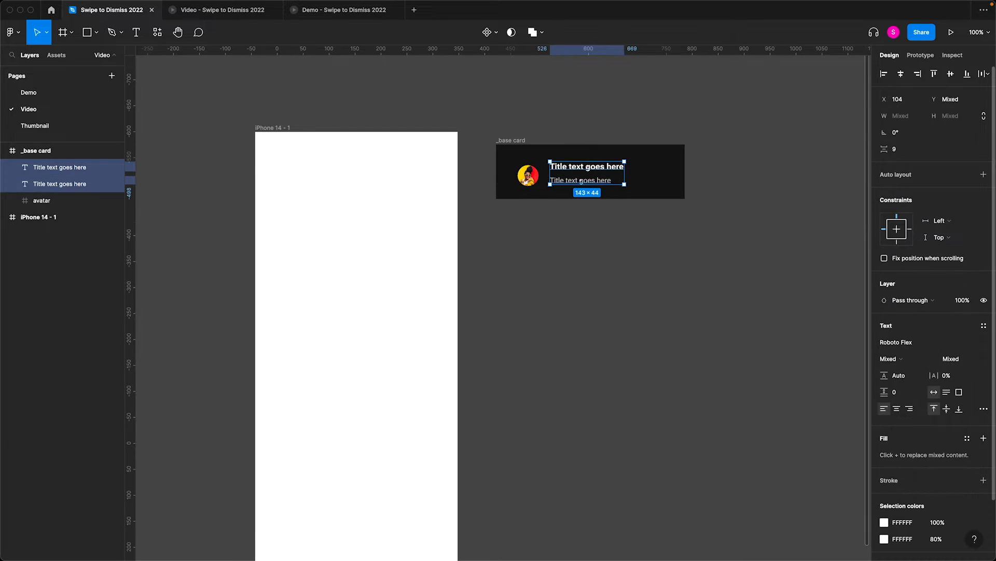
- Group both text lines in a vertical auto layout with spacing 4 and name it content
{"action": "key", "text": "shift+a"}
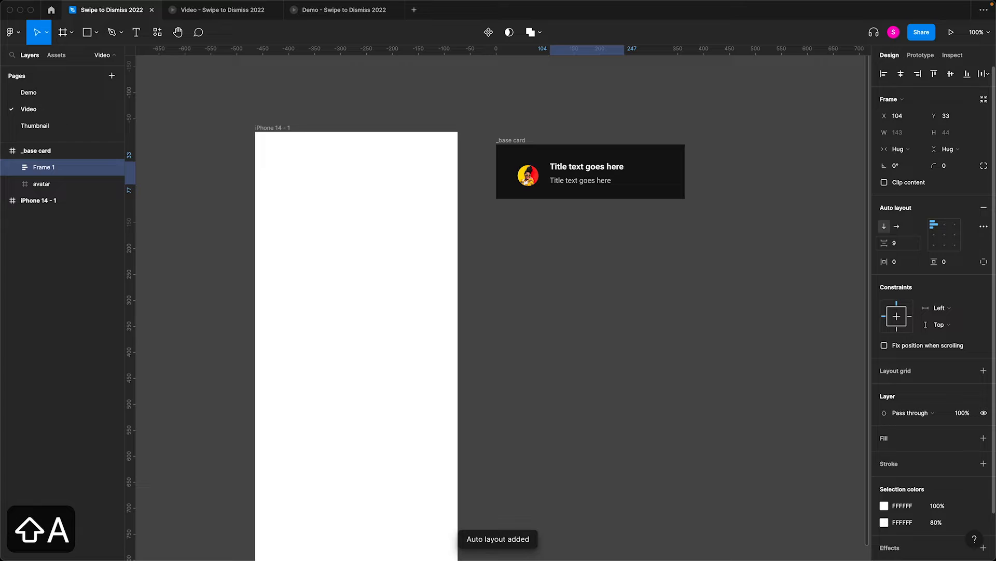
{"action": "left_click", "coordinate": [915, 249]}
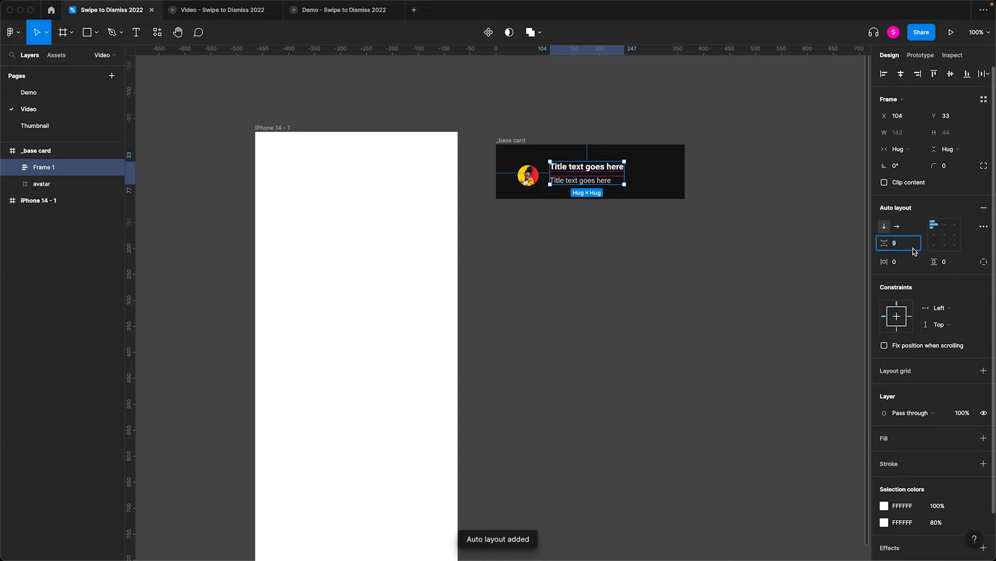
{"action": "type", "text": "4"}
{"action": "key", "text": "Return"}
{"action": "key", "text": "super+r"}
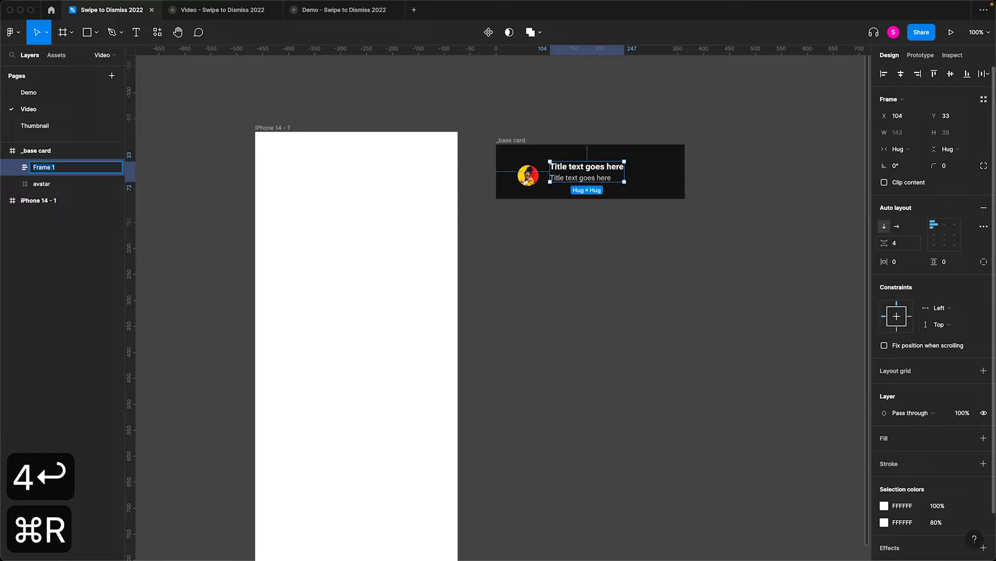
{"action": "type", "text": "content"}
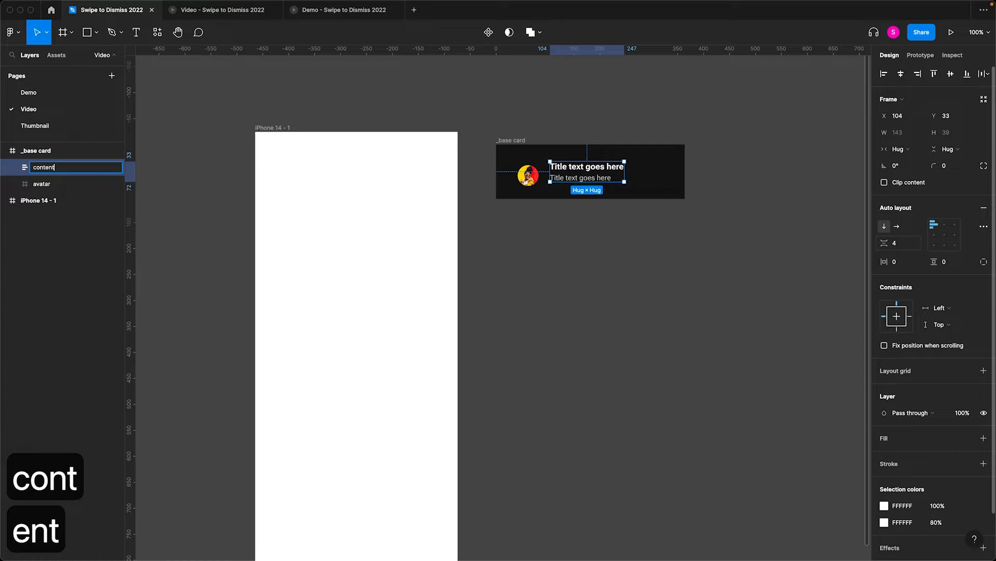
{"action": "left_click", "coordinate": [602, 133]}
- Add horizontal auto layout to the _base card frame with spacing 16 and padding 16 on all sides
{"action": "left_click", "coordinate": [527, 139]}
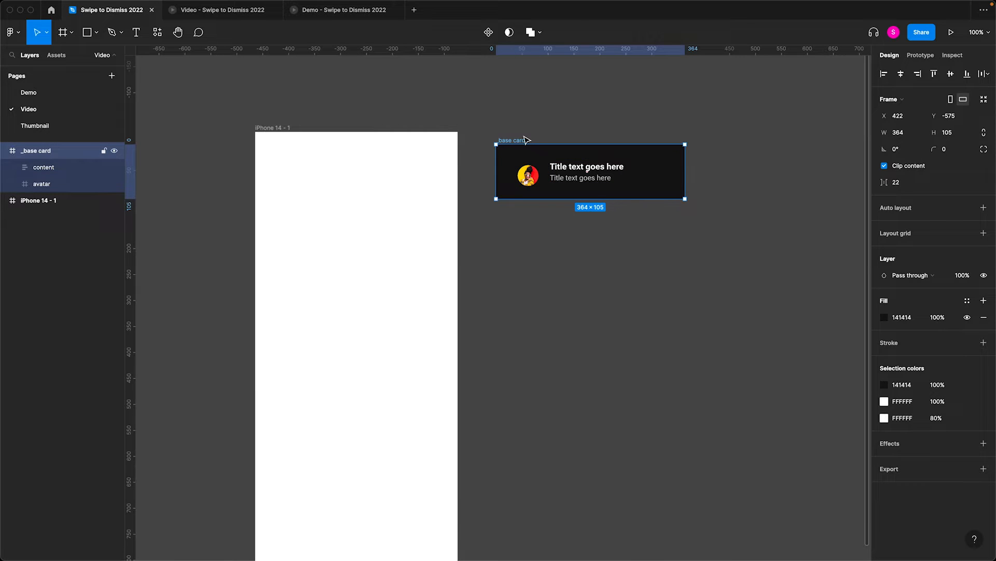
{"action": "key", "text": "shift+a"}
{"action": "left_click", "coordinate": [906, 245]}
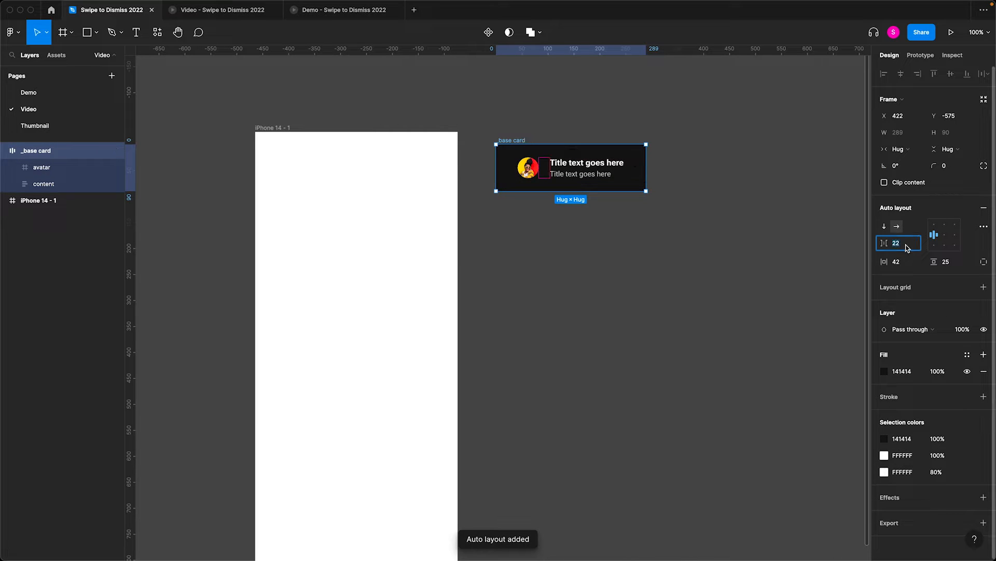
{"action": "type", "text": "16"}
{"action": "key", "text": "Tab"}
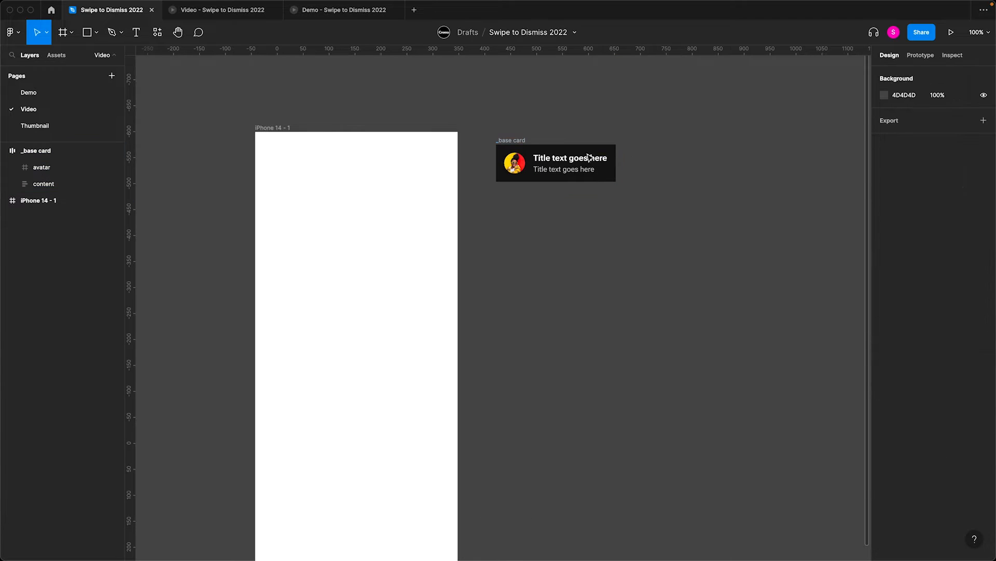
- Set the content frame and both of its text layers to Fill container width
{"action": "left_click", "coordinate": [578, 162]}
{"action": "left_click", "coordinate": [898, 149]}
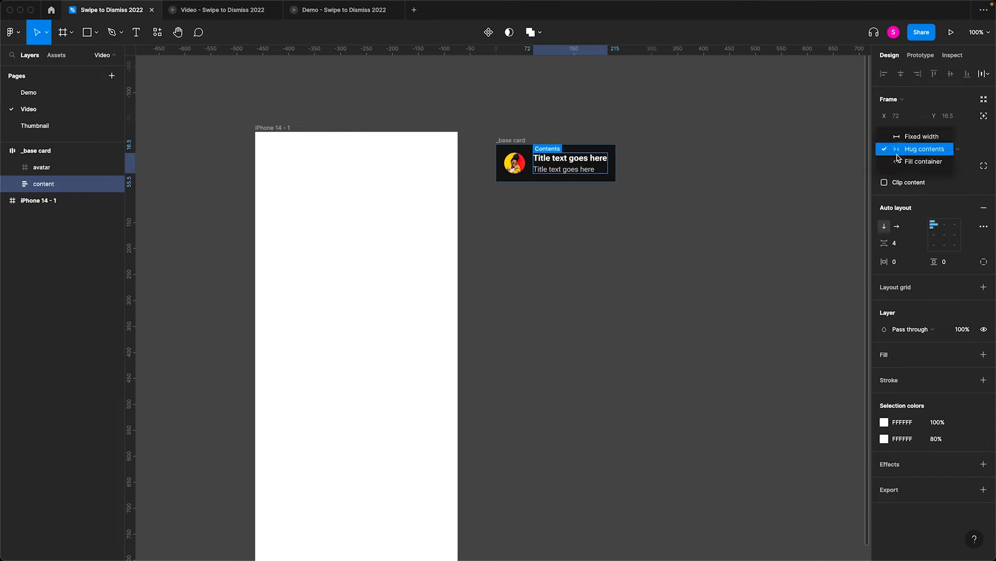
{"action": "left_click", "coordinate": [906, 161]}
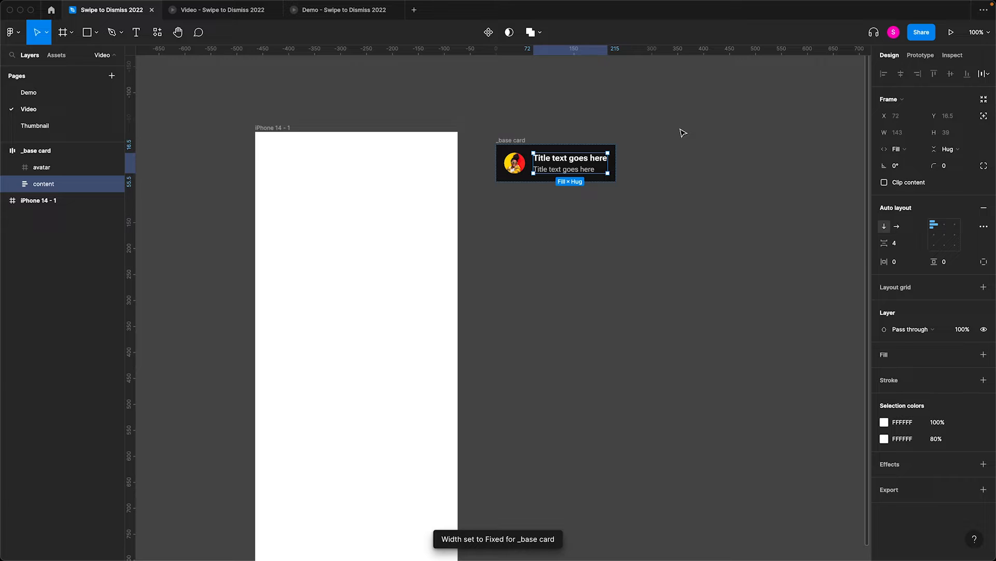
{"action": "key", "text": "Return"}
{"action": "left_click", "coordinate": [883, 134]}
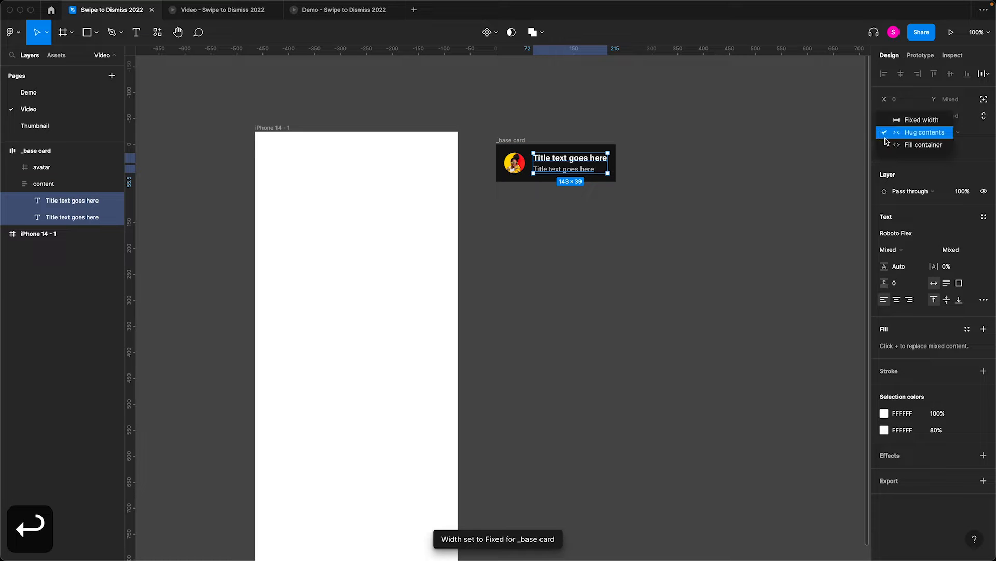
{"action": "left_click", "coordinate": [906, 143]}
{"action": "left_click", "coordinate": [535, 126]}
- Set the _base card frame's width to 390
{"action": "left_click", "coordinate": [505, 141]}
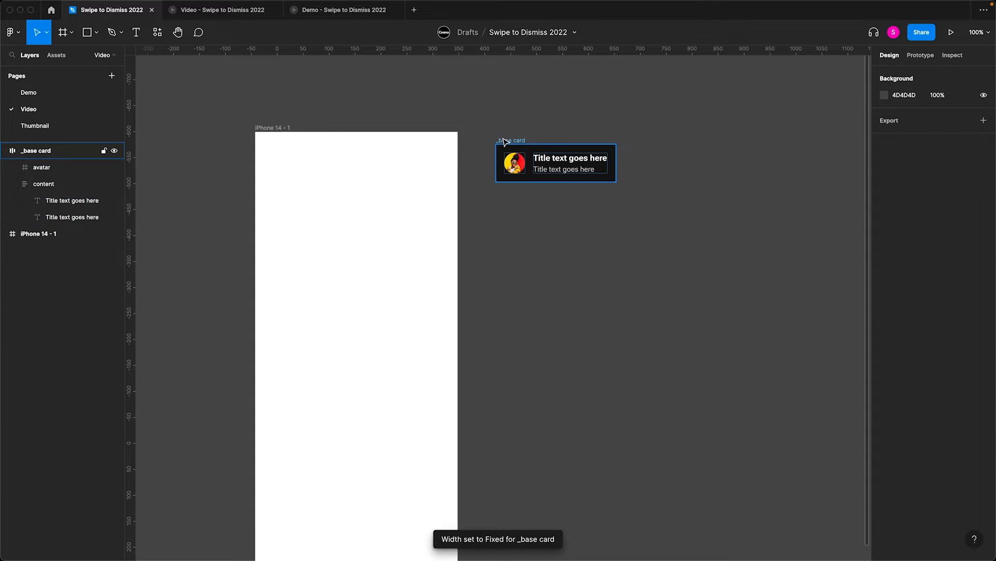
{"action": "left_click", "coordinate": [899, 132]}
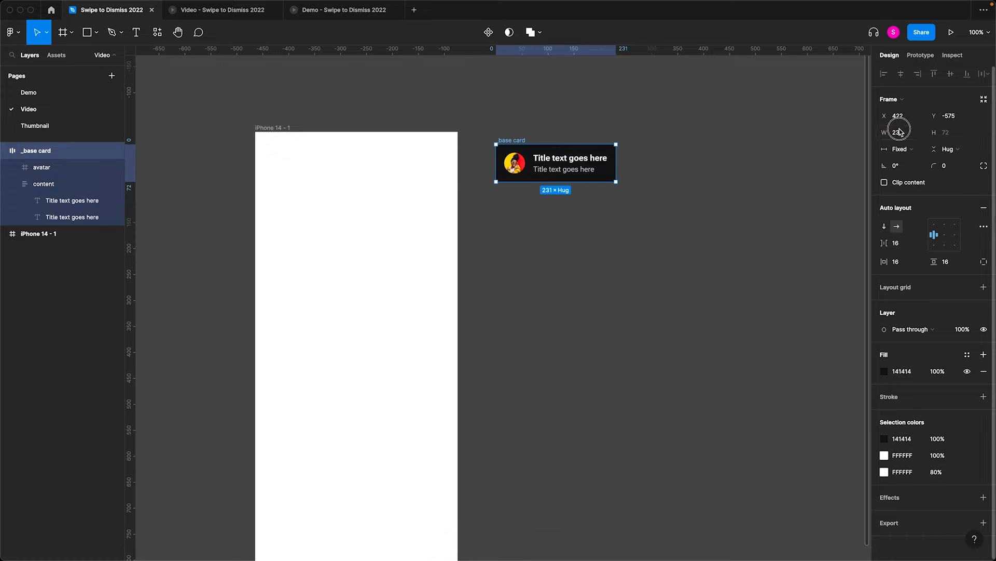
{"action": "type", "text": "390"}
{"action": "key", "text": "Return"}
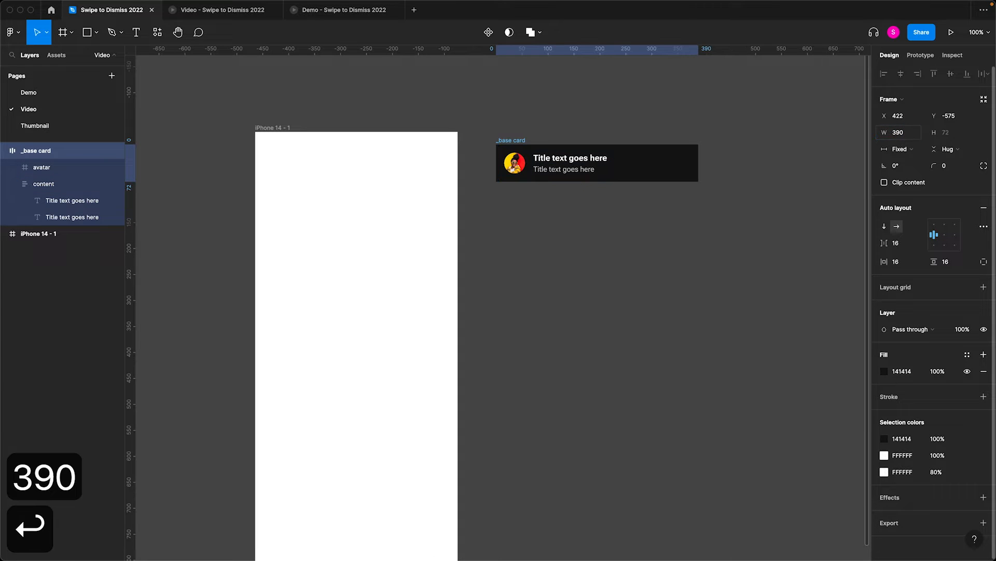
- Replace the second text line of the _base card with 9 words of Lorem ipsum using the Lorem ipsum plugin
{"action": "key", "text": "Return"}
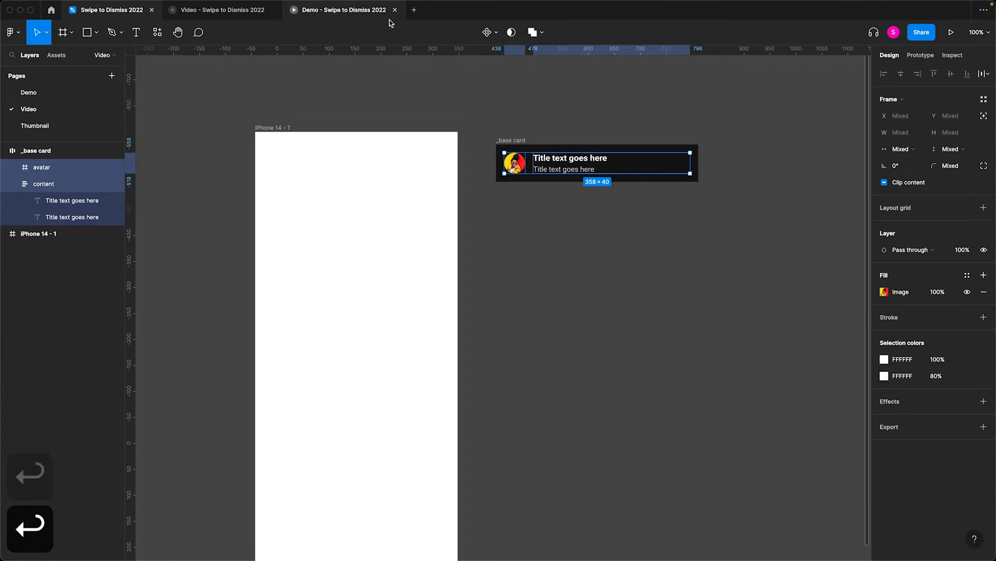
{"action": "left_click", "coordinate": [518, 169]}
{"action": "left_click", "coordinate": [579, 168]}
{"action": "key", "text": "Escape"}
{"action": "left_click", "coordinate": [561, 171]}
{"action": "key", "text": "super+slash"}
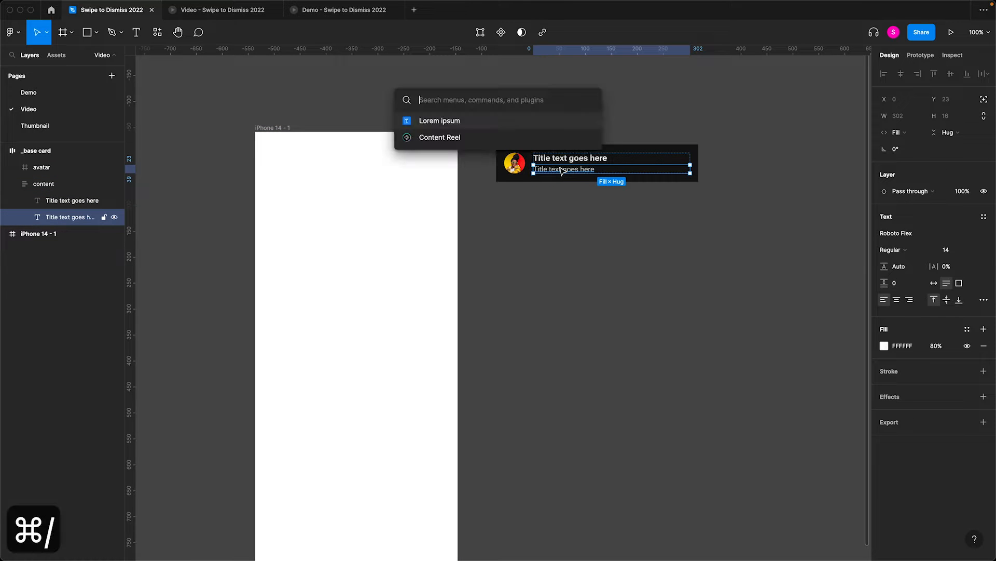
{"action": "key", "text": "Return"}
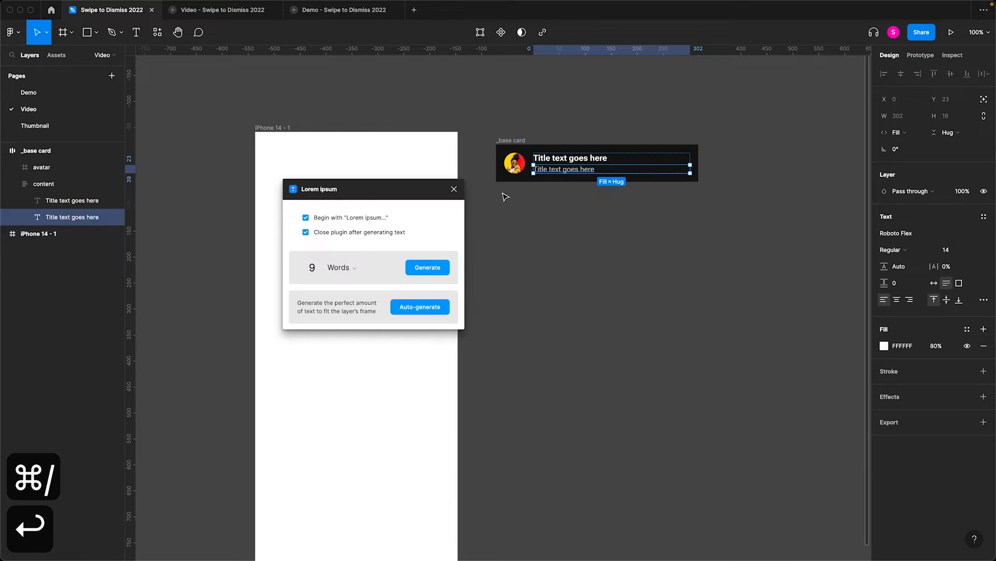
{"action": "left_click", "coordinate": [428, 268]}
{"action": "left_click", "coordinate": [558, 275]}
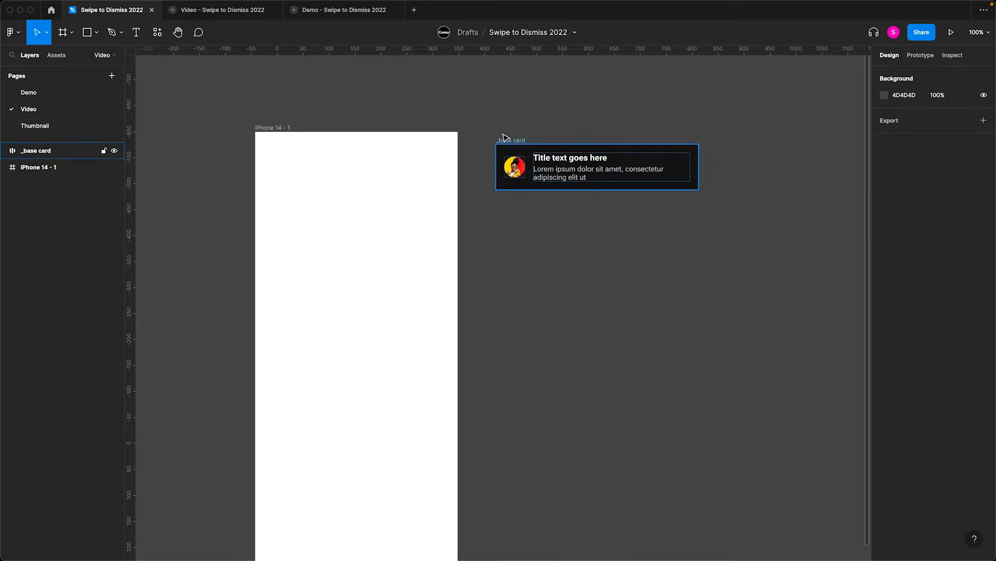
- Turn the _base card frame into a component
{"action": "left_click", "coordinate": [509, 142]}
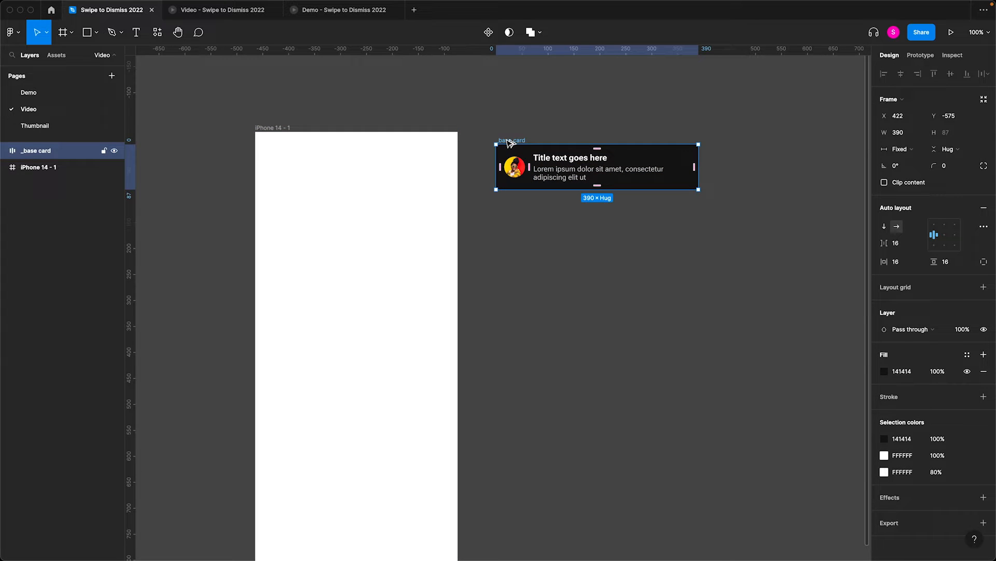
{"action": "key", "text": "alt+super+k"}
{"action": "left_click", "coordinate": [548, 115]}
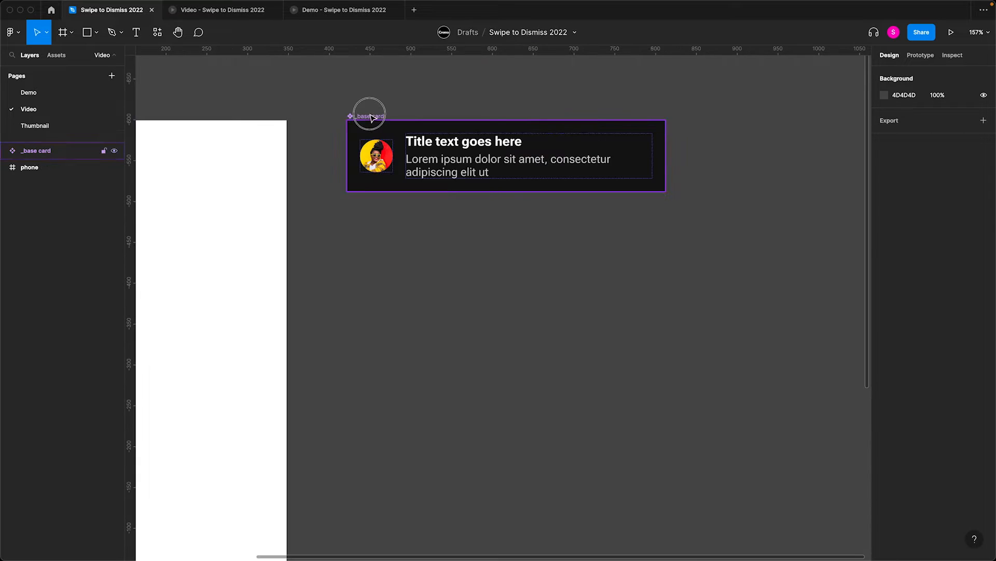
- Place a detached copy of the _base card below the component and delete its avatar and content layers
{"action": "left_click_drag", "start_coordinate": [374, 137], "coordinate": [376, 301]}
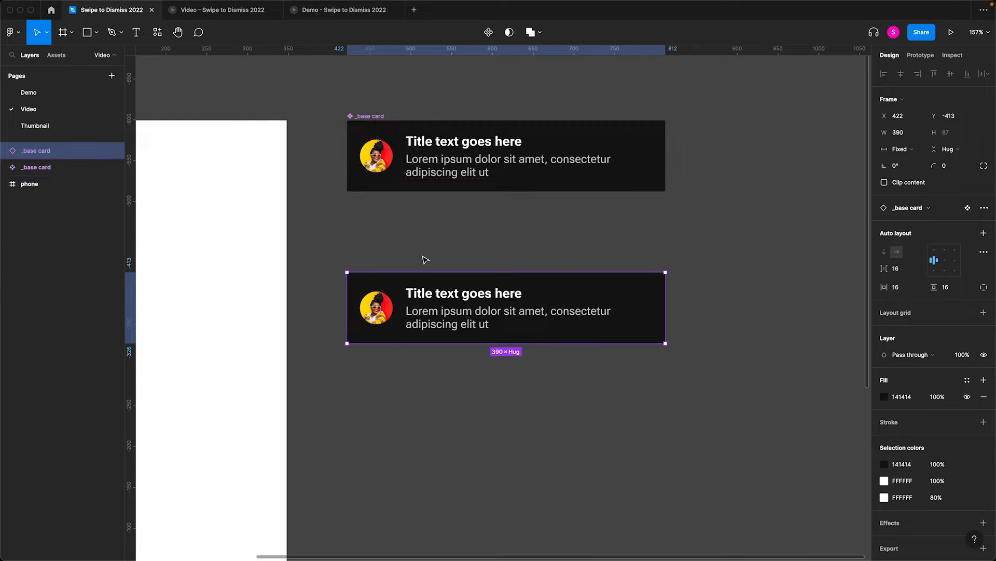
{"action": "key", "text": "alt+super+b"}
{"action": "key", "text": "Return"}
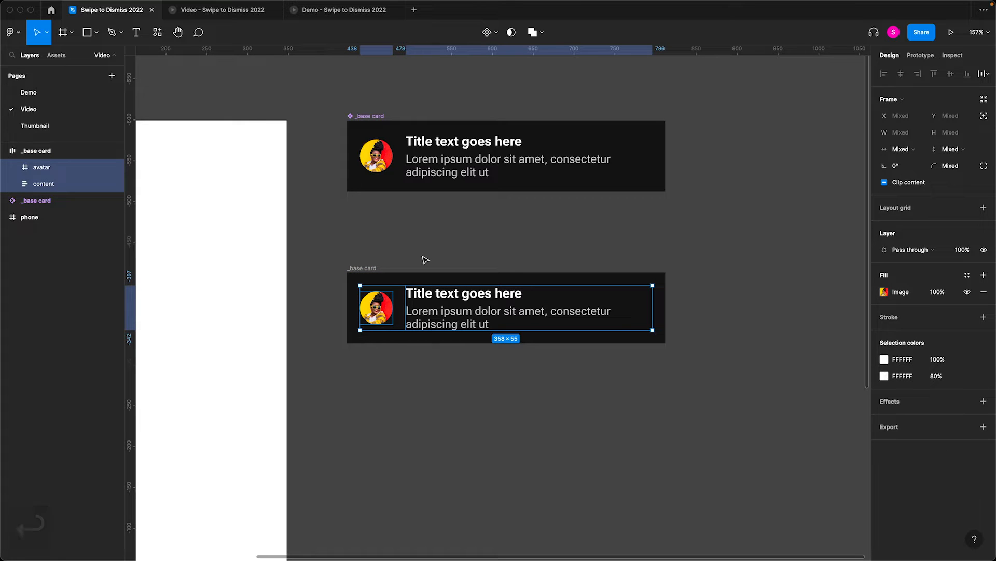
{"action": "key", "text": "BackSpace"}
{"action": "left_click", "coordinate": [629, 300]}
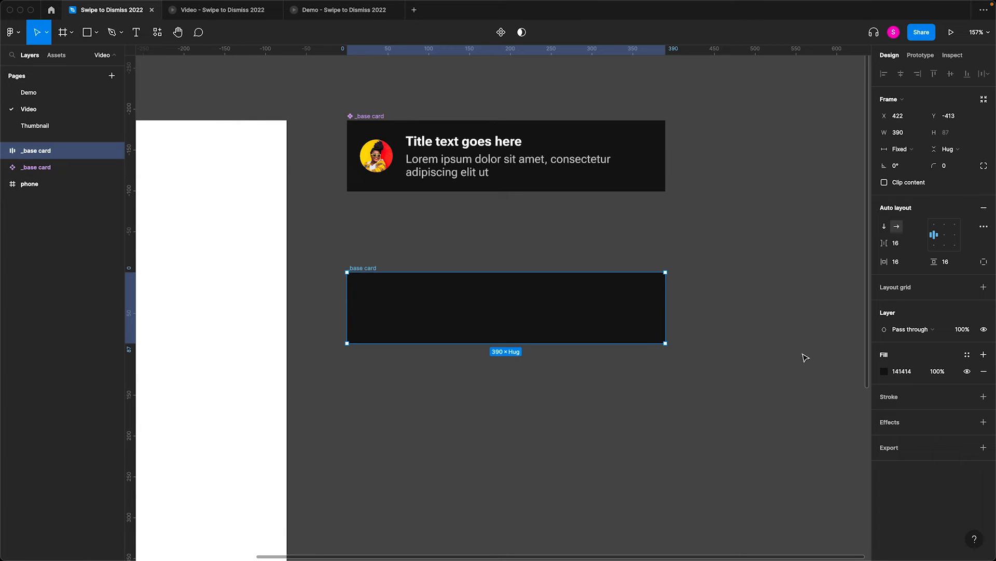
- Fill the emptied card with the green document color 40BF6B
{"action": "left_click", "coordinate": [884, 371]}
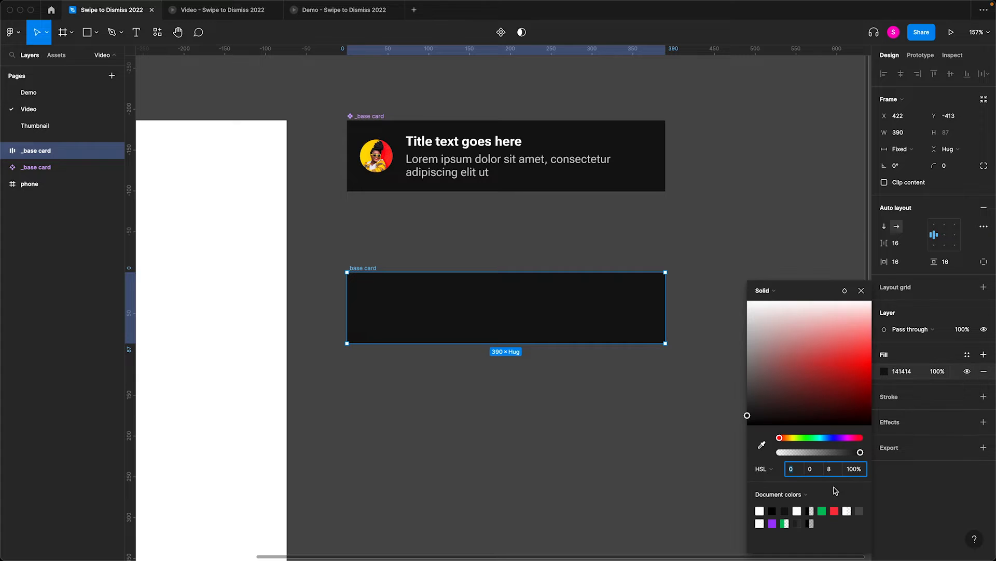
{"action": "left_click", "coordinate": [823, 512]}
{"action": "left_click", "coordinate": [577, 470]}
- Duplicate the green card below itself and fill the copy with the red document color EB4747
{"action": "left_click_drag", "start_coordinate": [373, 269], "coordinate": [368, 379]}
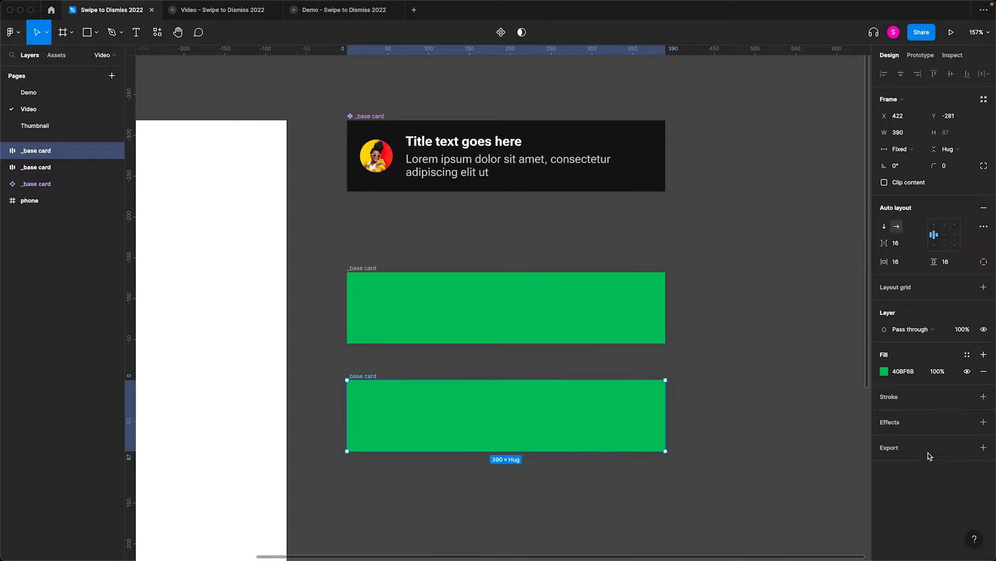
{"action": "left_click", "coordinate": [884, 371]}
{"action": "left_click", "coordinate": [835, 511]}
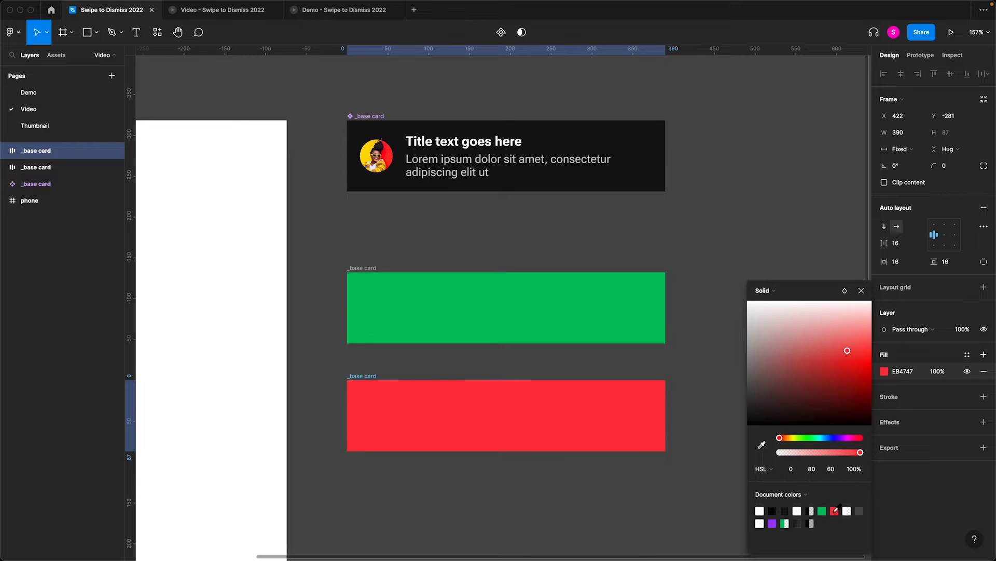
{"action": "left_click", "coordinate": [711, 482]}
- Convert the green and red cards into separate components in one operation
{"action": "left_click_drag", "start_coordinate": [711, 481], "coordinate": [332, 252]}
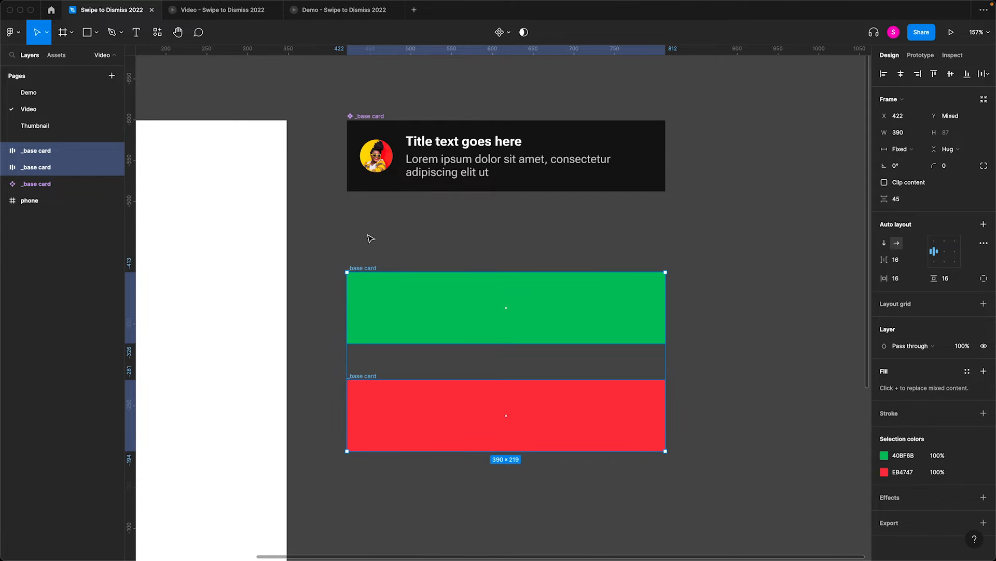
{"action": "left_click", "coordinate": [507, 31]}
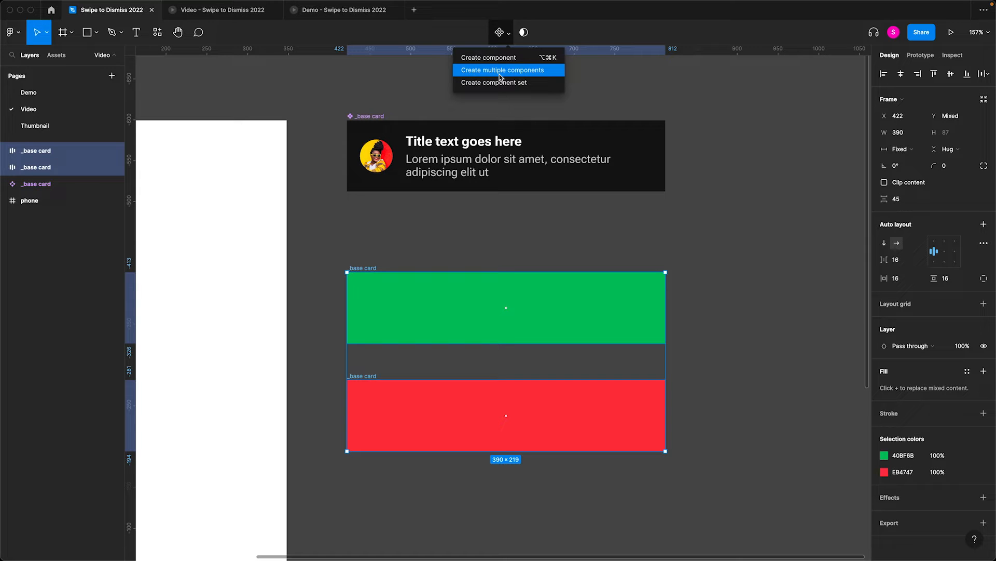
{"action": "left_click", "coordinate": [500, 75]}
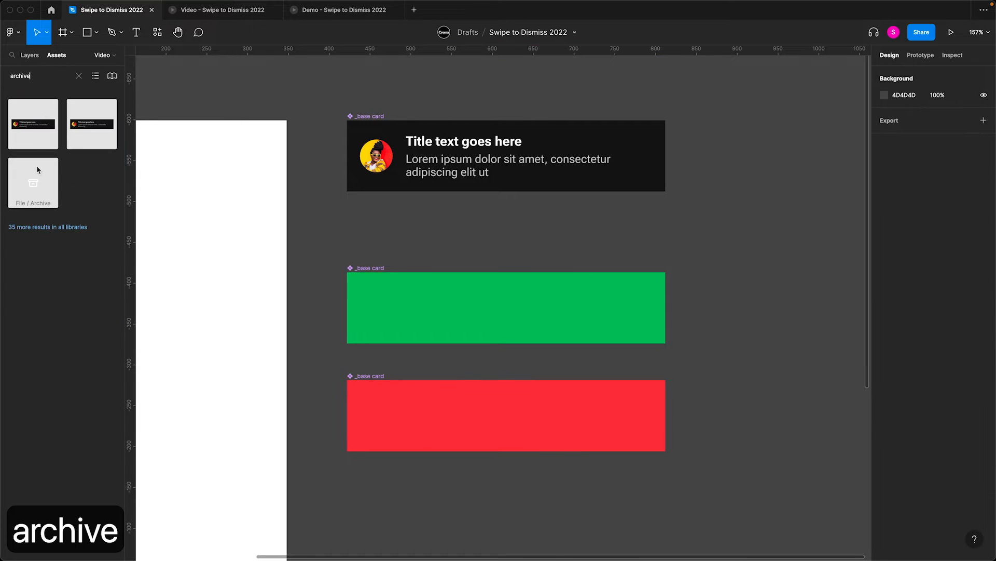
- Place the Archive icon in the green card and a trash icon, found by searching for trash, in the red card
{"action": "left_click_drag", "start_coordinate": [33, 183], "coordinate": [407, 294]}
{"action": "double_click", "coordinate": [38, 76]}
{"action": "type", "text": "trash"}
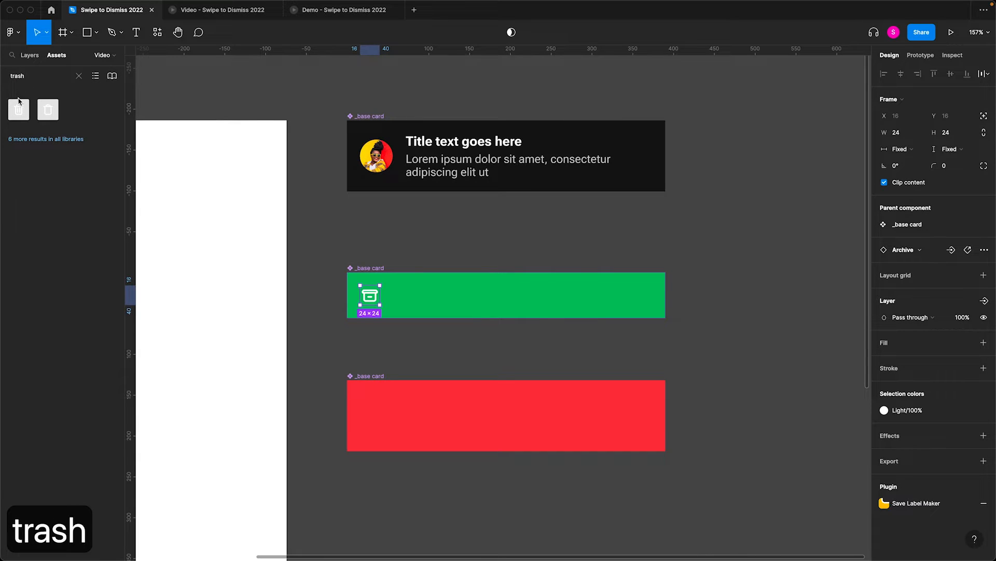
{"action": "left_click_drag", "start_coordinate": [18, 100], "coordinate": [632, 412]}
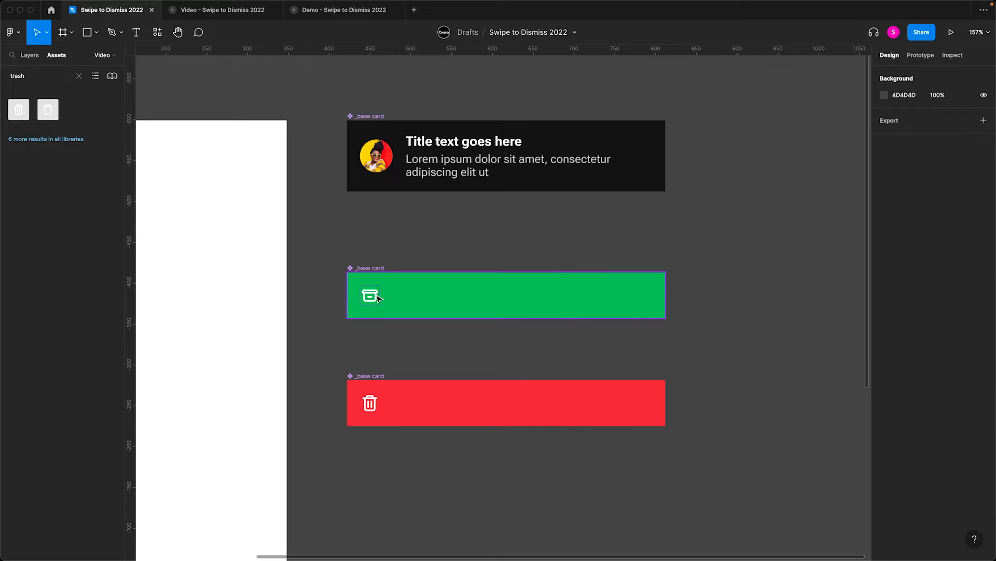
- Give the green and red cards a fixed height of 87 to match the base card
{"action": "left_click", "coordinate": [385, 415]}
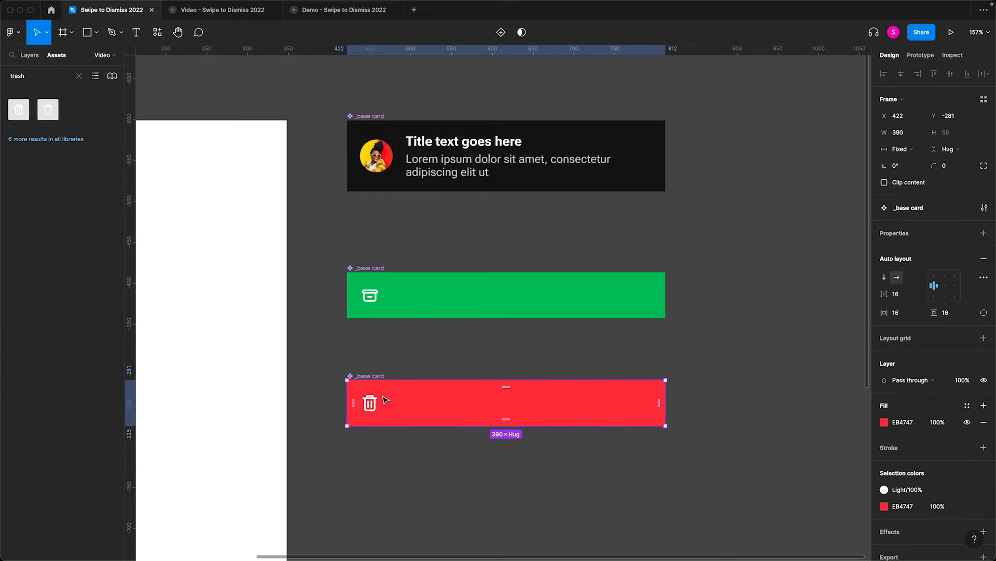
{"action": "left_click", "coordinate": [372, 119]}
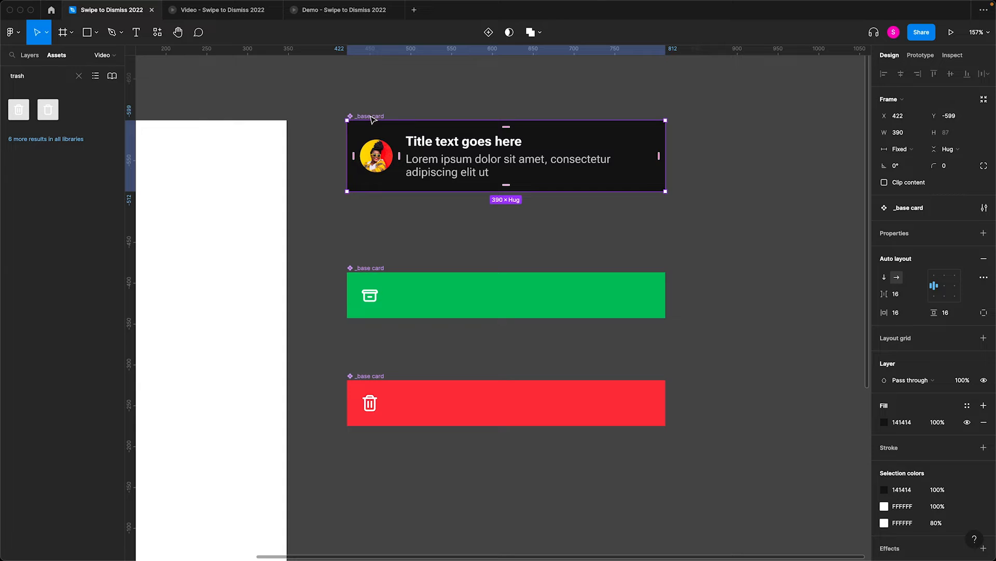
{"action": "left_click_drag", "start_coordinate": [323, 224], "coordinate": [706, 494]}
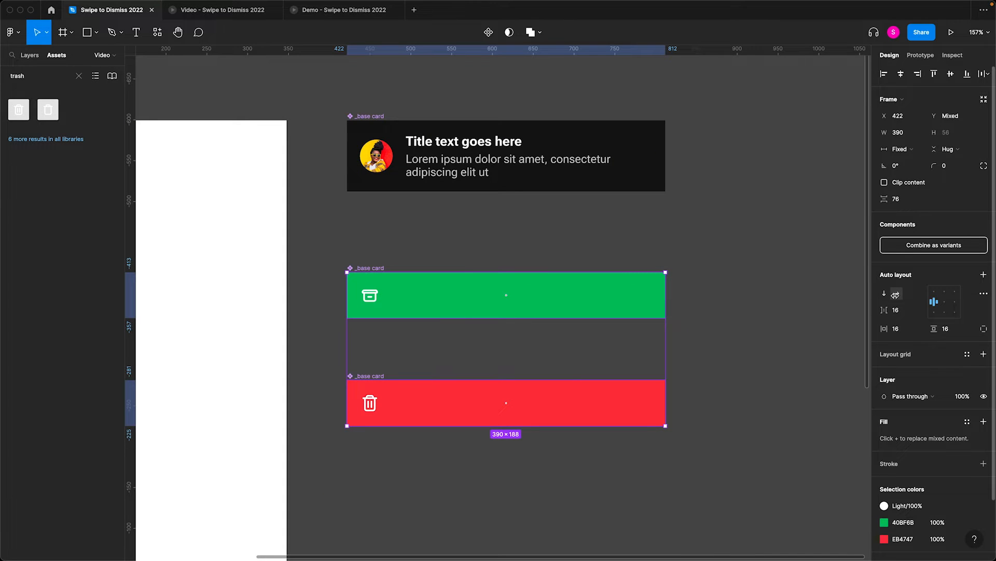
{"action": "left_click", "coordinate": [948, 148]}
{"action": "left_click", "coordinate": [953, 135]}
{"action": "type", "text": "87"}
{"action": "key", "text": "Return"}
- Recolor the archive and trash icons to black 000000 at 30% opacity
{"action": "left_click_drag", "start_coordinate": [314, 280], "coordinate": [457, 469]}
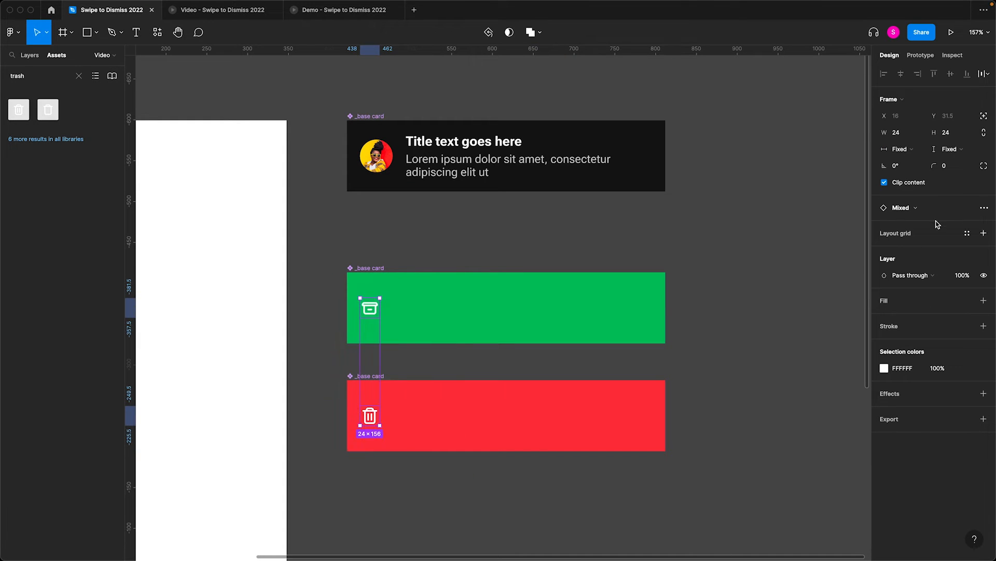
{"action": "left_click", "coordinate": [884, 368]}
{"action": "left_click_drag", "start_coordinate": [820, 405], "coordinate": [698, 471]}
{"action": "left_click", "coordinate": [945, 369]}
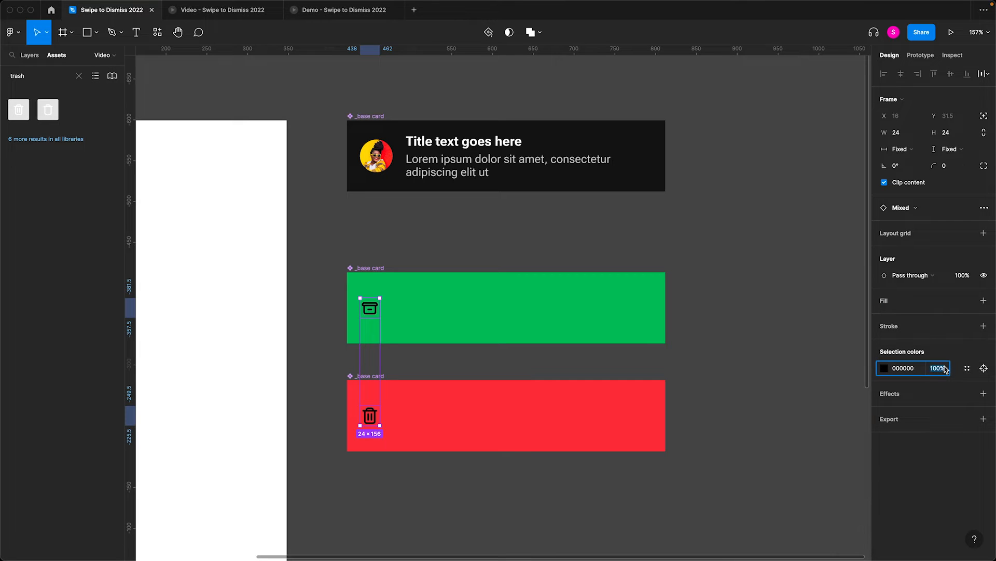
{"action": "type", "text": "30"}
{"action": "key", "text": "Return"}
- Align the trash icon to the middle right of the red card in its auto layout
{"action": "left_click", "coordinate": [398, 369]}
{"action": "left_click", "coordinate": [394, 399]}
{"action": "left_click", "coordinate": [955, 286]}
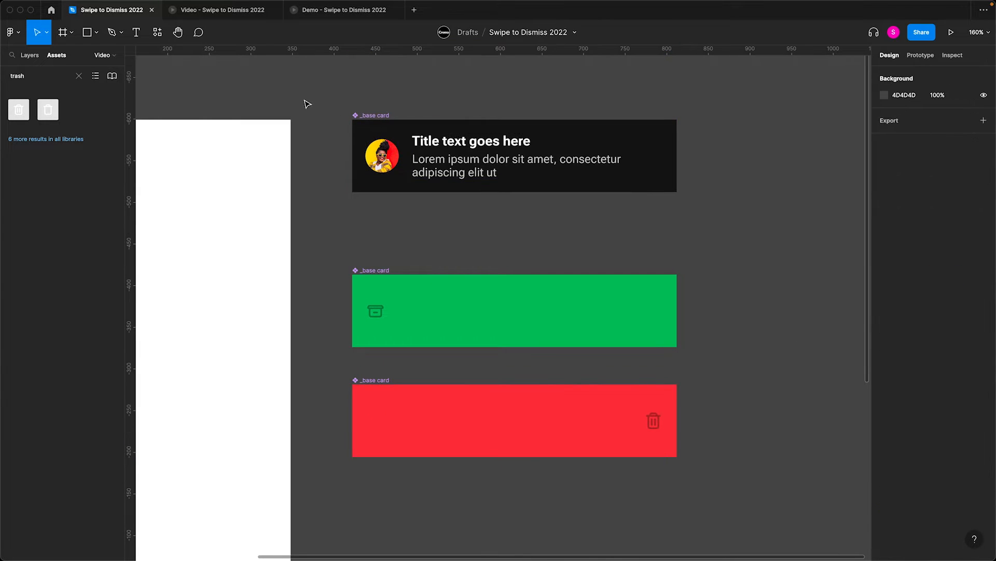
- Combine the base, green and red card components as variants and rename the variant property to state
{"action": "left_click_drag", "start_coordinate": [300, 97], "coordinate": [723, 493]}
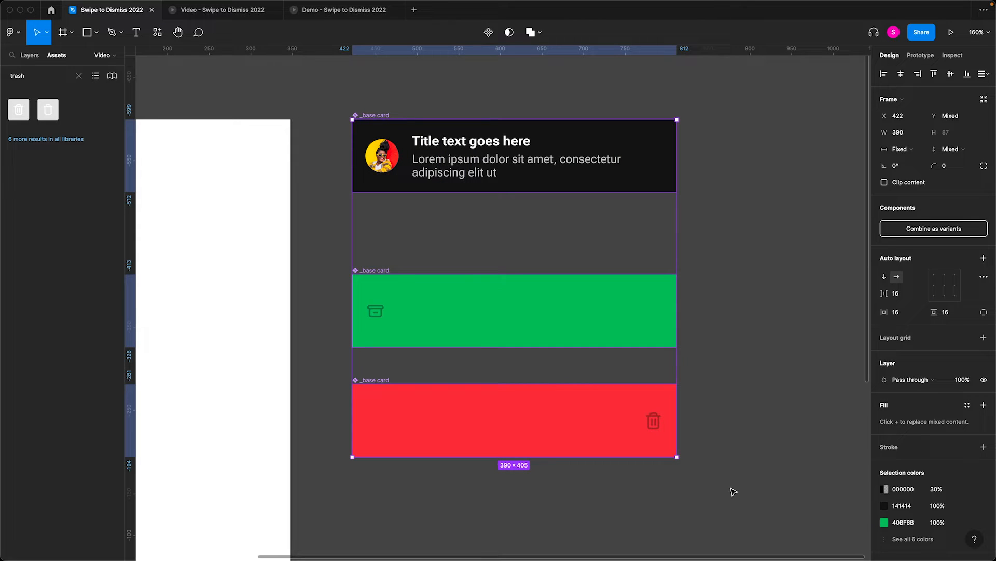
{"action": "left_click", "coordinate": [898, 229]}
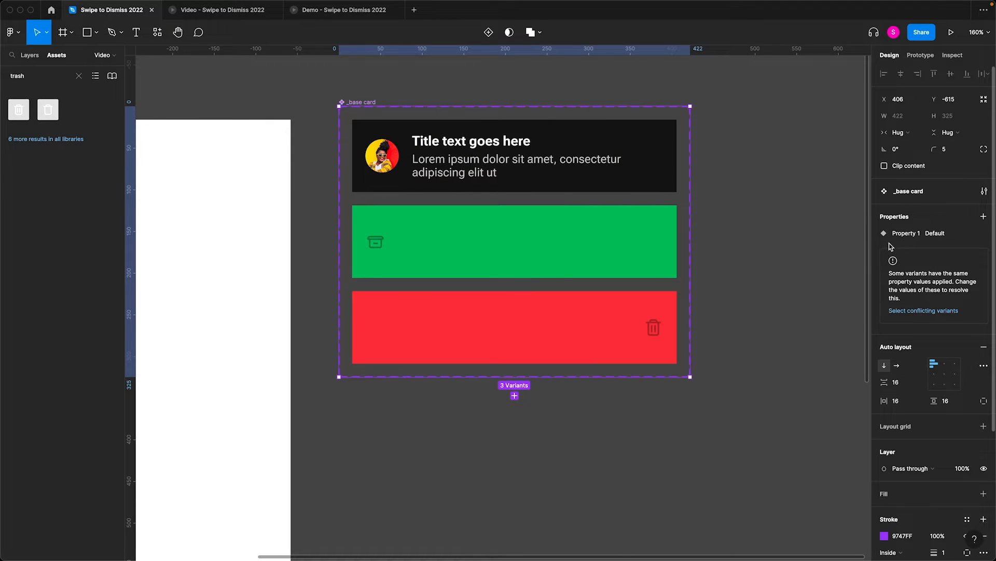
{"action": "double_click", "coordinate": [899, 234]}
{"action": "type", "text": "state"}
{"action": "key", "text": "Return"}
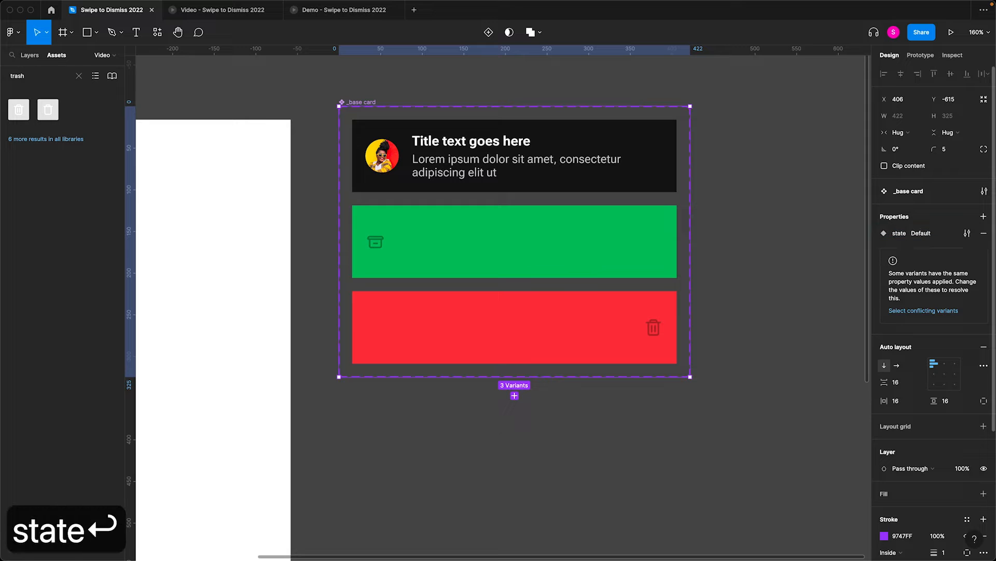
- Set the state value to archive for the green variant and to delete for the red variant
{"action": "left_click", "coordinate": [500, 235]}
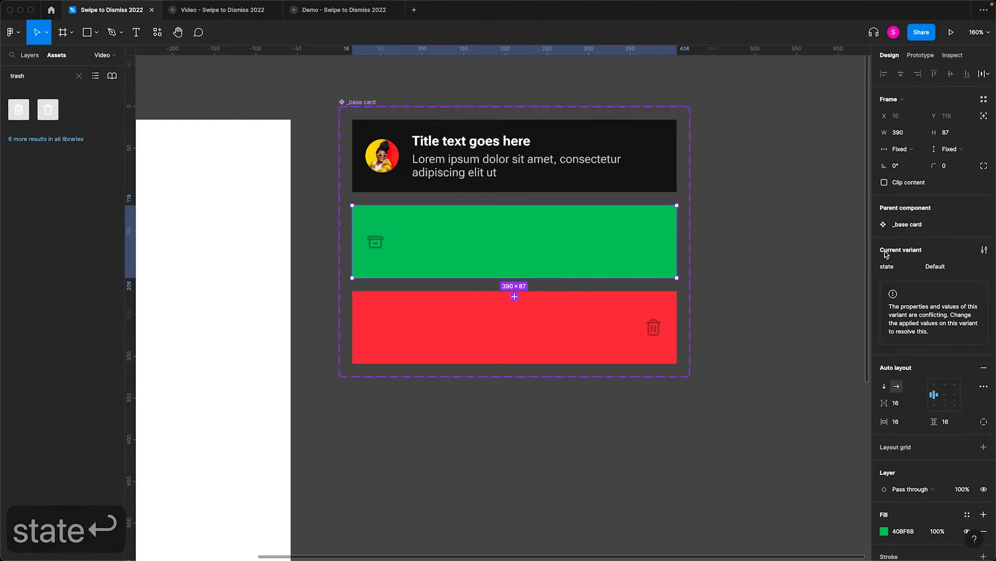
{"action": "left_click", "coordinate": [935, 266]}
{"action": "type", "text": "archive"}
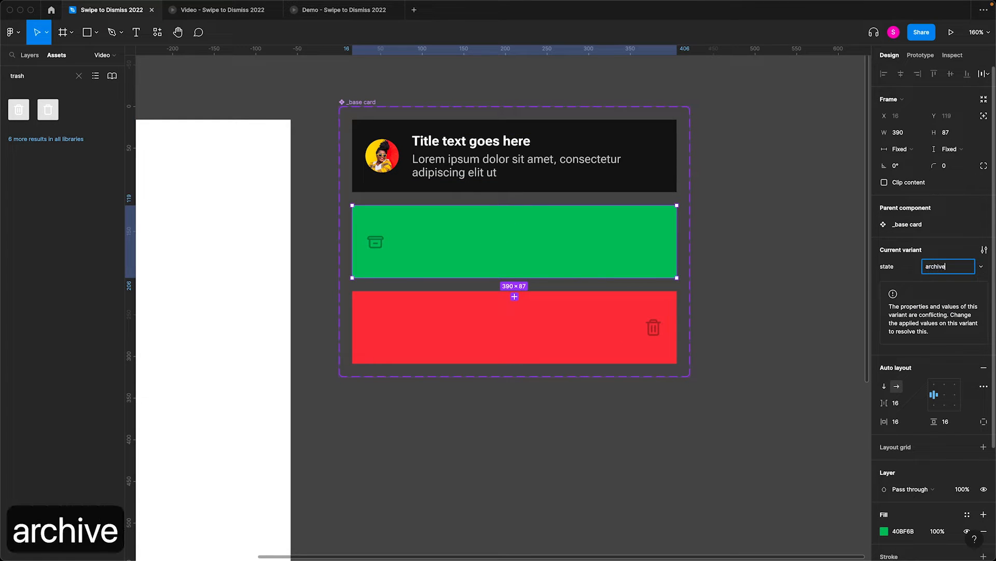
{"action": "key", "text": "Return"}
{"action": "left_click", "coordinate": [616, 332]}
{"action": "left_click", "coordinate": [935, 267]}
{"action": "type", "text": "delete"}
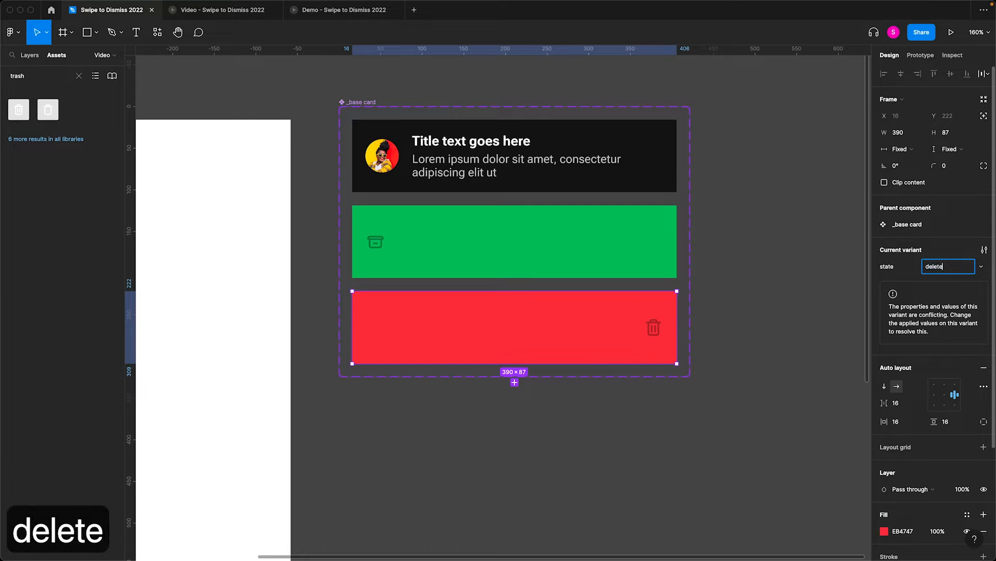
{"action": "key", "text": "Return"}
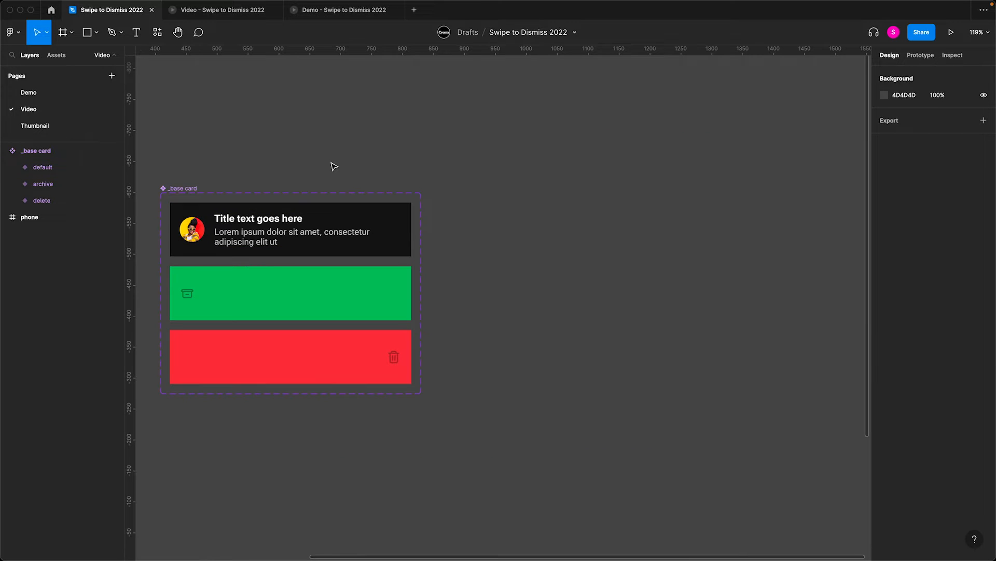
- Place three stacked instances of the default card, spaced 16 apart, to the right of the component set
{"action": "left_click_drag", "start_coordinate": [316, 229], "coordinate": [653, 232]}
{"action": "left_click_drag", "start_coordinate": [638, 267], "coordinate": [633, 292]}
{"action": "key", "text": "super+d"}
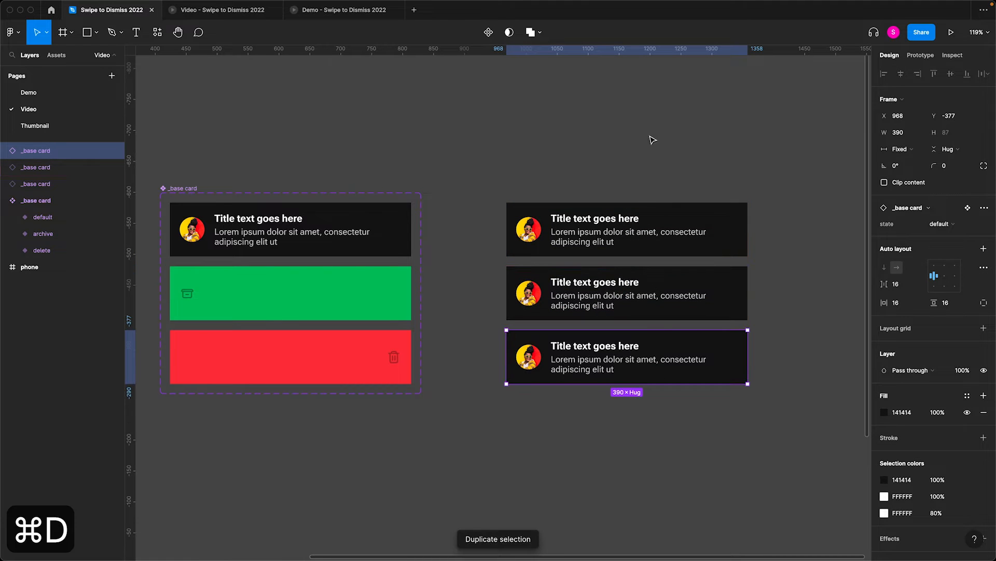
{"action": "left_click", "coordinate": [668, 157]}
- Switch the second card instance to the archive state and the third one to the delete state
{"action": "left_click", "coordinate": [646, 280]}
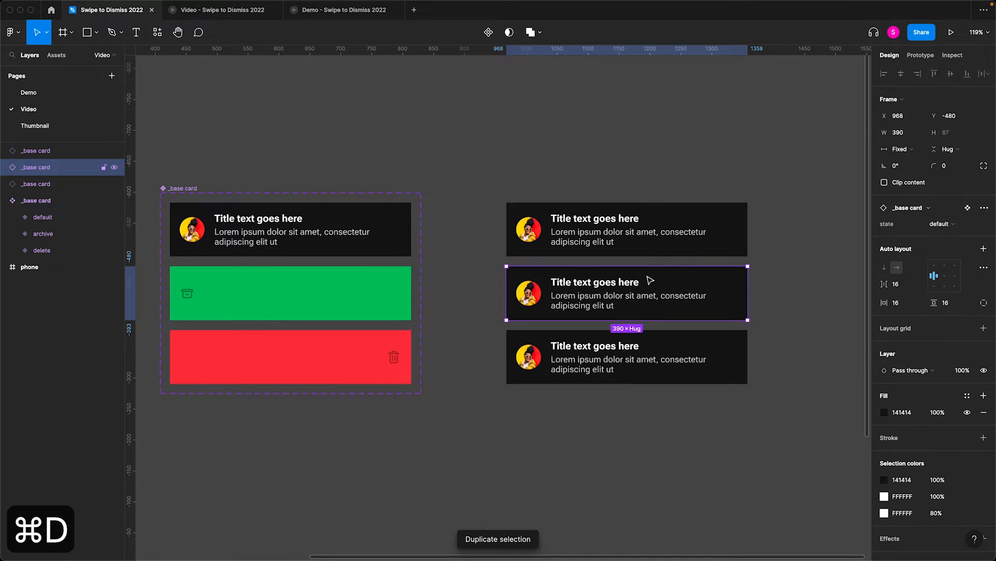
{"action": "left_click", "coordinate": [959, 228]}
{"action": "left_click", "coordinate": [950, 235]}
{"action": "left_click", "coordinate": [712, 349]}
{"action": "left_click", "coordinate": [950, 227]}
{"action": "left_click", "coordinate": [945, 252]}
- Rename the three card instances default, archive and delete to match their states
{"action": "left_click_drag", "start_coordinate": [461, 145], "coordinate": [800, 445]}
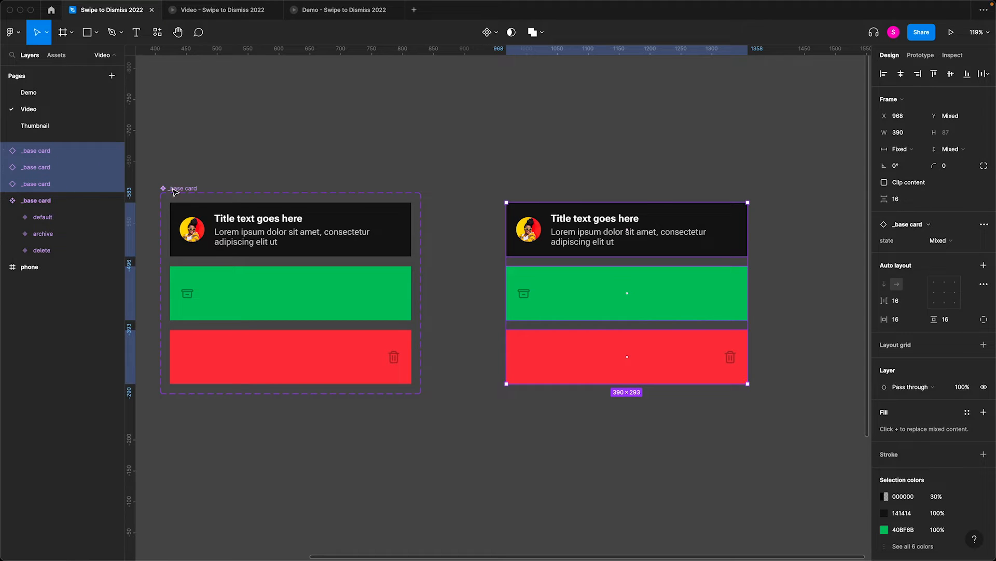
{"action": "left_click", "coordinate": [66, 185]}
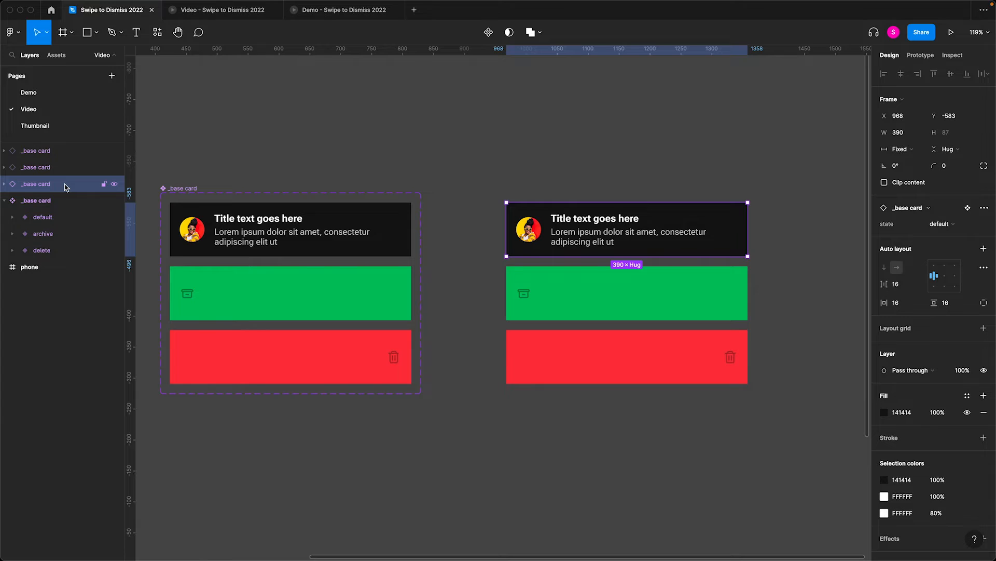
{"action": "key", "text": "super+r"}
{"action": "type", "text": "default"}
{"action": "key", "text": "Return"}
{"action": "left_click", "coordinate": [61, 168]}
{"action": "key", "text": "super+r"}
{"action": "type", "text": "archive"}
{"action": "key", "text": "Return"}
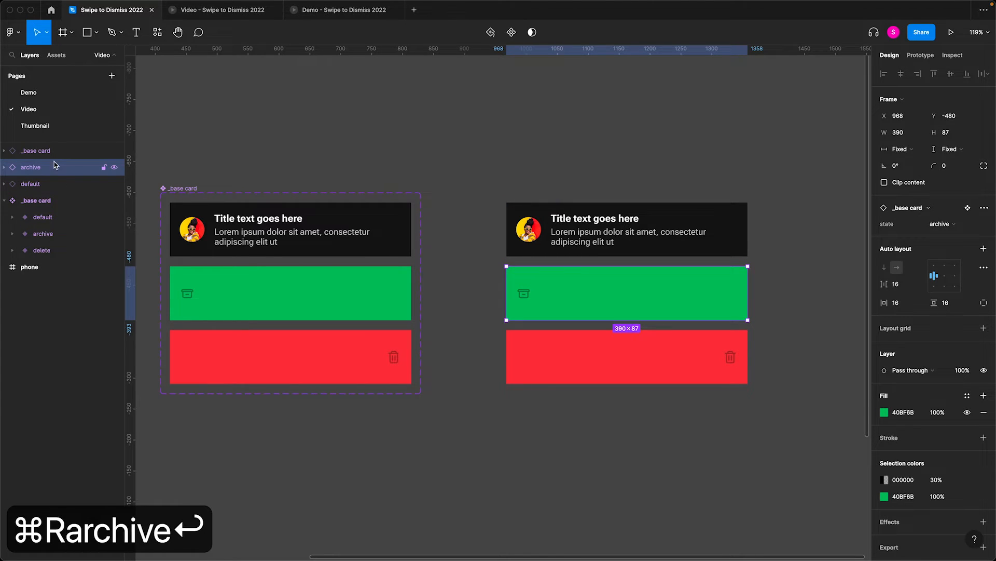
{"action": "left_click", "coordinate": [51, 154]}
{"action": "key", "text": "super+r"}
{"action": "type", "text": "delete"}
{"action": "key", "text": "Return"}
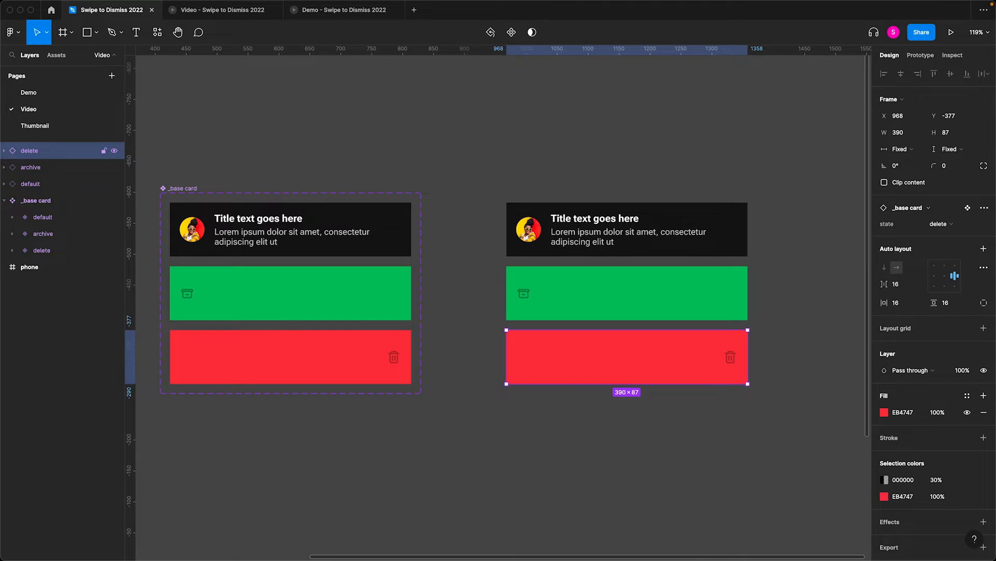
- Reorder the instance layers as default, archive, delete from the top down, and select all three
{"action": "left_click_drag", "start_coordinate": [72, 185], "coordinate": [45, 161]}
{"action": "left_click_drag", "start_coordinate": [442, 145], "coordinate": [768, 459]}
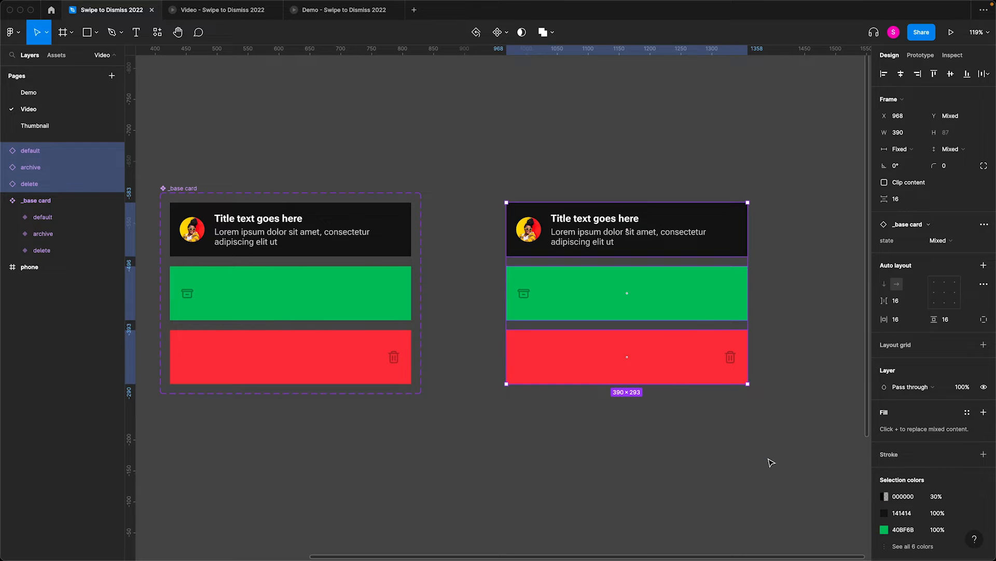
- Align the three selected instances on their vertical centres so they overlap exactly
{"action": "key", "text": "alt+v"}
{"action": "left_click", "coordinate": [712, 255]}
{"action": "left_click_drag", "start_coordinate": [686, 294], "coordinate": [689, 388]}
{"action": "key", "text": "super+z"}
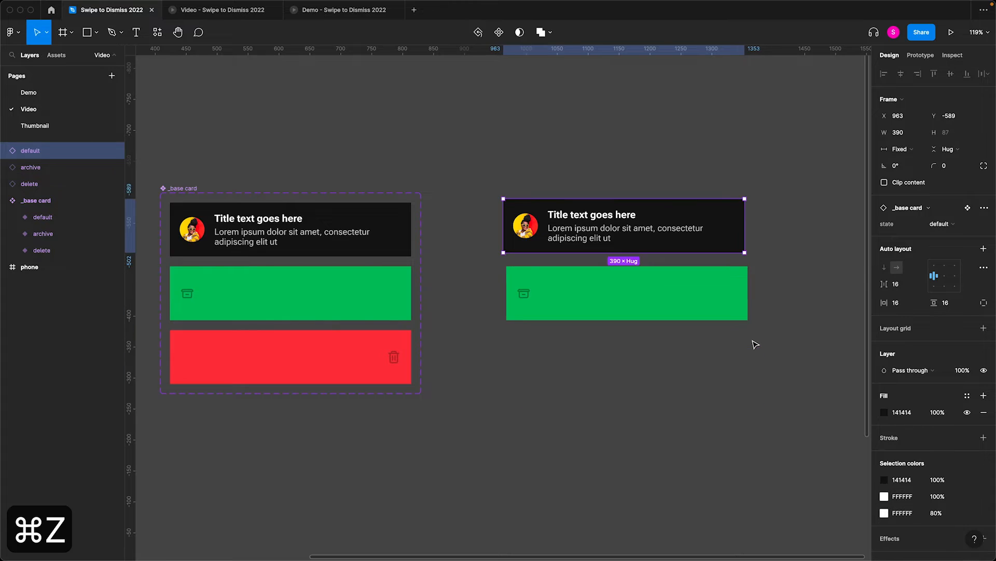
{"action": "key", "text": "super+z"}
- Create a single component from the three overlapping instances and rename it card
{"action": "left_click_drag", "start_coordinate": [755, 345], "coordinate": [499, 238]}
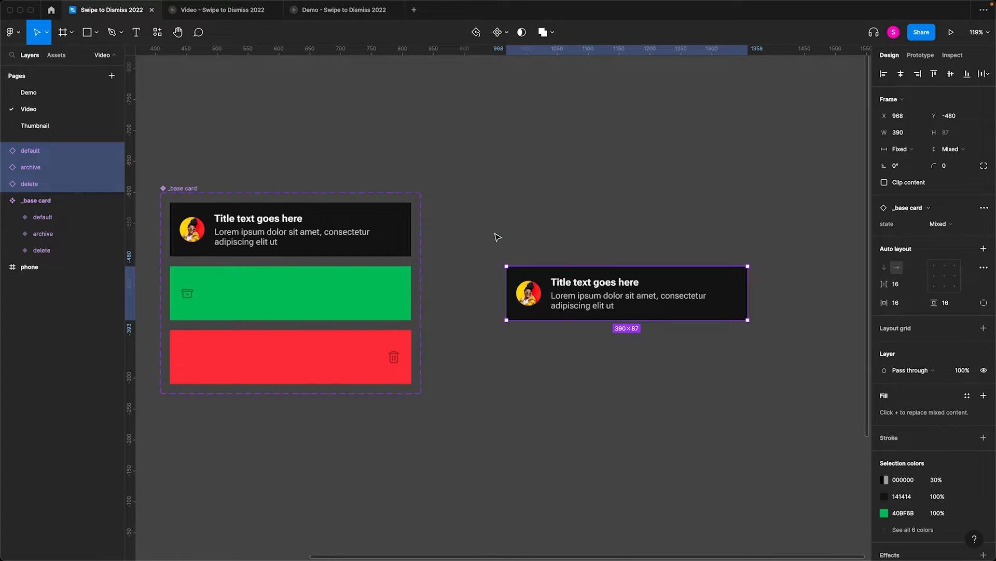
{"action": "key", "text": "alt+super+k"}
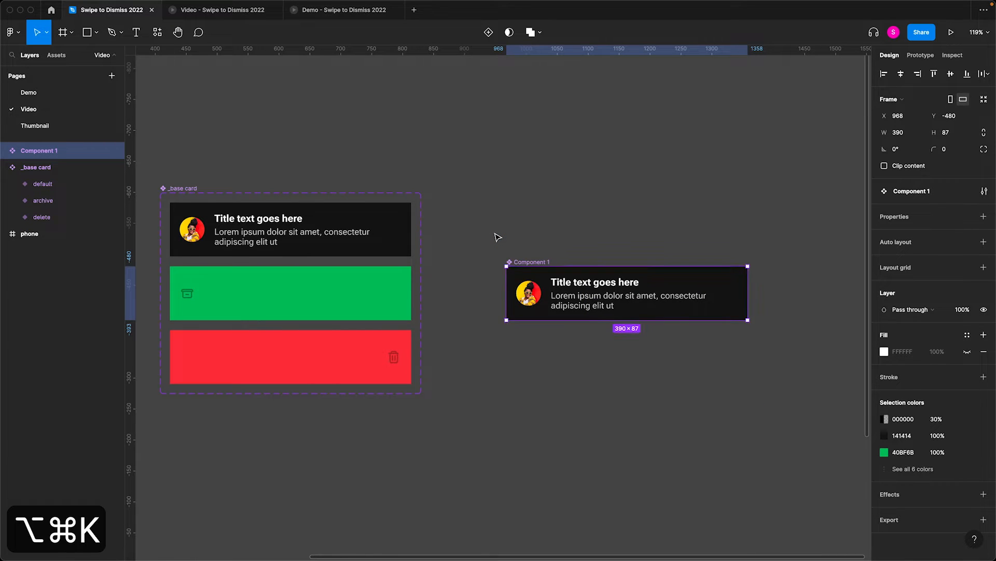
{"action": "key", "text": "super+r"}
{"action": "type", "text": "card"}
{"action": "key", "text": "Return"}
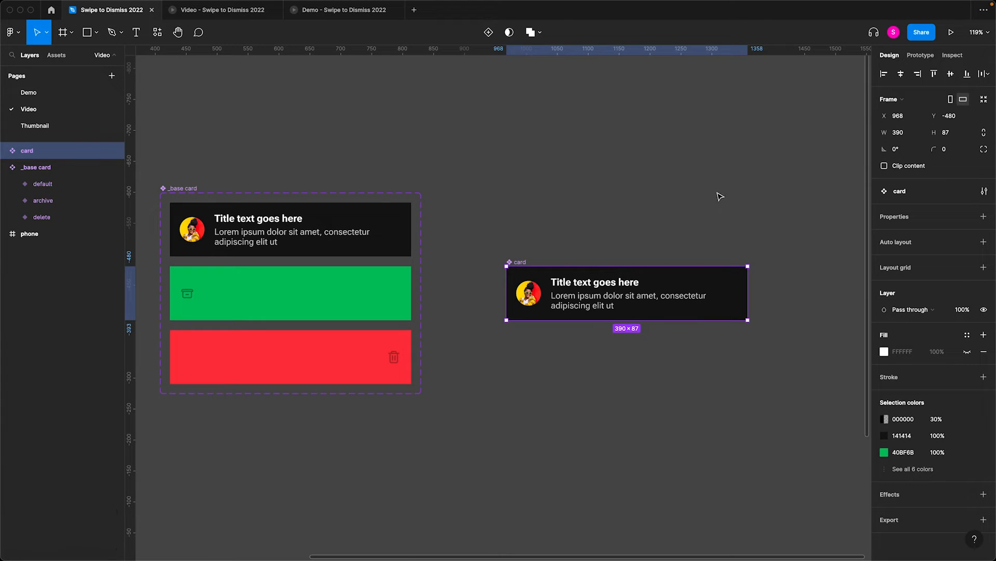
- Duplicate the card component so three are stacked vertically, detach the two copies, and select both
{"action": "left_click_drag", "start_coordinate": [587, 280], "coordinate": [613, 370]}
{"action": "key", "text": "alt+super+b"}
{"action": "left_click_drag", "start_coordinate": [474, 253], "coordinate": [768, 468]}
- Turn the two detached cards into separate components and distribute the three card components with equal vertical spacing
{"action": "left_click", "coordinate": [493, 32]}
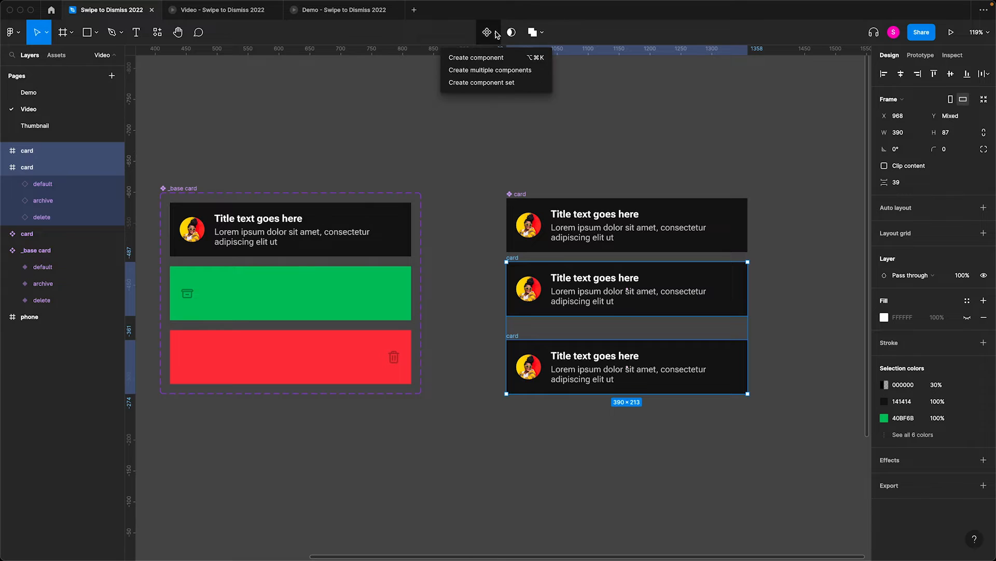
{"action": "left_click", "coordinate": [489, 66]}
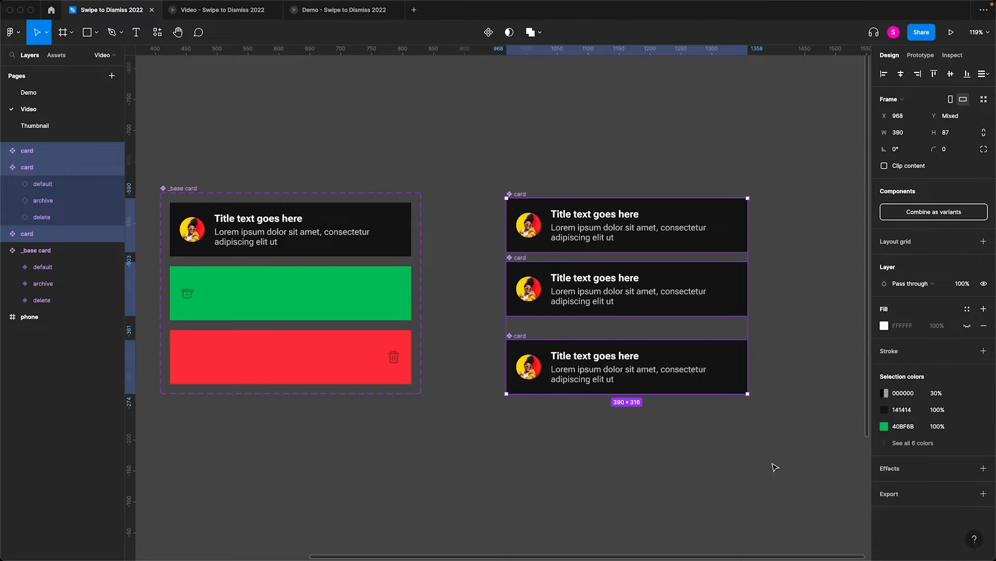
{"action": "key", "text": "ctrl+alt+t"}
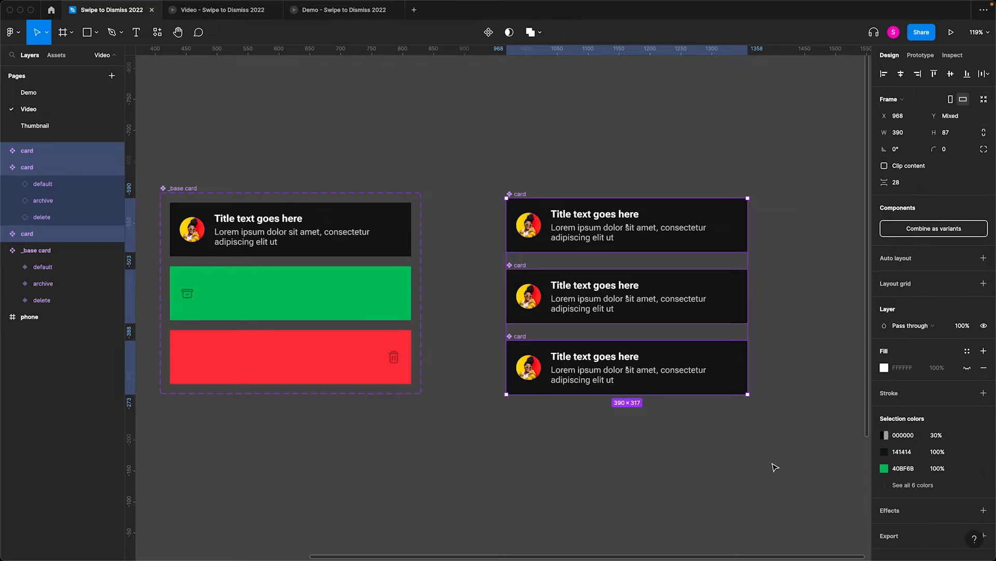
{"action": "left_click", "coordinate": [776, 467]}
- In the second card component, move the default instance rightward until it sits just outside, flush with the card's right edge
{"action": "mouse_move", "coordinate": [469, 176]}
{"action": "left_mouse_down"}
{"action": "mouse_move", "coordinate": [707, 256]}
{"action": "mouse_move", "coordinate": [756, 258]}
{"action": "mouse_move", "coordinate": [708, 199]}
{"action": "left_mouse_up"}
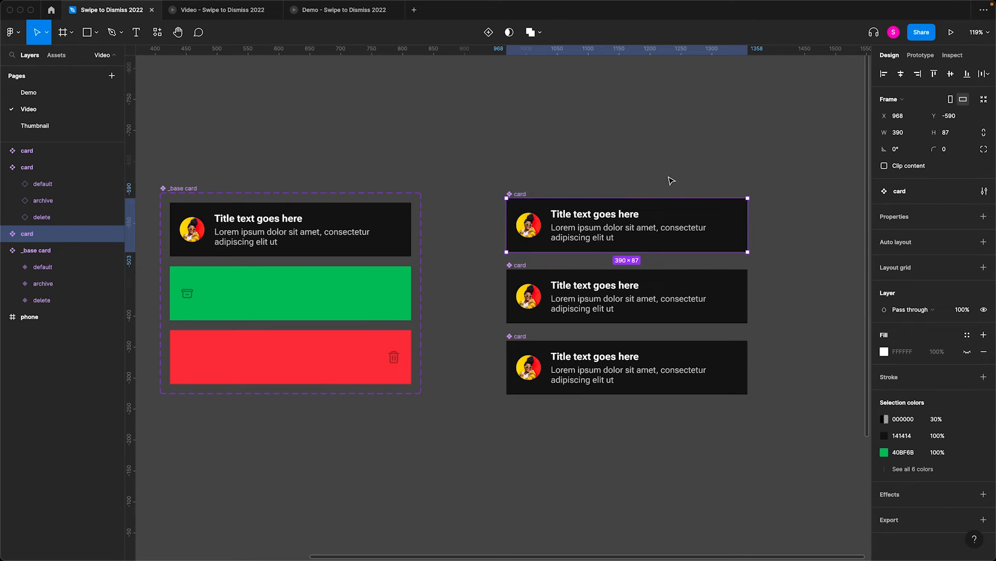
{"action": "left_click", "coordinate": [572, 301]}
{"action": "left_click", "coordinate": [57, 183]}
{"action": "left_click_drag", "start_coordinate": [547, 297], "coordinate": [730, 292]}
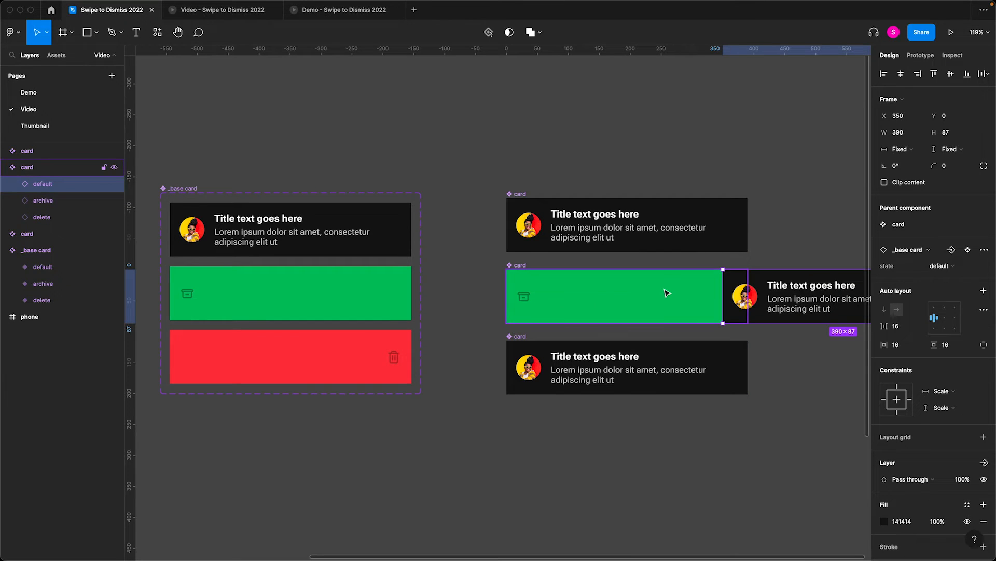
{"action": "key", "text": "shift+Right"}
{"action": "key", "text": "shift+Right"}
{"action": "key", "text": "shift+Right"}
{"action": "key", "text": "shift+Right"}
{"action": "key", "text": "shift+Right"}
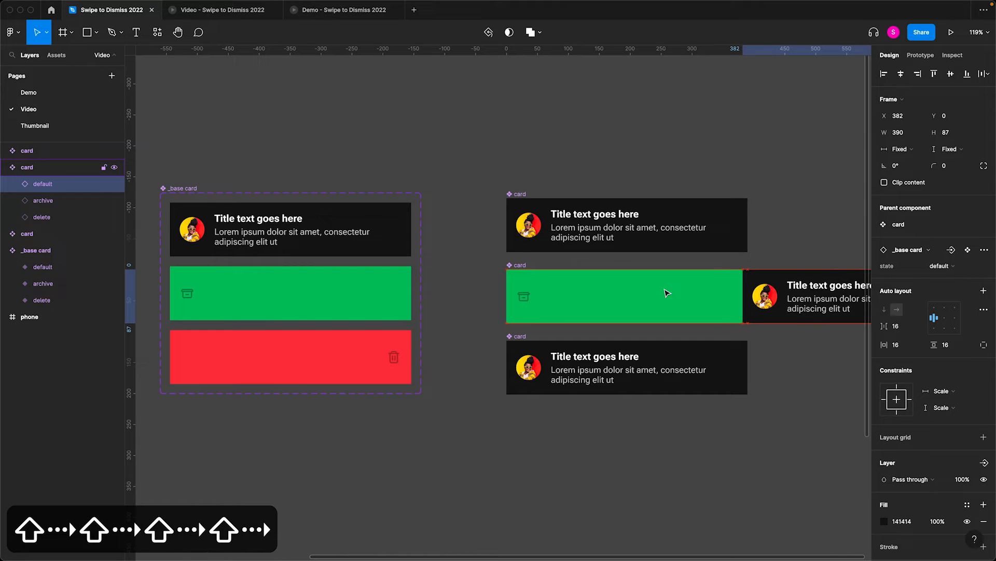
{"action": "key", "text": "shift+Right"}
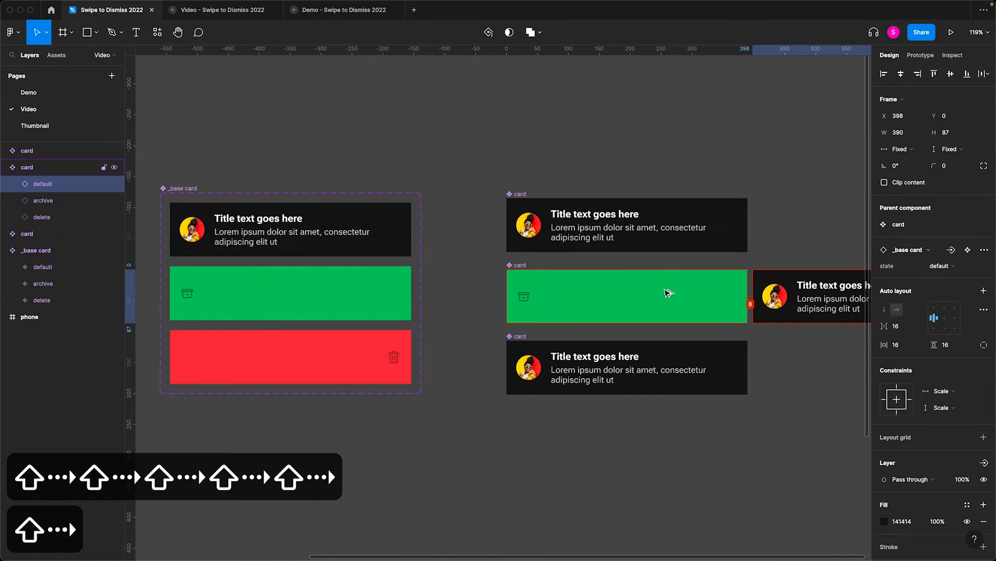
{"action": "key", "text": "shift+Left"}
- In the third card component, move the default instance leftward until it sits just outside, flush with the card's left edge
{"action": "left_click_drag", "start_coordinate": [739, 372], "coordinate": [516, 372]}
{"action": "key", "text": "shift+Left"}
{"action": "key", "text": "shift+Left"}
{"action": "key", "text": "shift+Left"}
{"action": "key", "text": "shift+Left"}
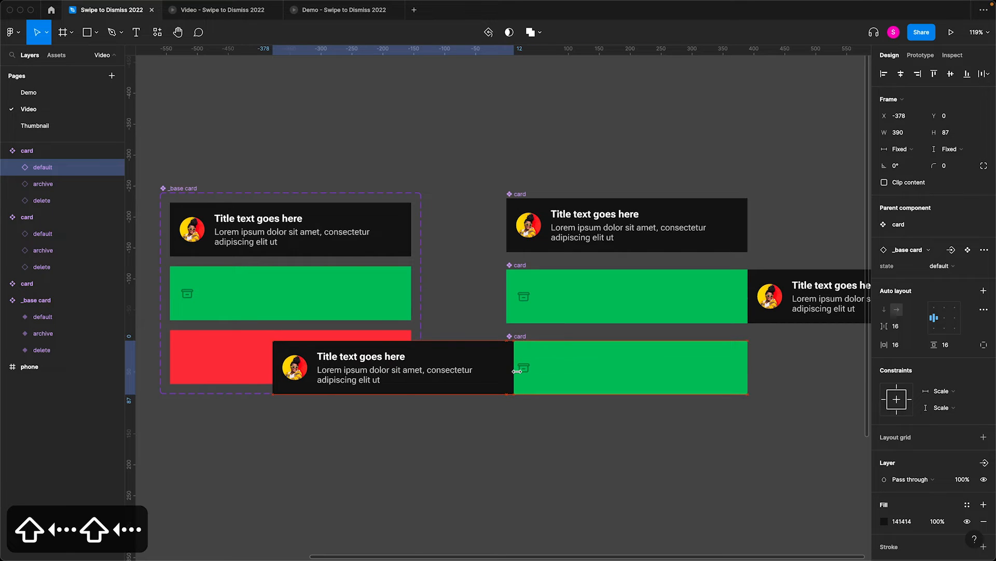
{"action": "key", "text": "shift+Right"}
{"action": "key", "text": "Left"}
{"action": "key", "text": "Left"}
{"action": "key", "text": "Left"}
{"action": "key", "text": "Left"}
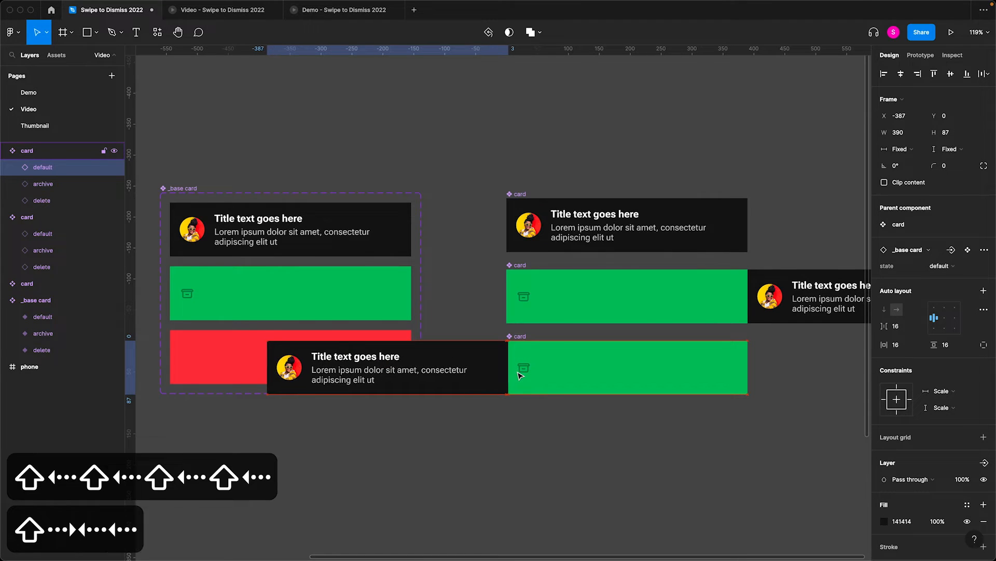
- Delete the delete instance from the second card component and the archive instance from the third
{"action": "scroll", "coordinate": [521, 374], "scroll_direction": "up", "scroll_amount": 1}
{"action": "left_click", "coordinate": [598, 302]}
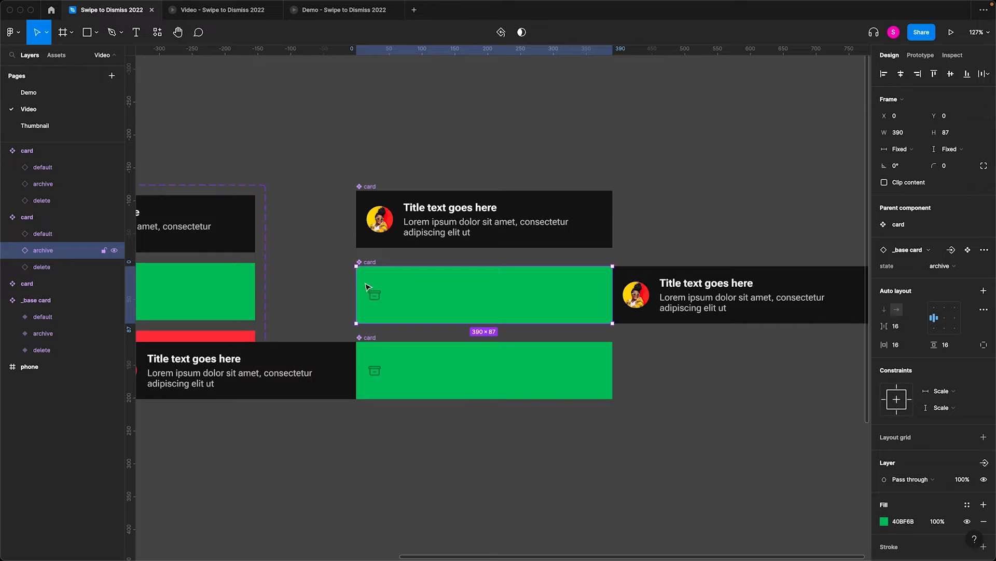
{"action": "scroll", "coordinate": [371, 286], "scroll_direction": "down", "scroll_amount": 1}
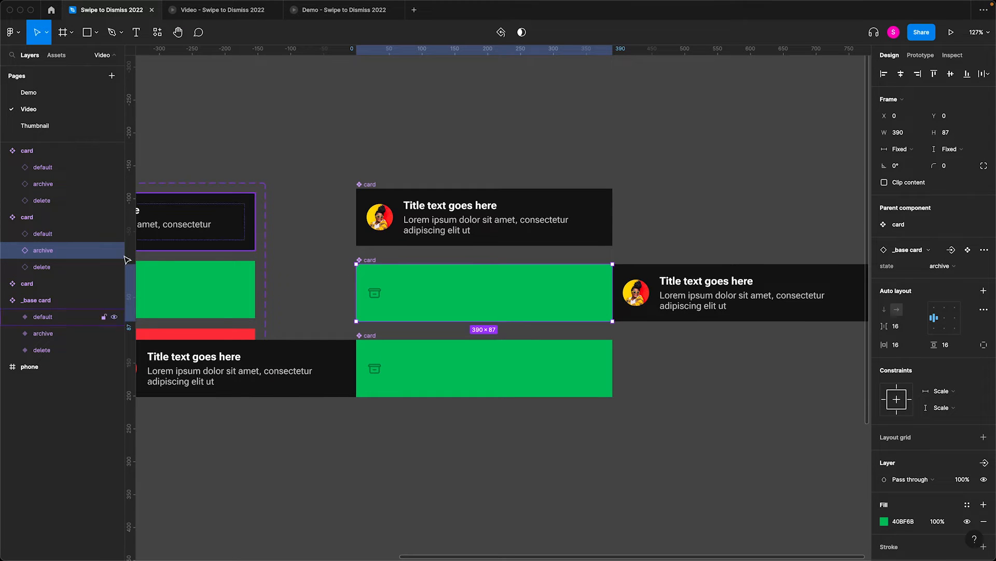
{"action": "left_click", "coordinate": [83, 271]}
{"action": "key", "text": "BackSpace"}
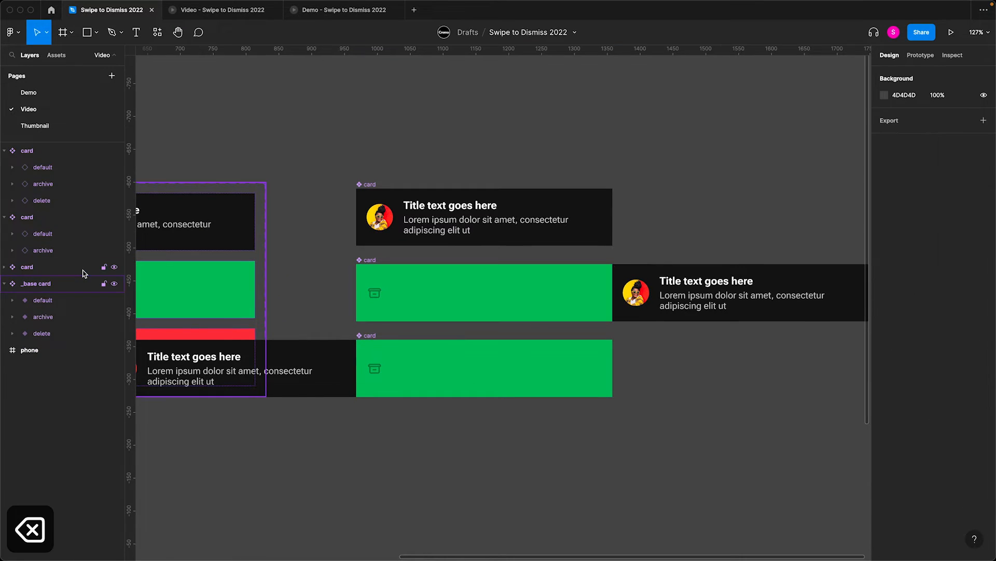
{"action": "left_click", "coordinate": [465, 363]}
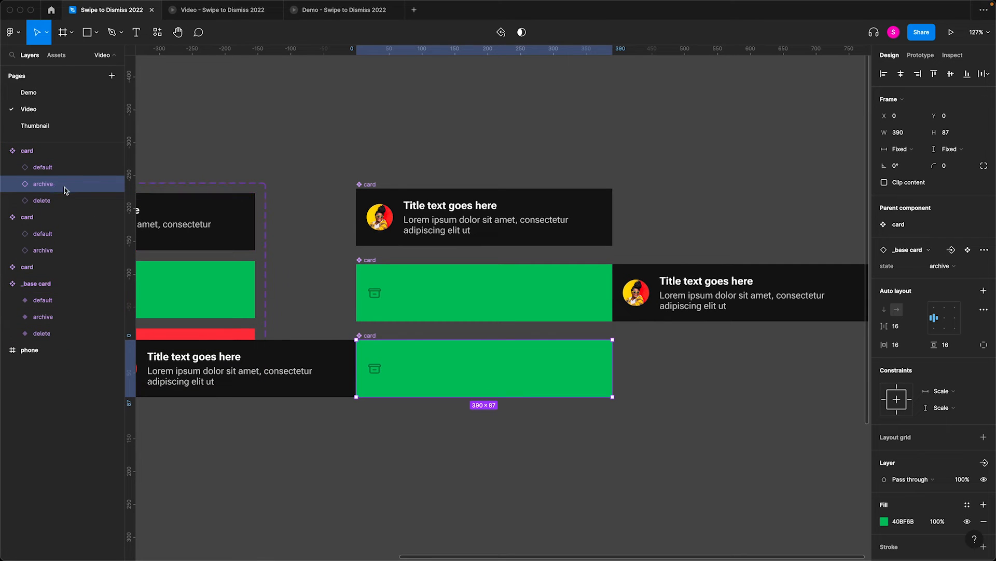
{"action": "key", "text": "BackSpace"}
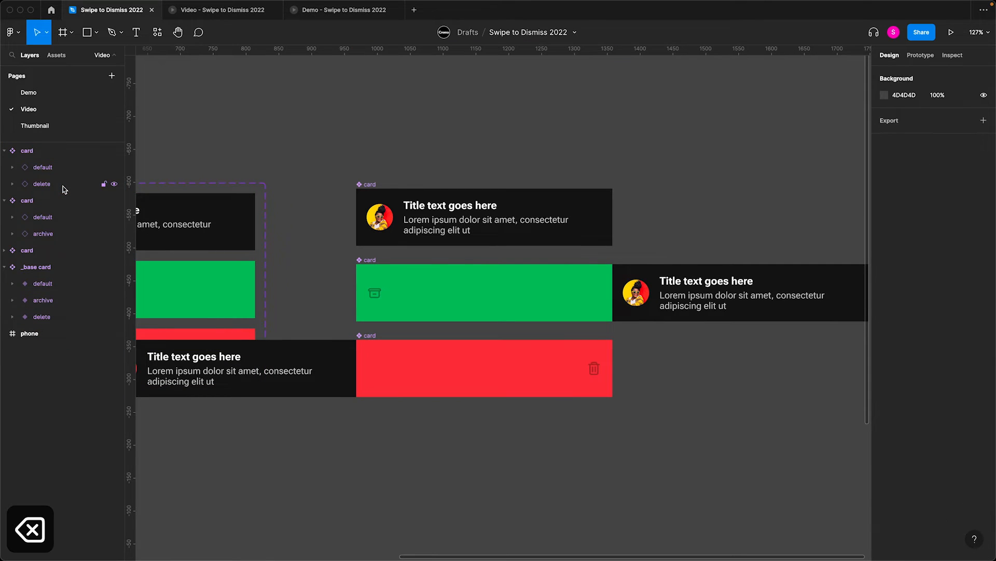
- Turn on Clip content for the second and third card components
{"action": "left_click", "coordinate": [366, 266]}
{"action": "left_click", "coordinate": [367, 341], "text": "shift"}
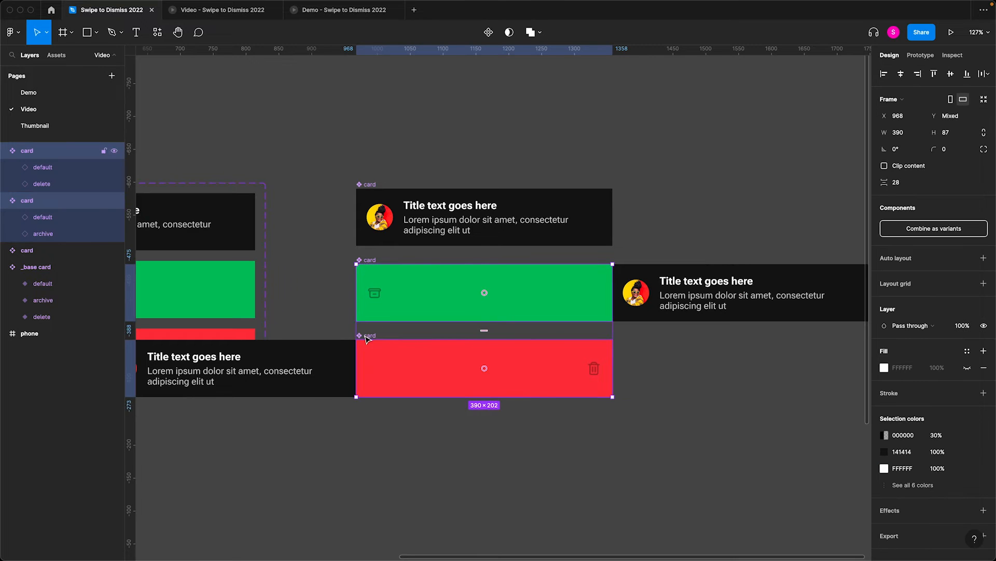
{"action": "left_click", "coordinate": [885, 166]}
- Duplicate the archive and delete cards below the originals, detach the copies, and make each one its own component
{"action": "left_click_drag", "start_coordinate": [663, 194], "coordinate": [338, 384]}
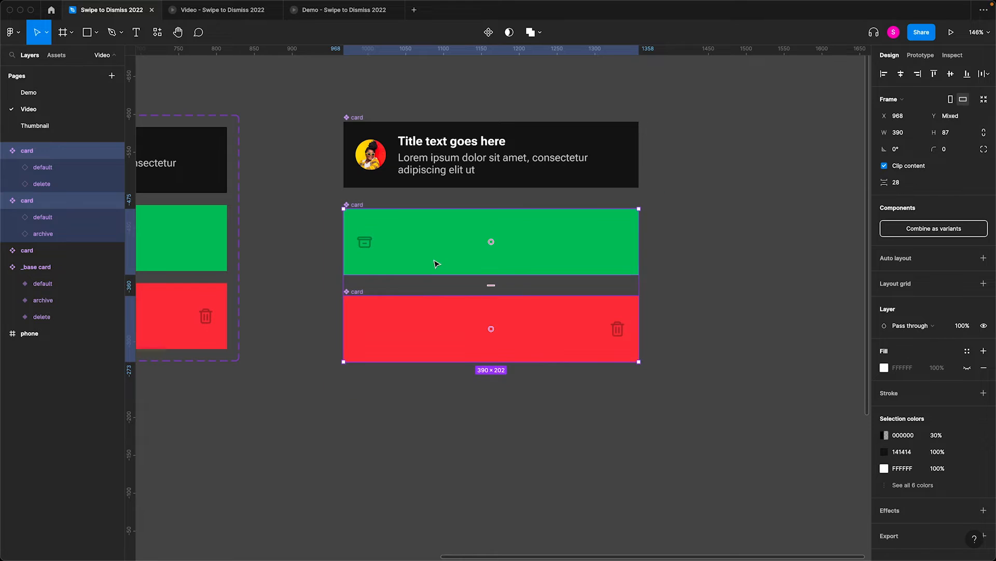
{"action": "left_click_drag", "start_coordinate": [435, 266], "coordinate": [434, 434]}
{"action": "key", "text": "alt+super+b"}
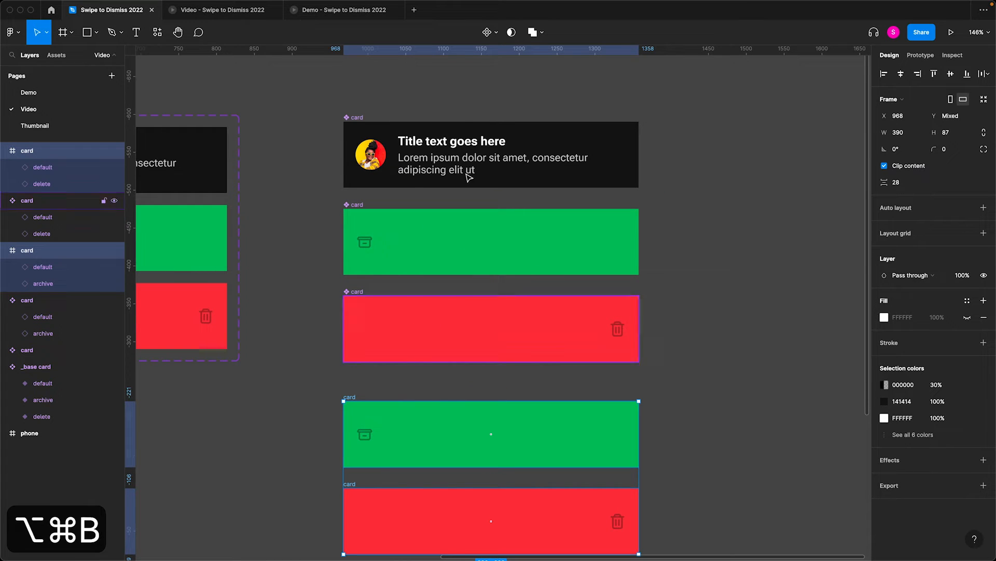
{"action": "left_click", "coordinate": [493, 34]}
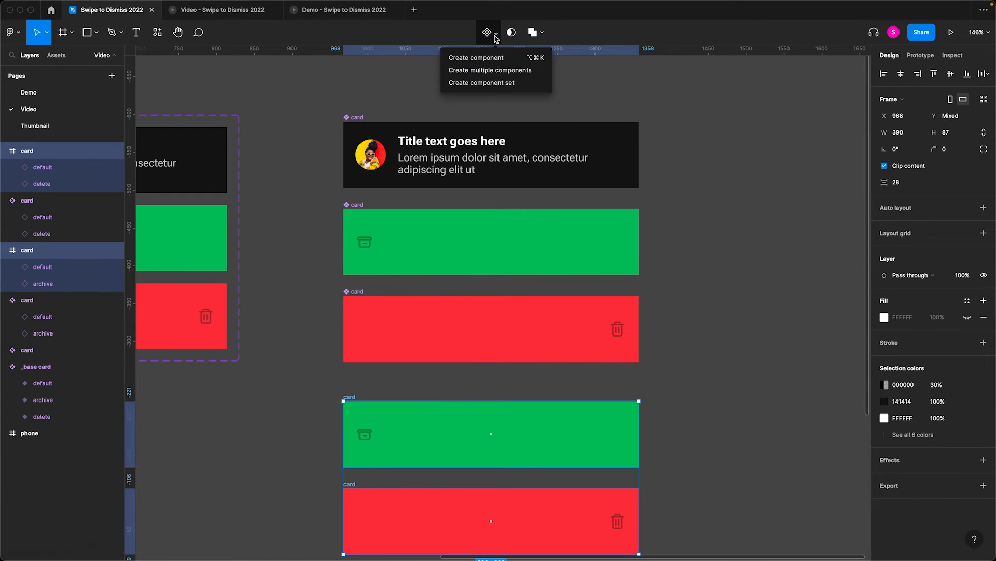
{"action": "left_click", "coordinate": [493, 70]}
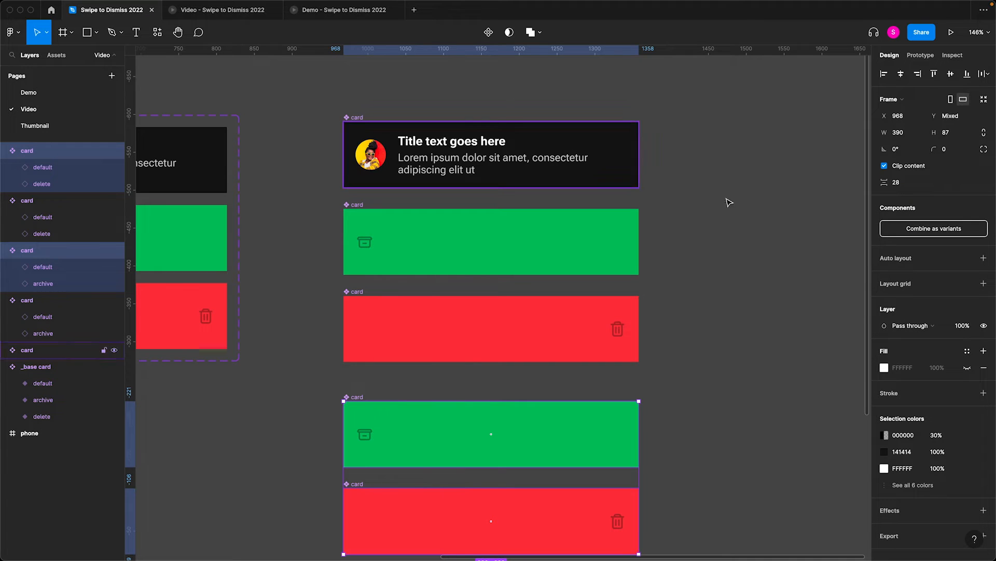
- Set the height of the two new card components to .001
{"action": "left_click", "coordinate": [962, 138]}
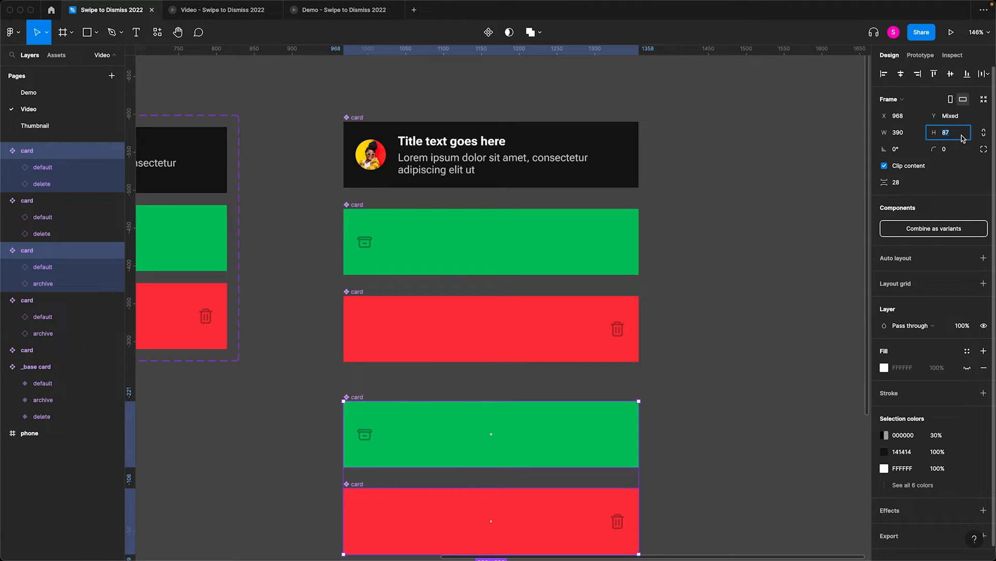
{"action": "type", "text": ".001"}
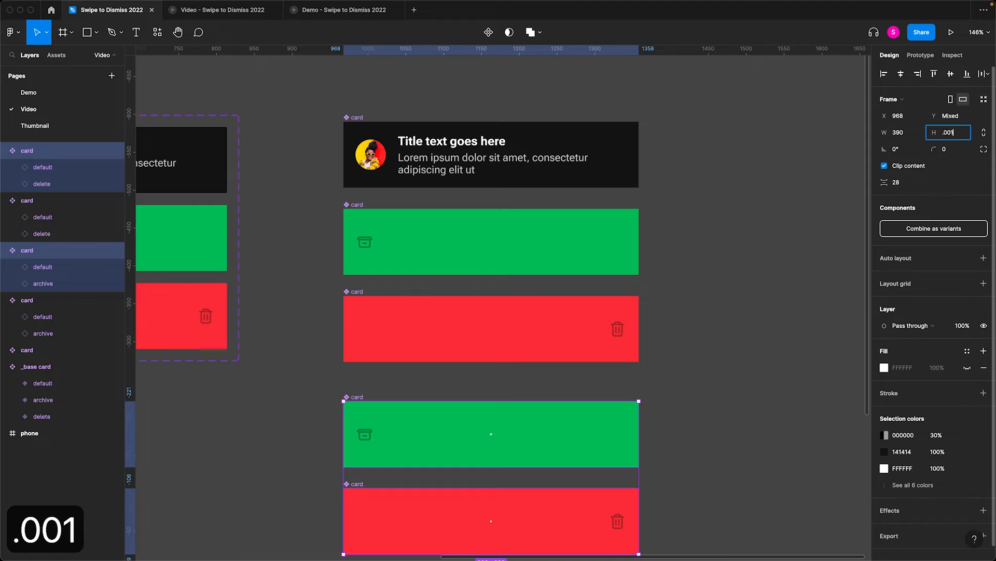
{"action": "key", "text": "Return"}
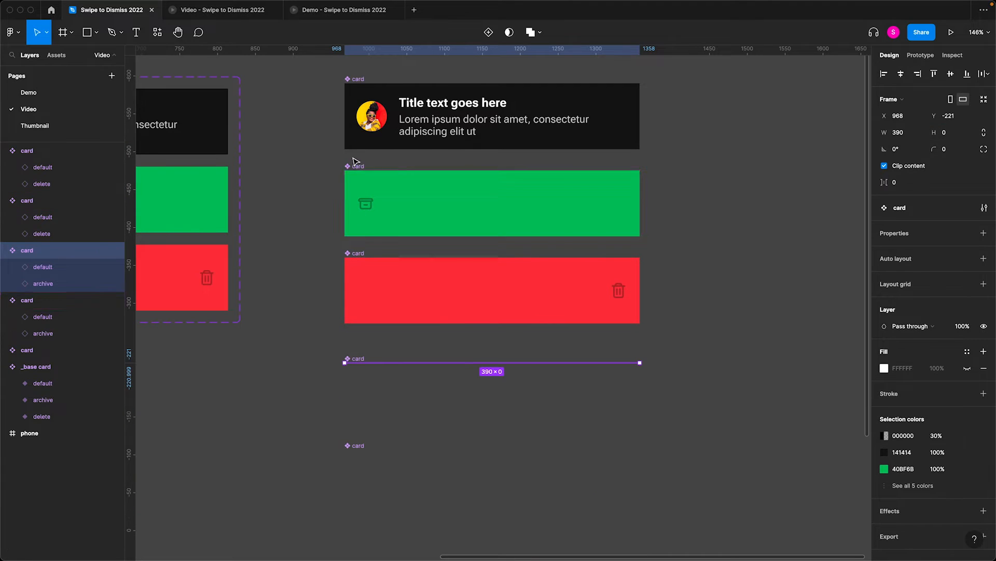
- Select all five card components and combine them as variants
{"action": "left_click", "coordinate": [357, 167], "text": "shift"}
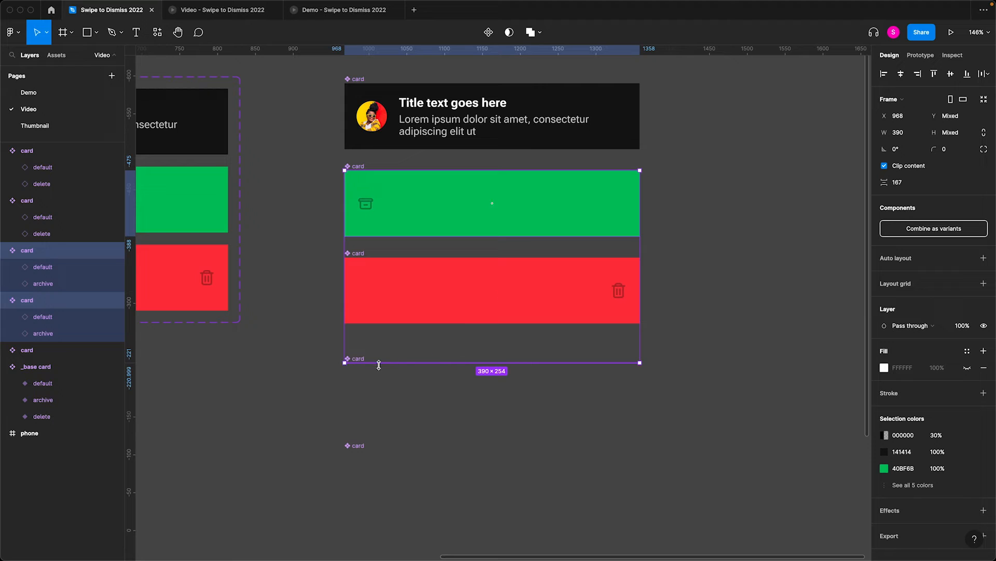
{"action": "left_click", "coordinate": [415, 407]}
{"action": "left_click_drag", "start_coordinate": [318, 64], "coordinate": [689, 481]}
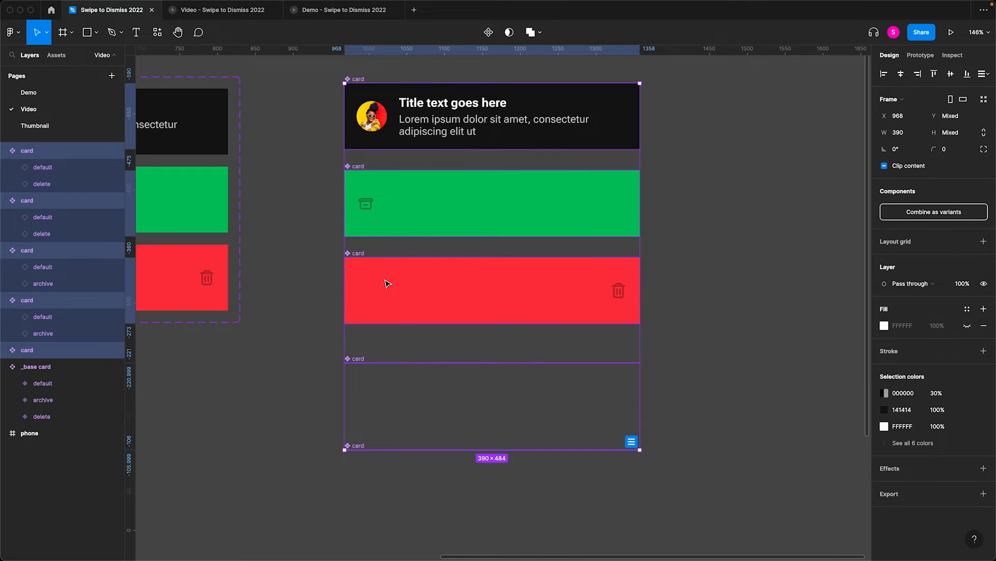
{"action": "left_click", "coordinate": [934, 212]}
- Add auto layout to the card component set with 16 spacing between the variants
{"action": "scroll", "coordinate": [896, 329], "scroll_direction": "down", "scroll_amount": 1}
{"action": "scroll", "coordinate": [896, 329], "scroll_direction": "up", "scroll_amount": 1}
{"action": "key", "text": "shift+a"}
{"action": "left_click", "coordinate": [898, 383]}
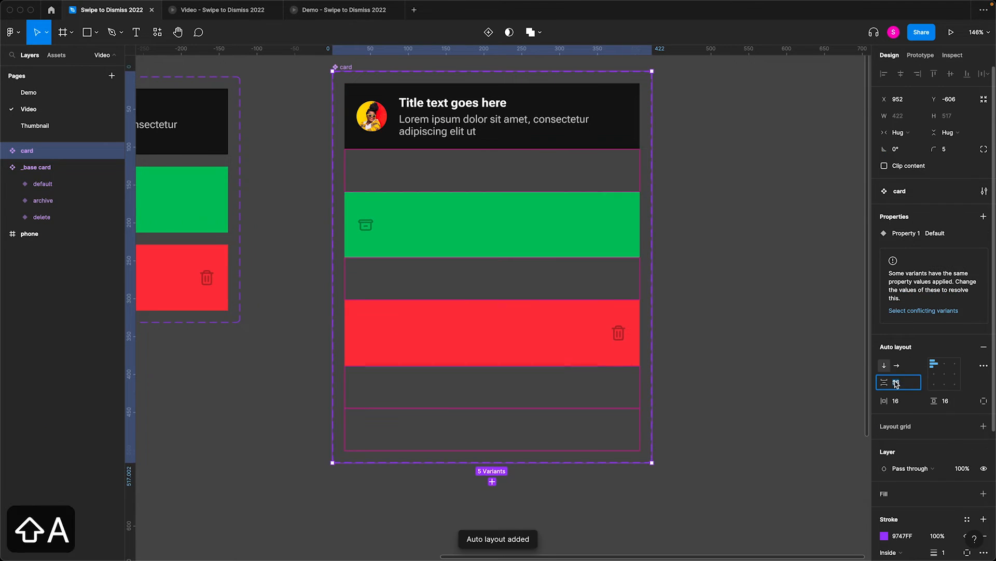
{"action": "type", "text": "16"}
{"action": "key", "text": "Return"}
- Rename the variant property to state and set the first variant's value to default
{"action": "left_click", "coordinate": [492, 116]}
{"action": "double_click", "coordinate": [902, 268]}
{"action": "type", "text": "state"}
{"action": "left_click", "coordinate": [936, 266]}
{"action": "type", "text": "default"}
- Set the green variant's state to archive and the first collapsed variant's state to archive - collapsed
{"action": "left_click", "coordinate": [492, 194]}
{"action": "type", "text": "archive"}
{"action": "left_click", "coordinate": [935, 286]}
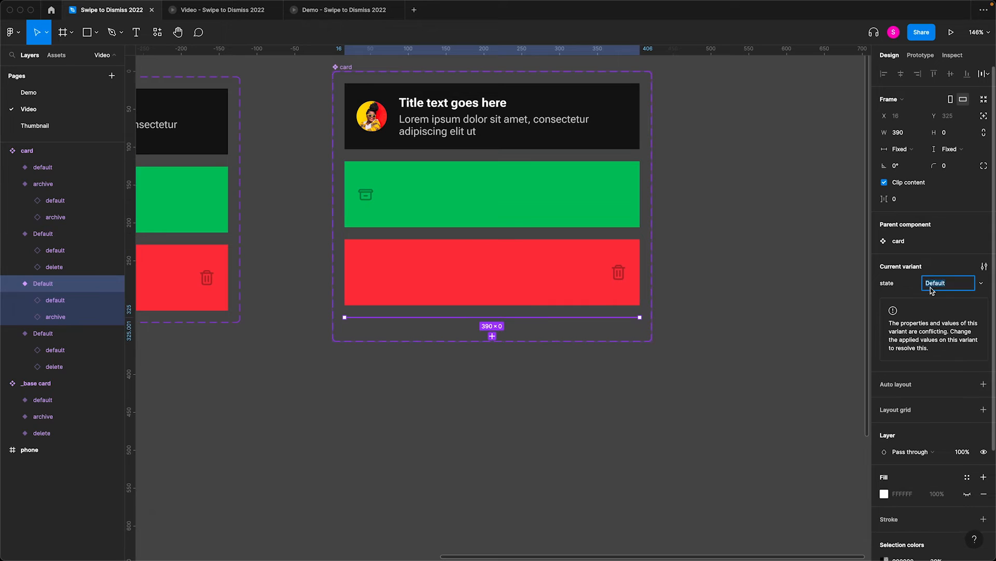
{"action": "type", "text": "archive - collapsed"}
- Set the last collapsed variant's state to delete - collapsed
{"action": "left_click", "coordinate": [631, 330]}
{"action": "left_click", "coordinate": [946, 283]}
{"action": "type", "text": "delete - collapsed"}
- Set the full-height red variant's state to delete and reorder the variants so archive - collapsed directly follows archive
{"action": "left_click", "coordinate": [597, 275]}
{"action": "left_click", "coordinate": [945, 283]}
{"action": "type", "text": "delete - collapsed"}
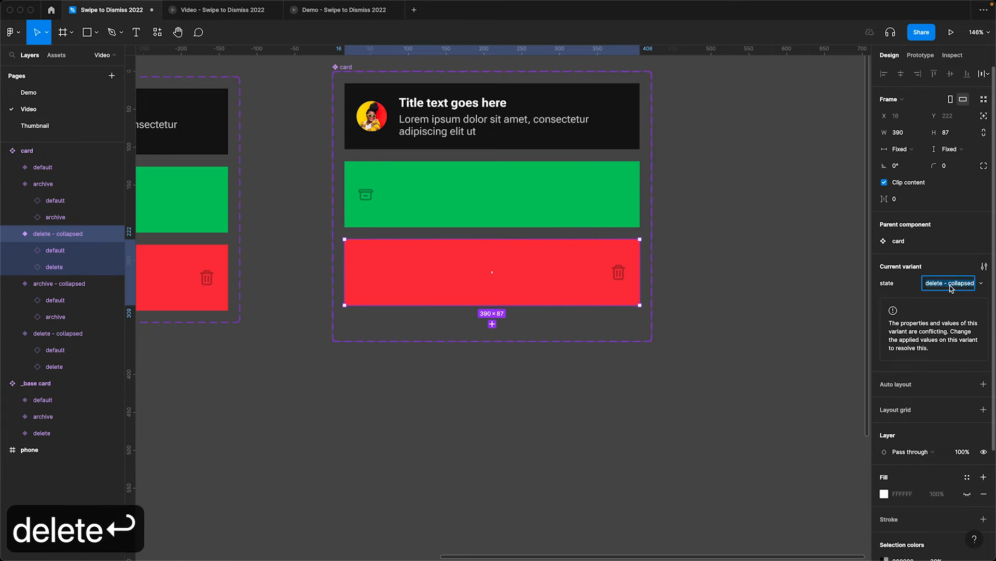
{"action": "key", "text": "BackSpace"}
{"action": "key", "text": "BackSpace"}
{"action": "key", "text": "super+bracketleft"}
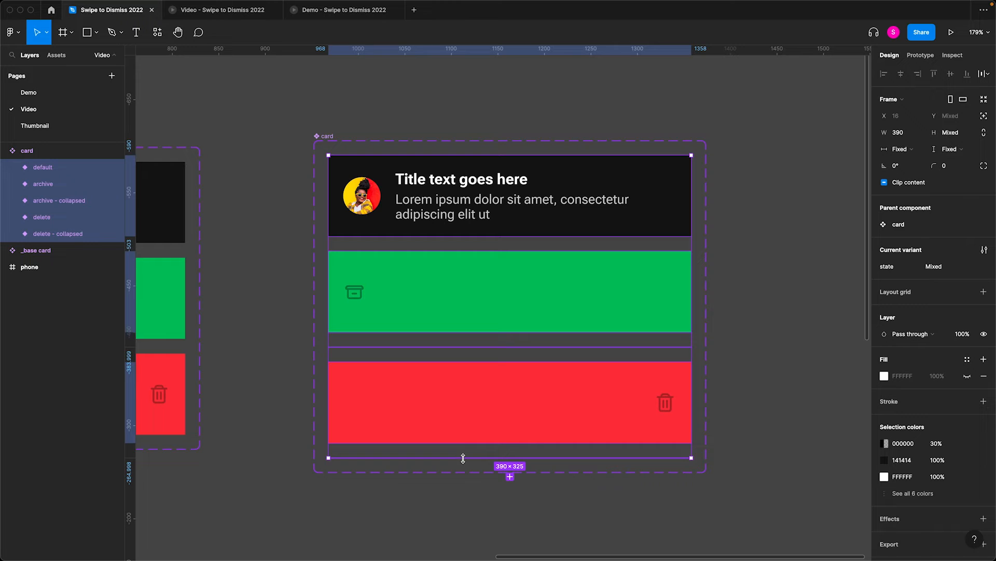
- Hide the default instance inside the card set's default variant
{"action": "double_click", "coordinate": [593, 208]}
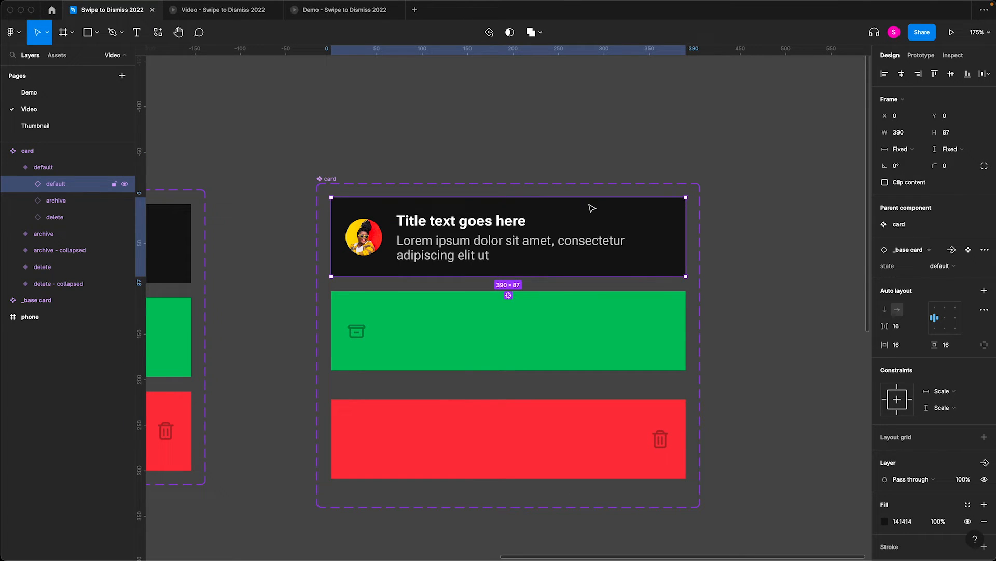
{"action": "left_click", "coordinate": [125, 185]}
- Set the default variant's archive and delete instances to a width of 56 and align the delete instance right
{"action": "left_click", "coordinate": [454, 235]}
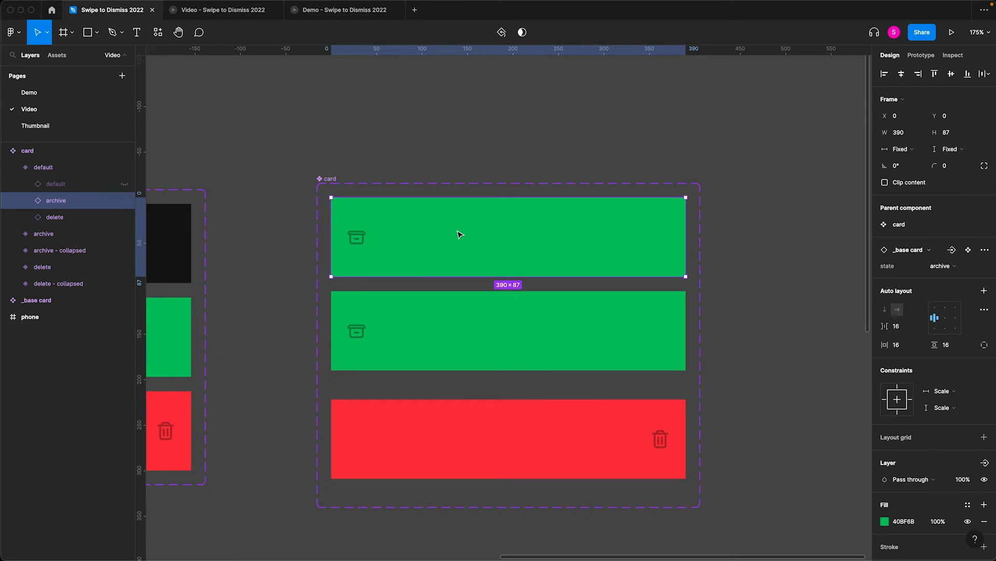
{"action": "left_click", "coordinate": [911, 137]}
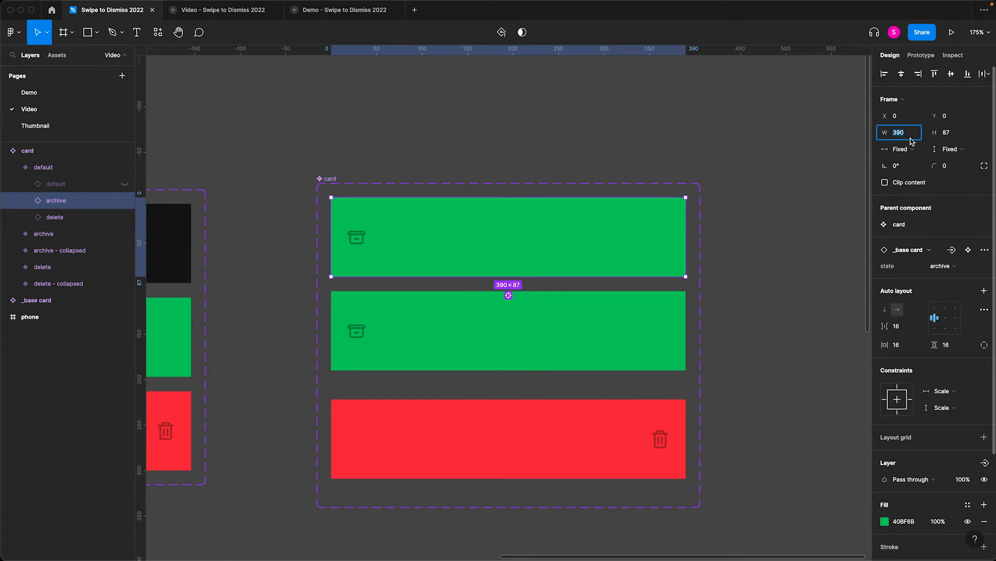
{"action": "type", "text": "56"}
{"action": "key", "text": "Return"}
{"action": "left_click", "coordinate": [562, 218]}
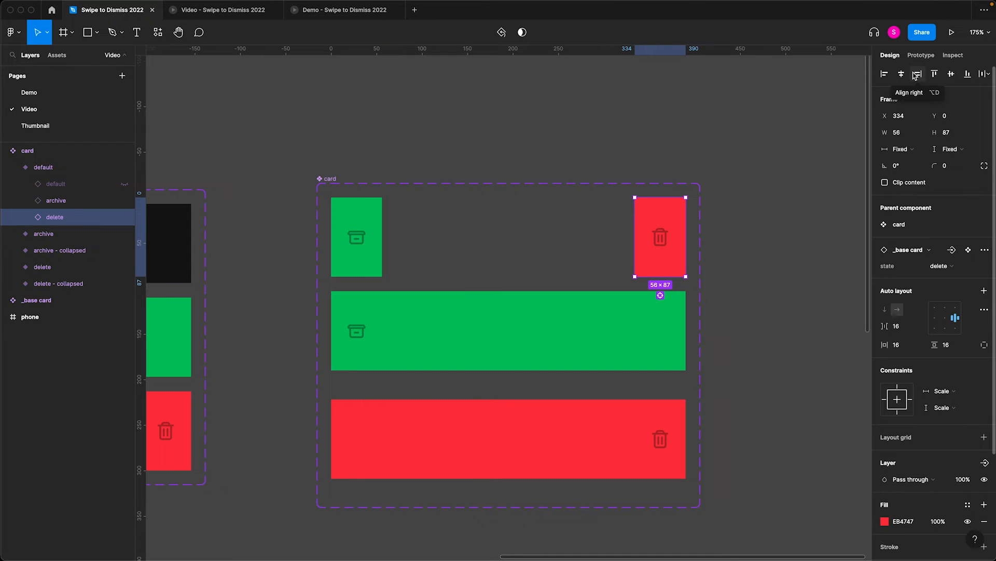
- Move the default variant's delete instance just outside its right edge and the archive instance outside the left edge at X -56
{"action": "key", "text": "shift+Right"}
{"action": "key", "text": "shift+Right"}
{"action": "key", "text": "shift+Right"}
{"action": "key", "text": "shift+Right"}
{"action": "key", "text": "shift+Right"}
{"action": "key", "text": "shift+Right"}
{"action": "key", "text": "shift+Right"}
{"action": "key", "text": "shift+Right"}
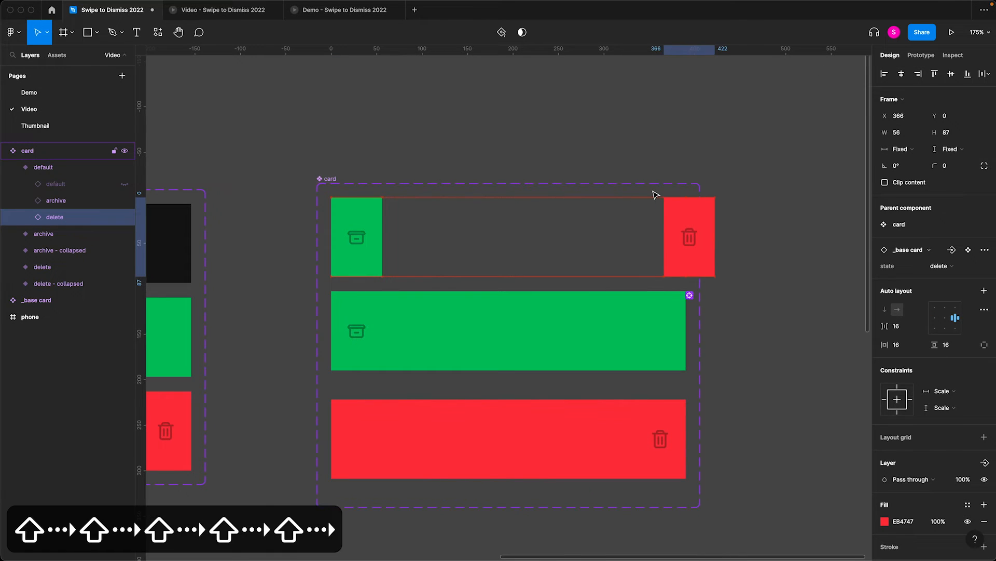
{"action": "left_click", "coordinate": [365, 267]}
{"action": "key", "text": "shift+Left"}
{"action": "key", "text": "shift+Left"}
{"action": "key", "text": "shift+Left"}
{"action": "key", "text": "shift+Left"}
{"action": "key", "text": "shift+Left"}
{"action": "key", "text": "shift+Left"}
{"action": "key", "text": "shift+Left"}
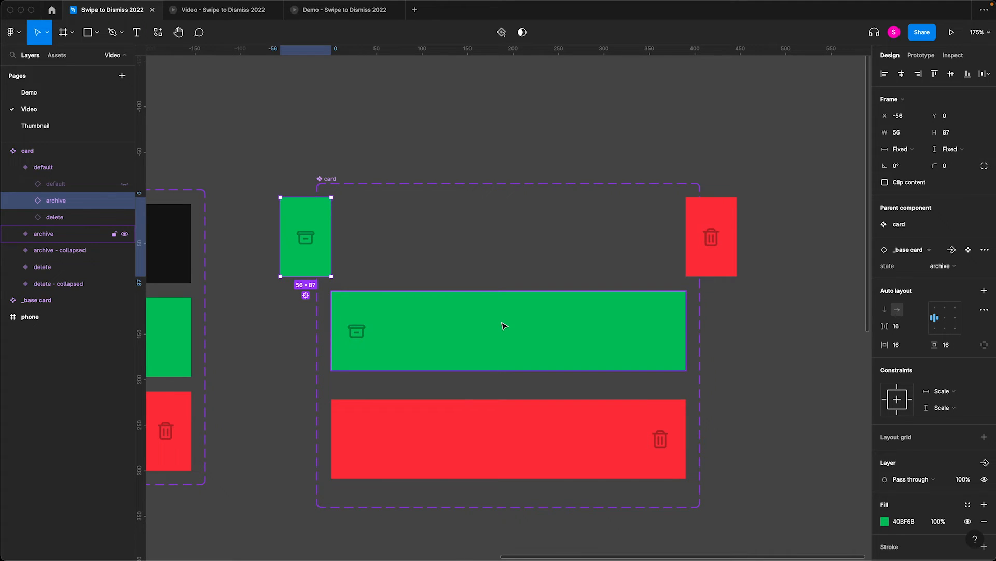
- Show the hidden default instance and enable clip content on the card set's default variant
{"action": "left_click", "coordinate": [124, 184]}
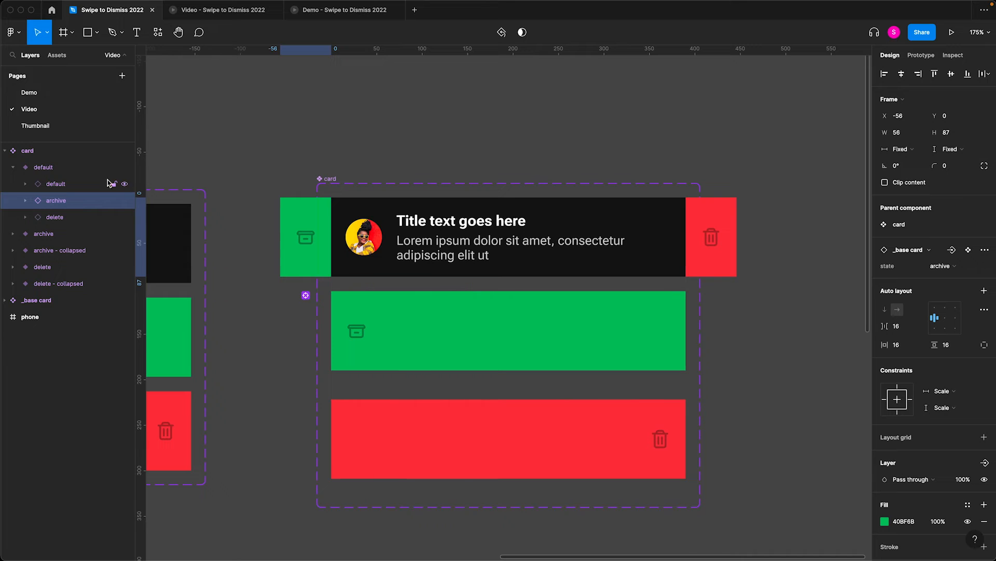
{"action": "left_click", "coordinate": [75, 170]}
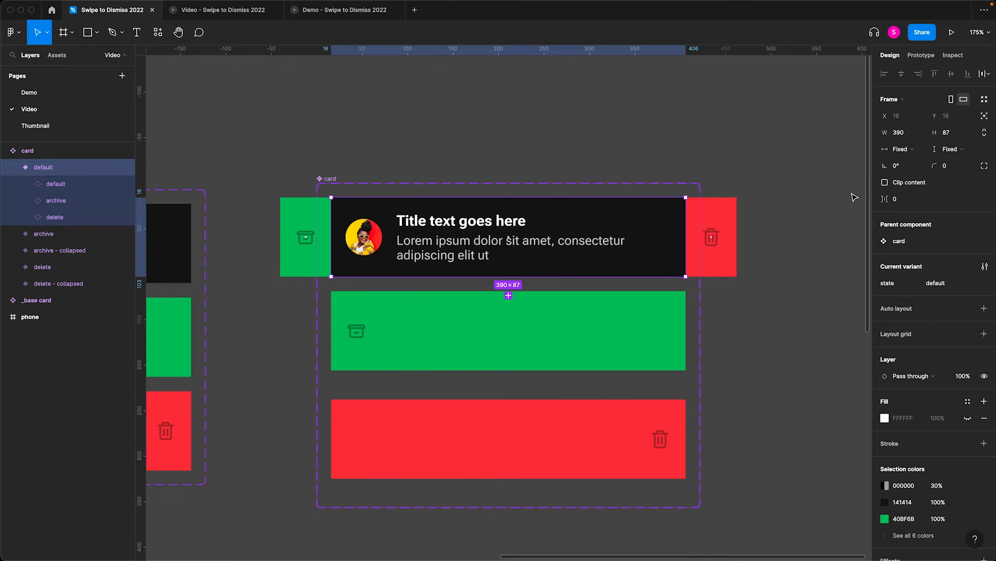
{"action": "left_click", "coordinate": [884, 183]}
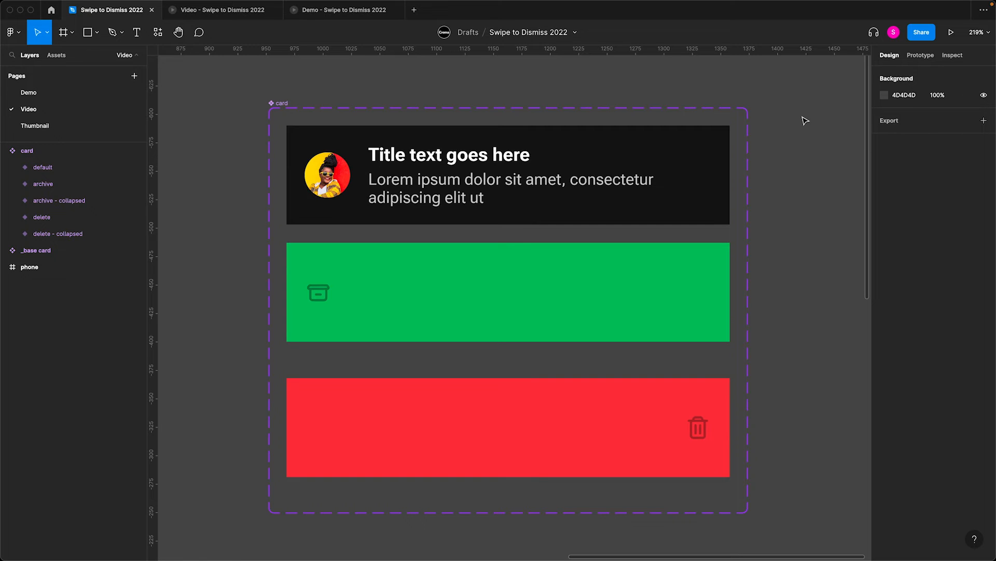
{"action": "key", "text": "shift+e"}
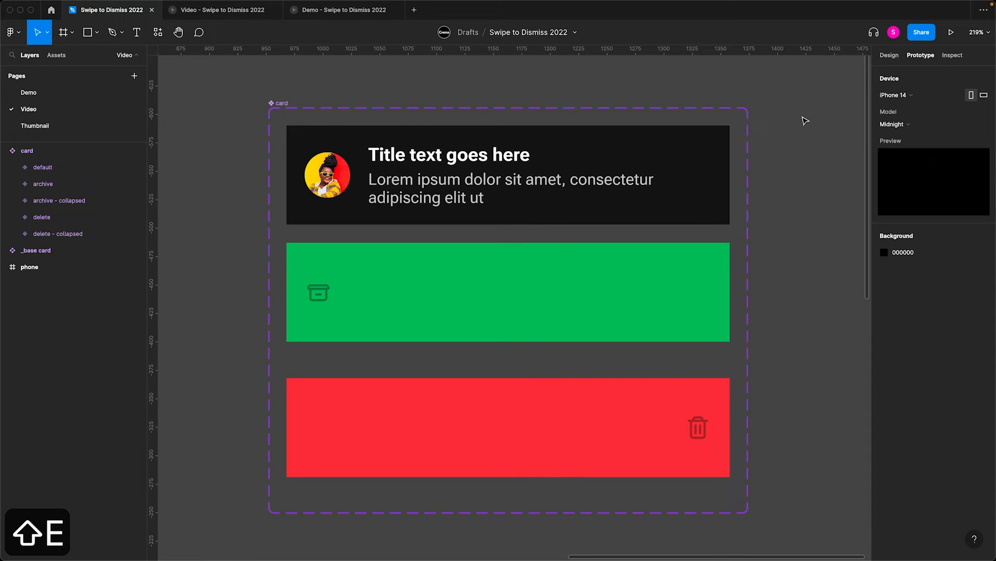
{"action": "left_click", "coordinate": [562, 312]}
{"action": "left_click_drag", "start_coordinate": [508, 341], "coordinate": [562, 361]}
{"action": "key", "text": "super+z"}
{"action": "key", "text": "super+shift+z"}
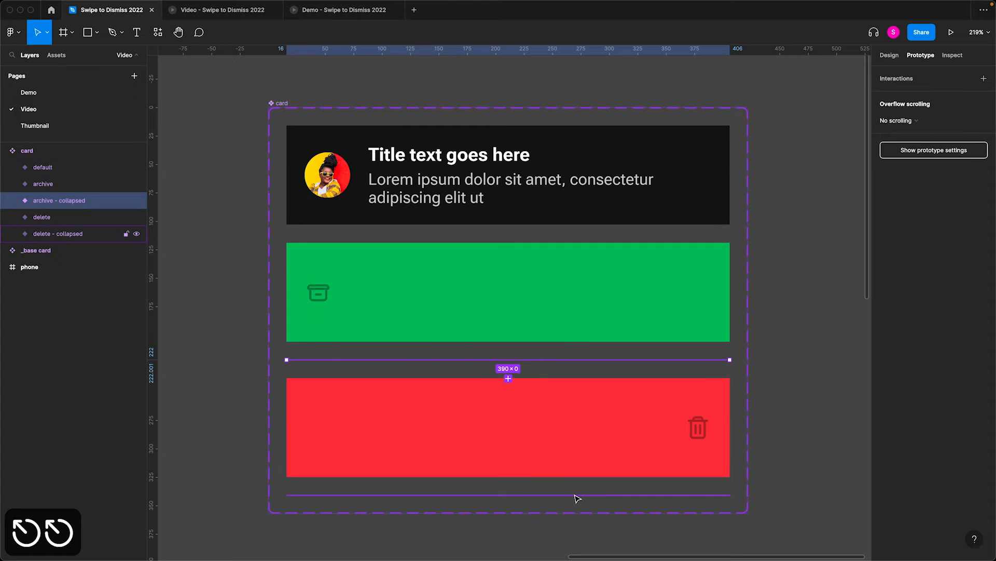
- Set the height of the archive - collapsed and delete - collapsed variants to 2
{"action": "left_click", "coordinate": [577, 494], "text": "shift"}
{"action": "key", "text": "shift+e"}
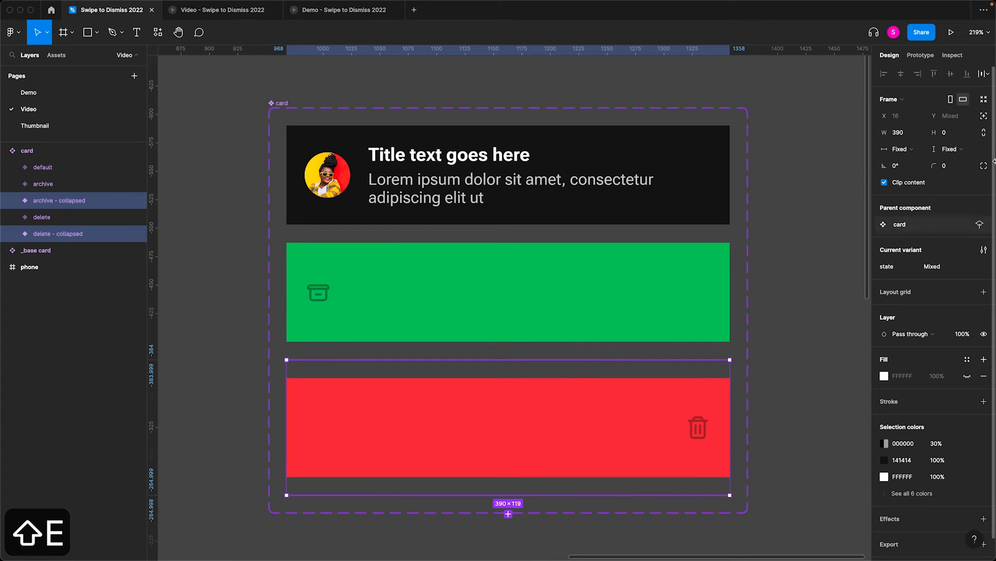
{"action": "left_click", "coordinate": [946, 137]}
{"action": "key", "text": "Up"}
{"action": "key", "text": "Up"}
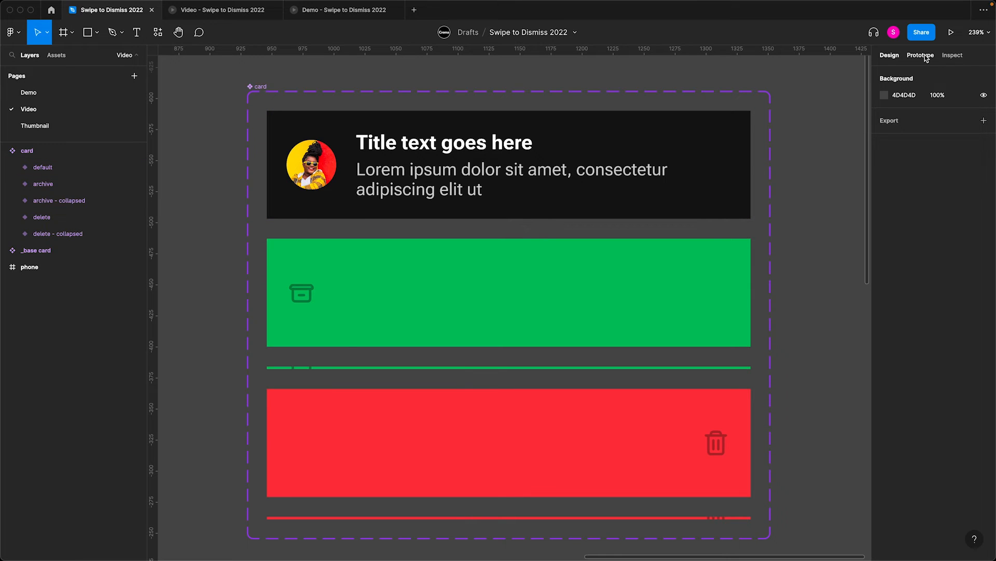
- Connect the default instance nested in the default variant to the archive and delete variants with on-drag interactions
{"action": "key", "text": "shift+e"}
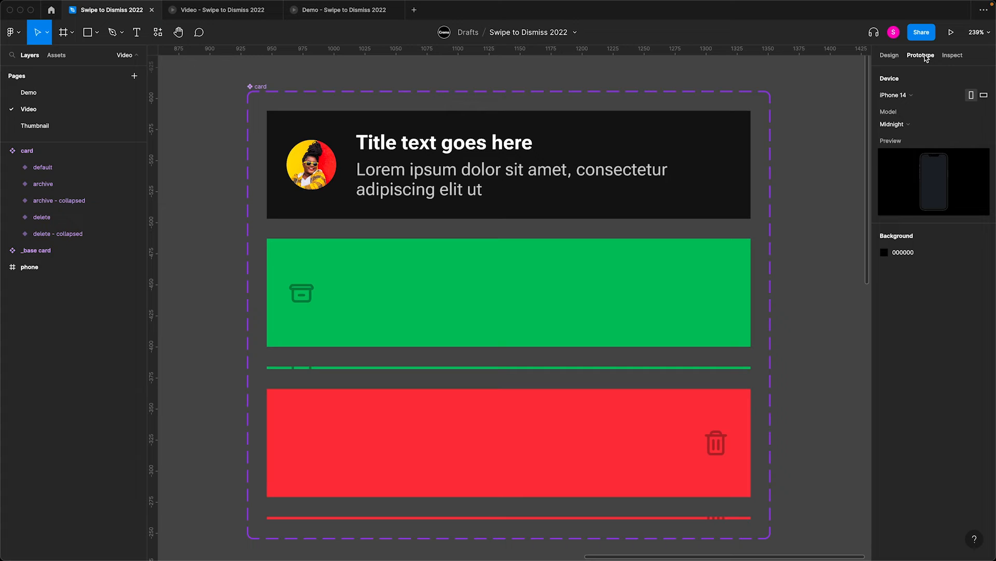
{"action": "left_click", "coordinate": [601, 138]}
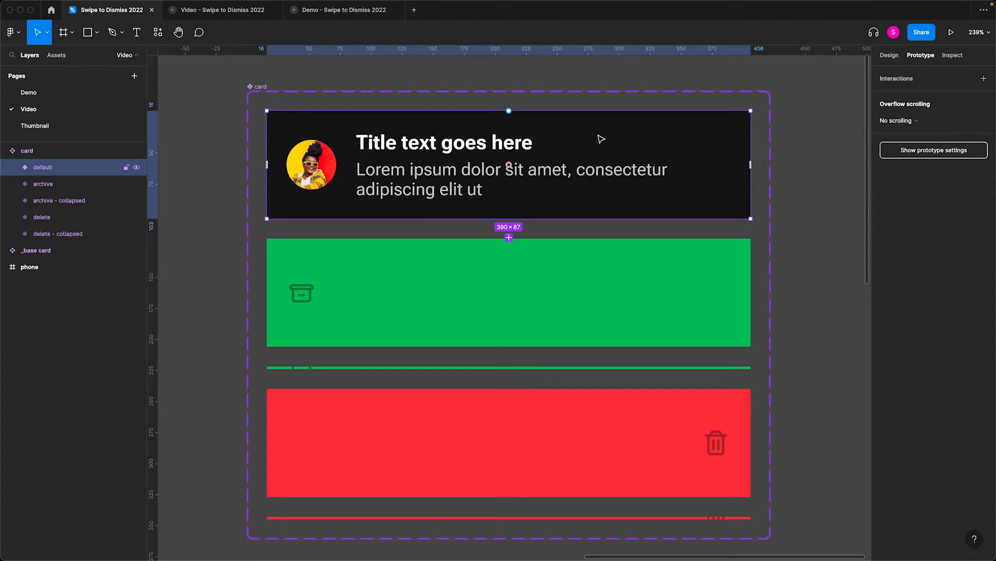
{"action": "key", "text": "Return"}
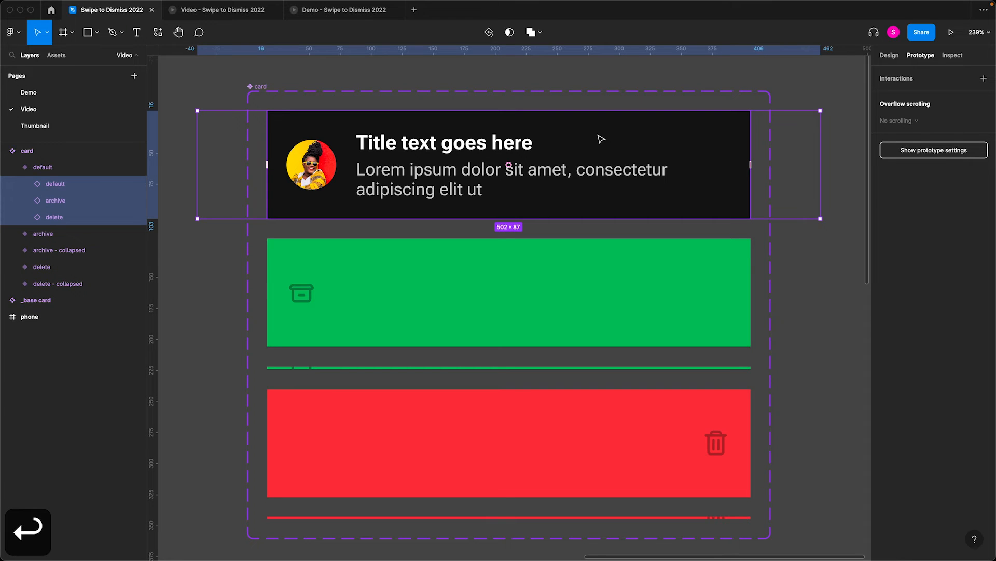
{"action": "scroll", "coordinate": [351, 164], "scroll_direction": "down", "scroll_amount": 3}
{"action": "key", "text": "space"}
{"action": "left_click_drag", "start_coordinate": [243, 115], "coordinate": [476, 124]}
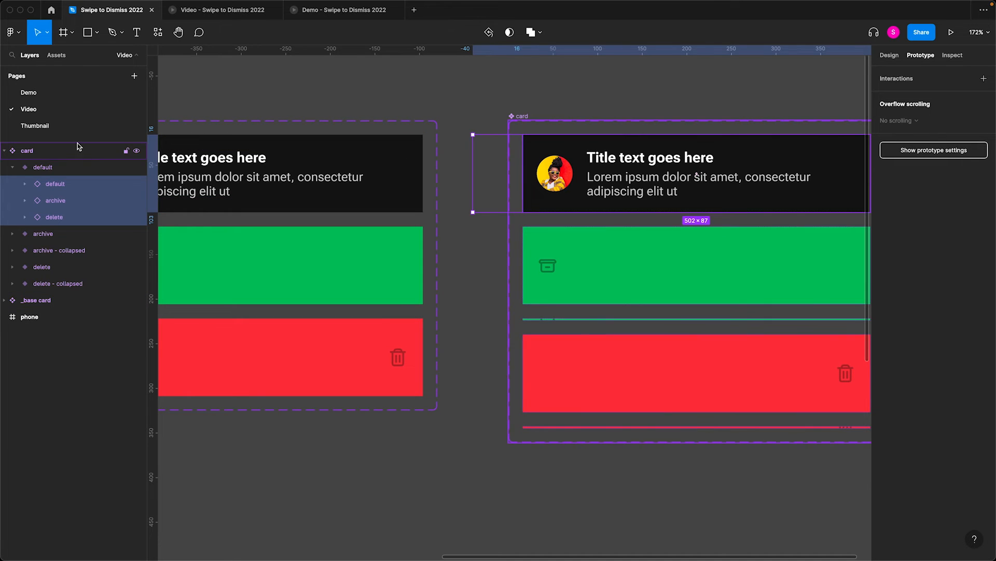
{"action": "left_click", "coordinate": [57, 167]}
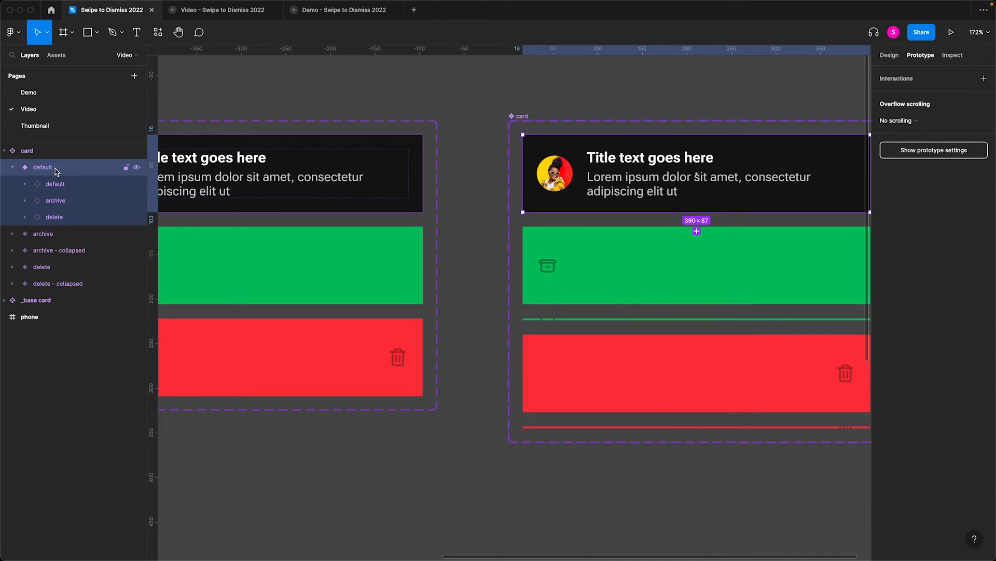
{"action": "left_click", "coordinate": [74, 189]}
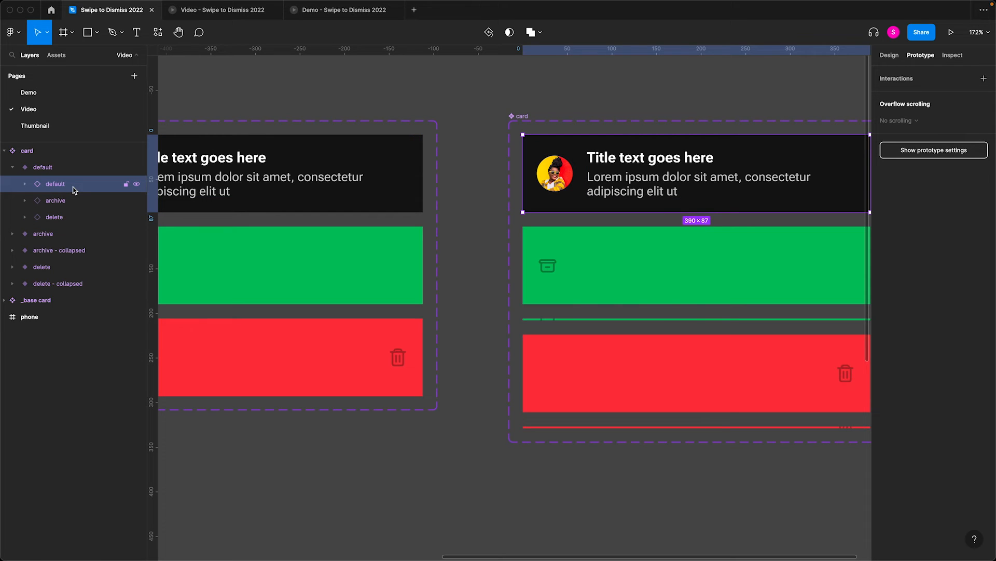
{"action": "key", "text": "shift+2"}
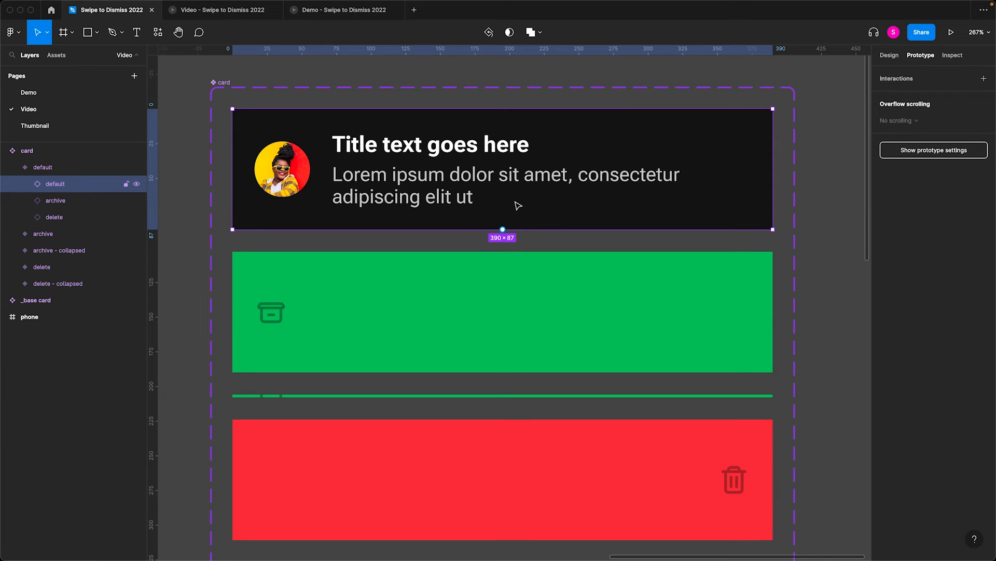
{"action": "left_click_drag", "start_coordinate": [503, 230], "coordinate": [525, 272]}
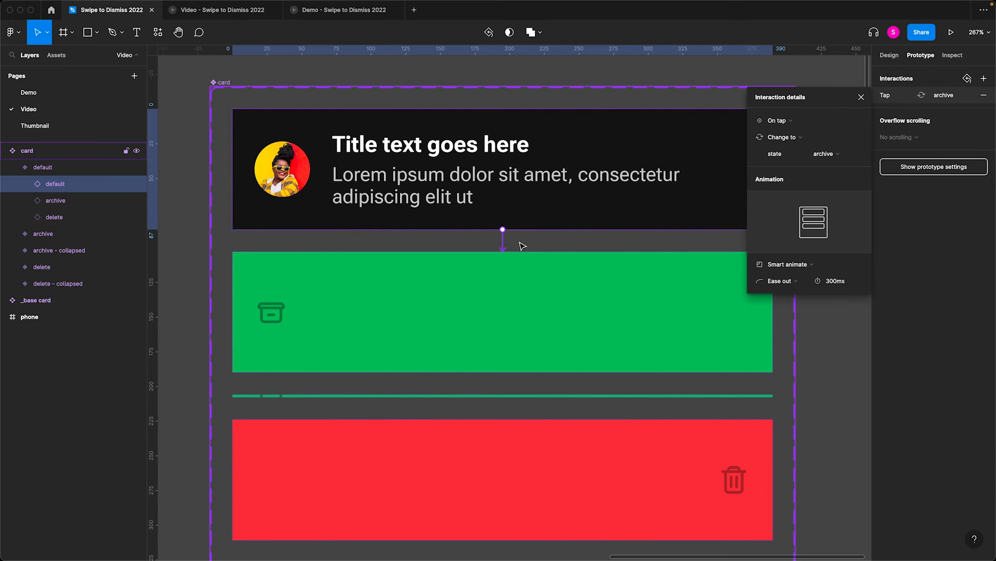
{"action": "left_click", "coordinate": [779, 122]}
{"action": "left_click", "coordinate": [782, 134]}
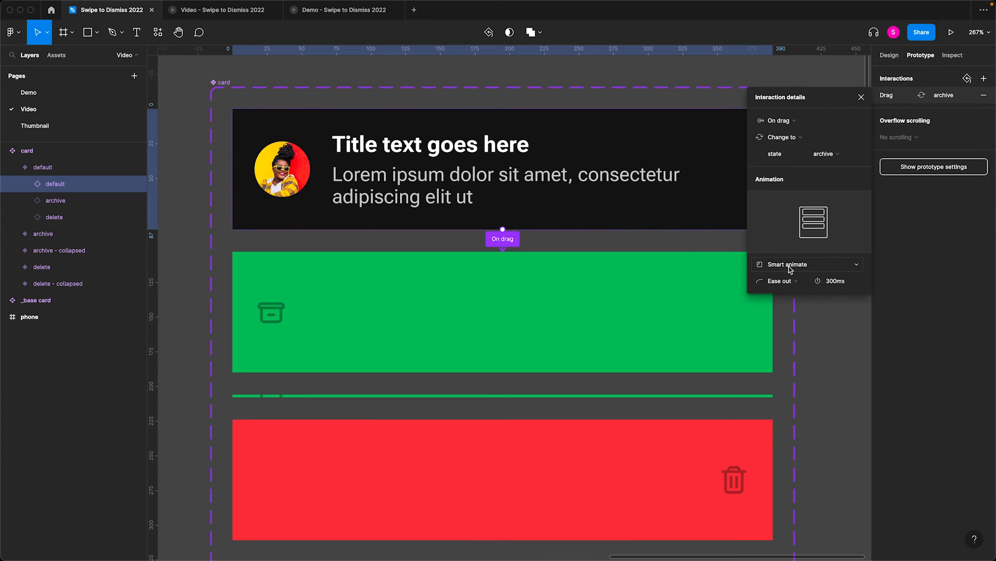
{"action": "left_click", "coordinate": [526, 217]}
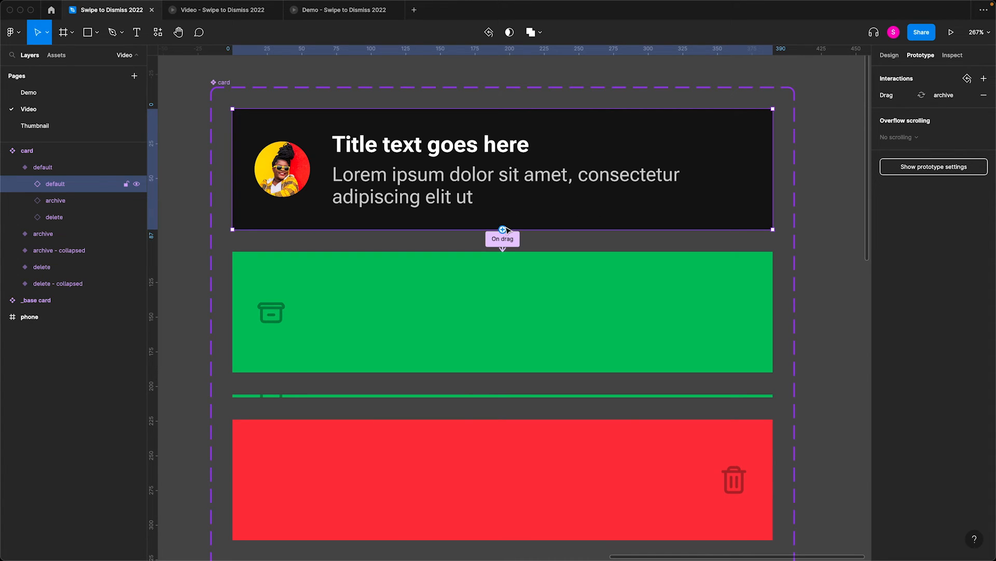
{"action": "left_click_drag", "start_coordinate": [502, 229], "coordinate": [551, 457]}
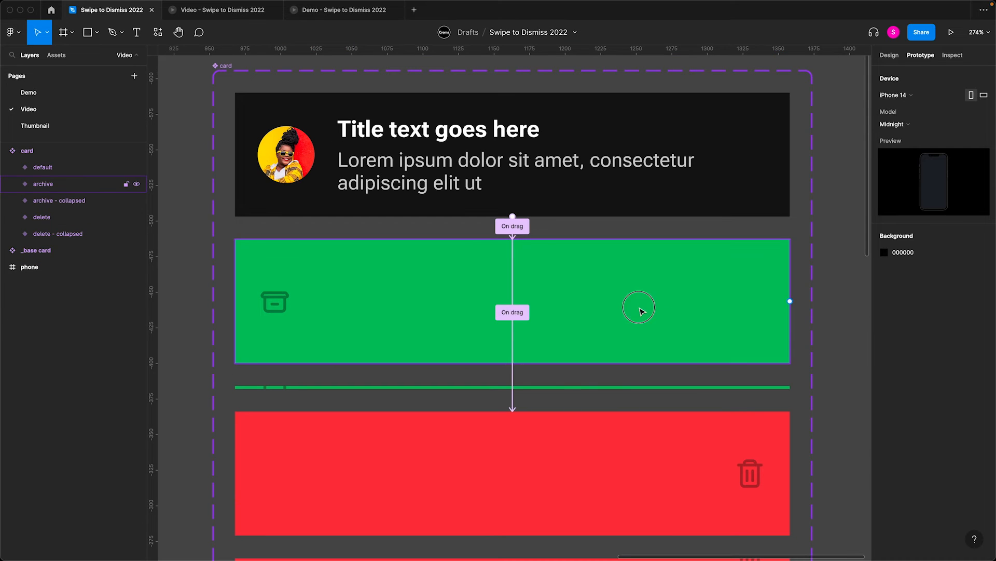
- Connect the archive variant to archive - collapsed with an after-delay trigger of 100 ms and a Gentle smart animate
{"action": "left_click", "coordinate": [642, 311]}
{"action": "left_click_drag", "start_coordinate": [517, 363], "coordinate": [571, 391]}
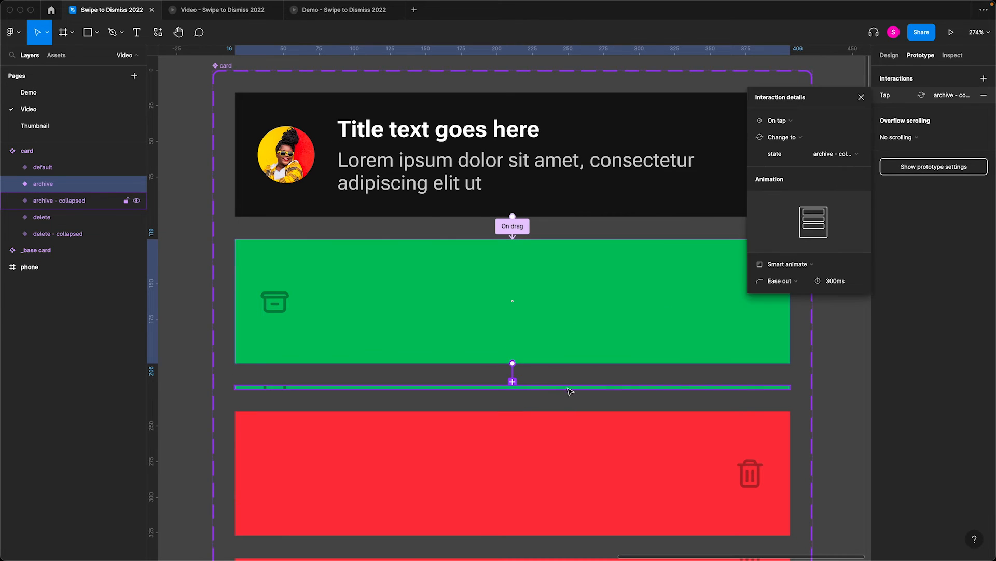
{"action": "left_click", "coordinate": [779, 122]}
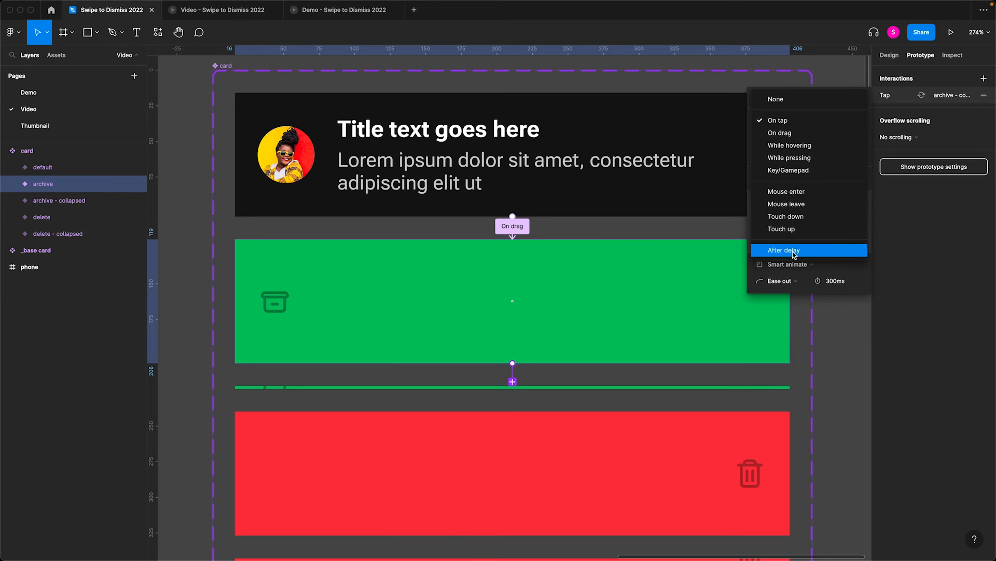
{"action": "left_click", "coordinate": [793, 253]}
{"action": "left_click", "coordinate": [846, 121]}
{"action": "type", "text": "100"}
{"action": "key", "text": "Return"}
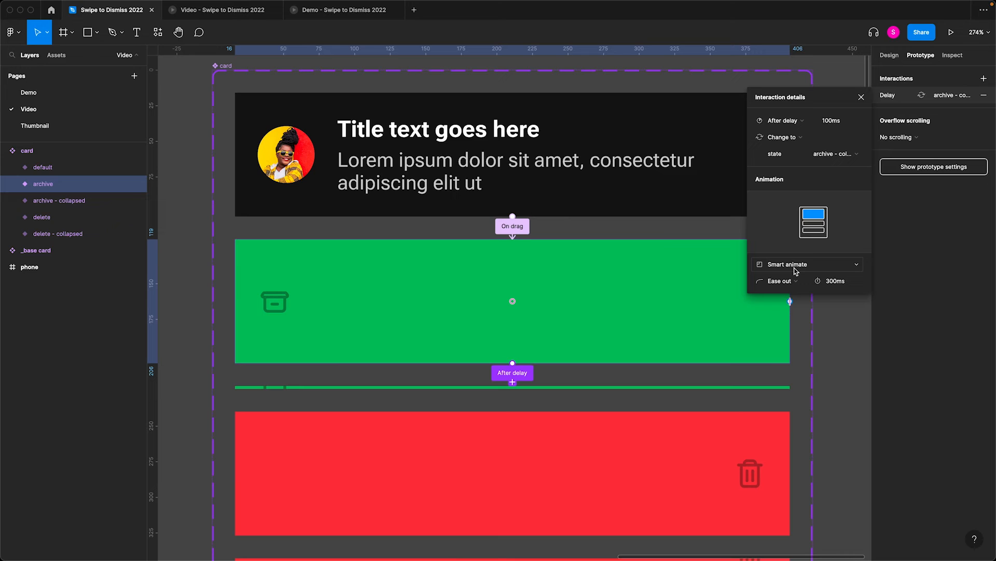
{"action": "left_click", "coordinate": [775, 283]}
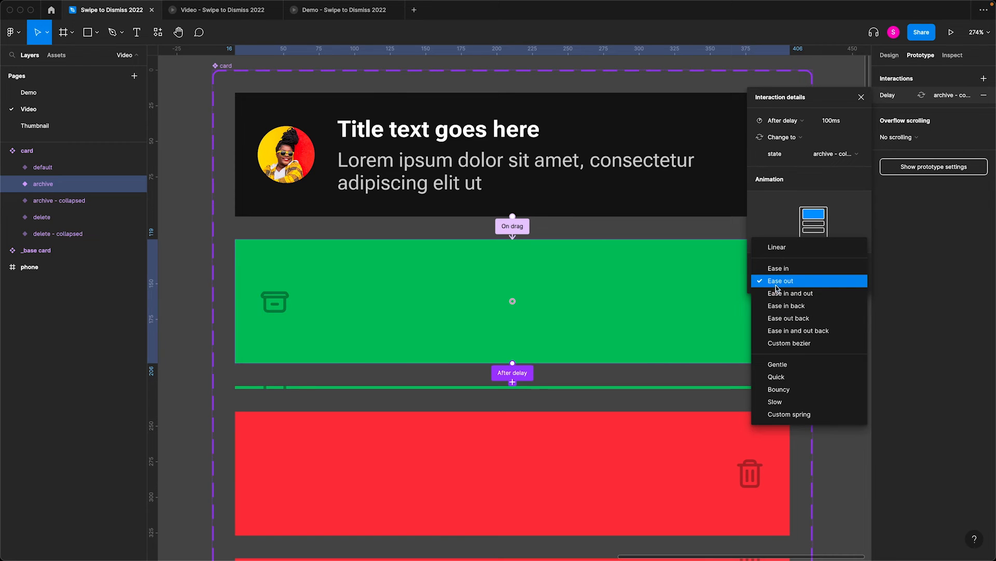
{"action": "left_click", "coordinate": [790, 363]}
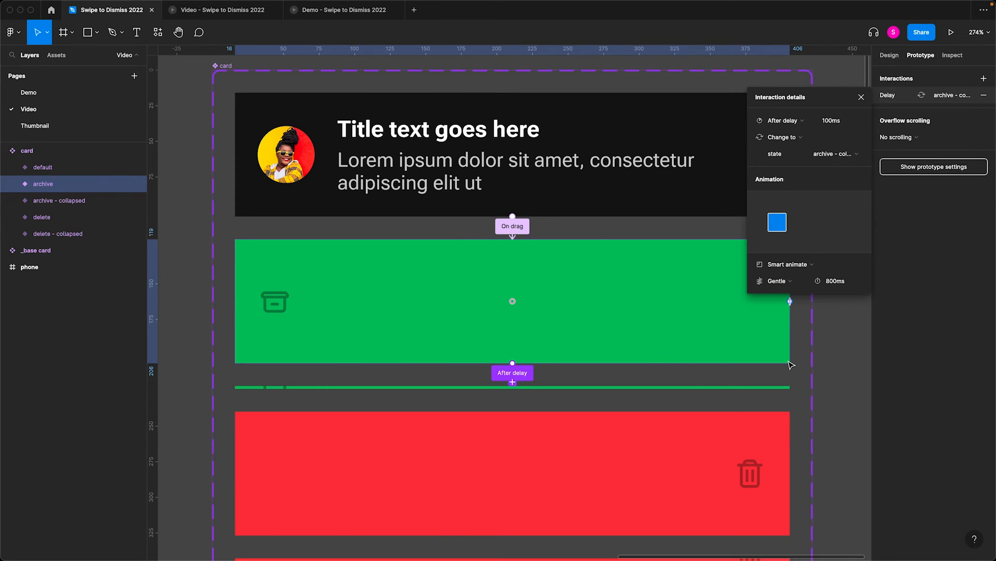
{"action": "left_click", "coordinate": [826, 372]}
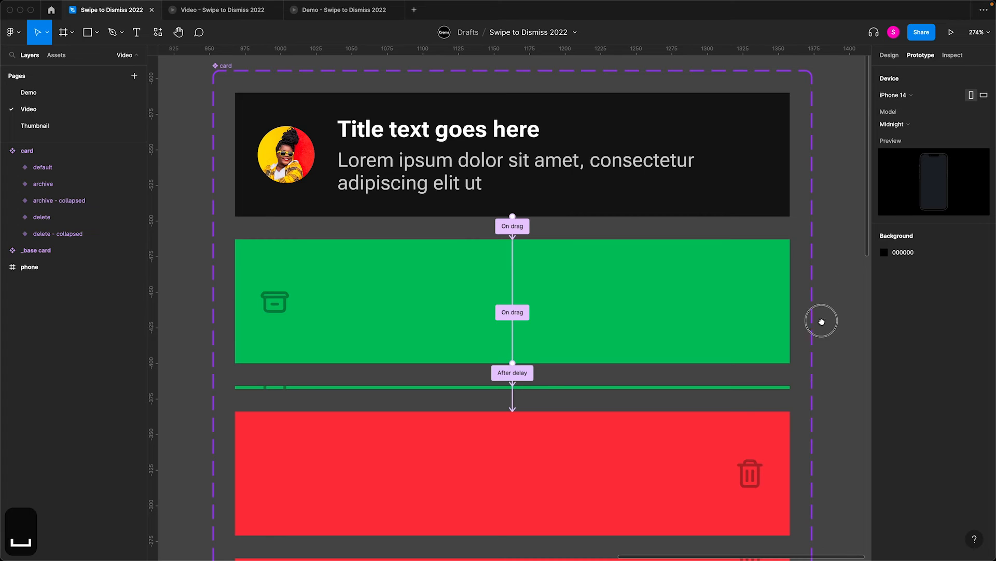
- Connect the delete variant to delete - collapsed with an after-delay trigger of 100 ms
{"action": "scroll", "coordinate": [825, 356], "scroll_direction": "down", "scroll_amount": 5}
{"action": "left_click", "coordinate": [539, 304]}
{"action": "left_click_drag", "start_coordinate": [504, 370], "coordinate": [550, 393]}
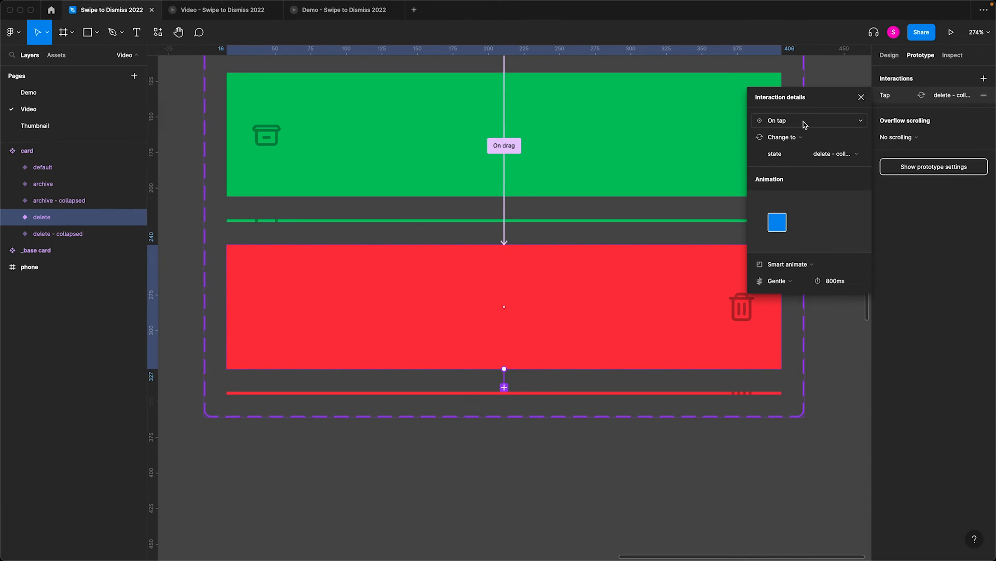
{"action": "left_click", "coordinate": [805, 125]}
{"action": "left_click", "coordinate": [795, 251]}
{"action": "left_click", "coordinate": [843, 125]}
{"action": "type", "text": "100"}
{"action": "key", "text": "Return"}
{"action": "key", "text": "Escape"}
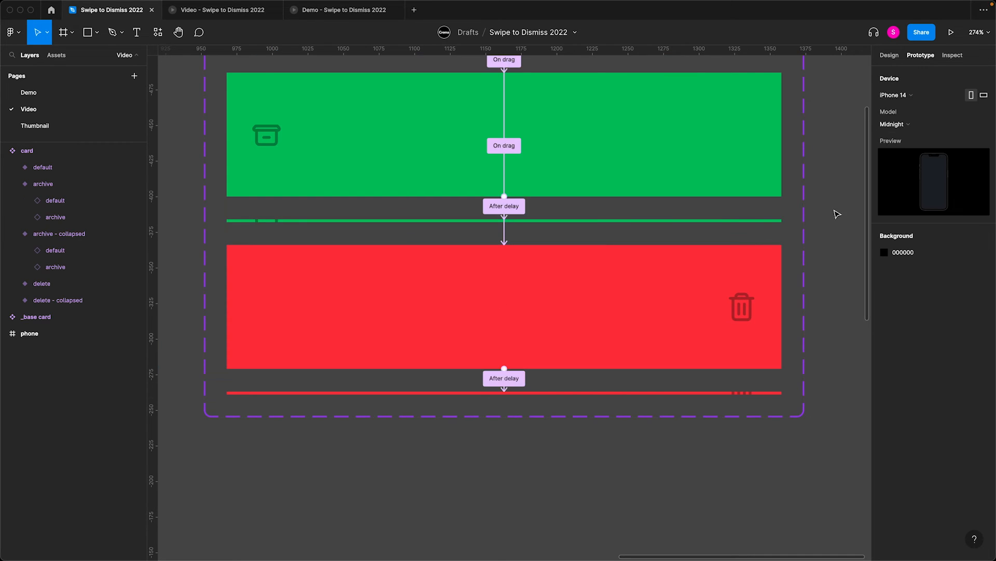
- Set the height of both collapsed variants, archive - collapsed and delete - collapsed, to .001
{"action": "key", "text": "shift+e"}
{"action": "left_click", "coordinate": [610, 187]}
{"action": "left_click", "coordinate": [604, 221]}
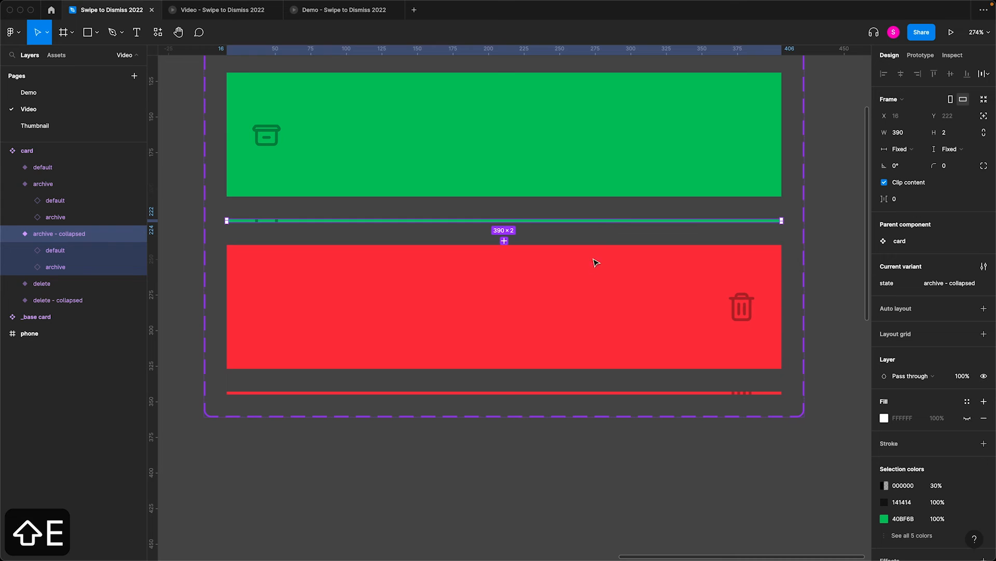
{"action": "left_click", "coordinate": [583, 393], "text": "shift"}
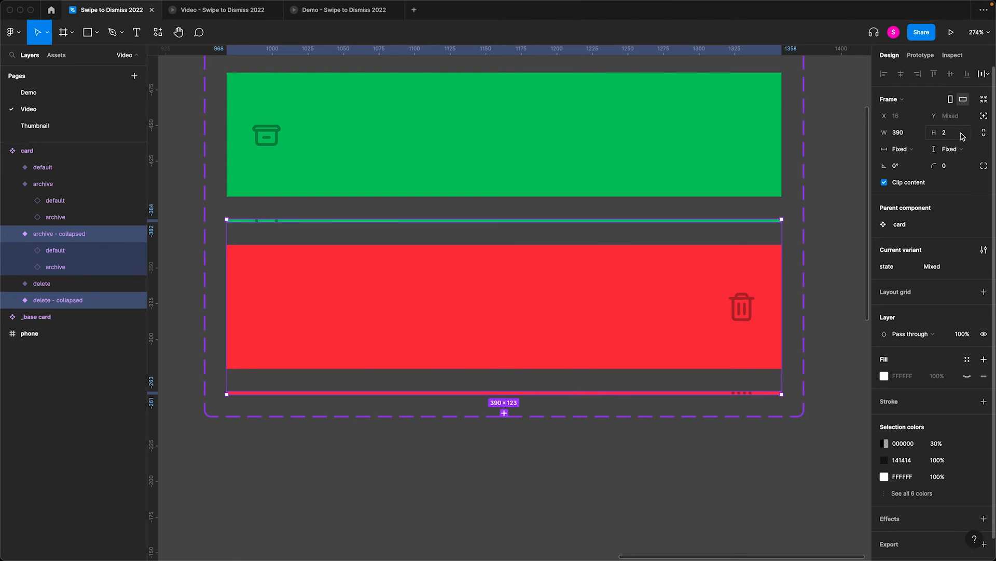
{"action": "type", "text": ".001"}
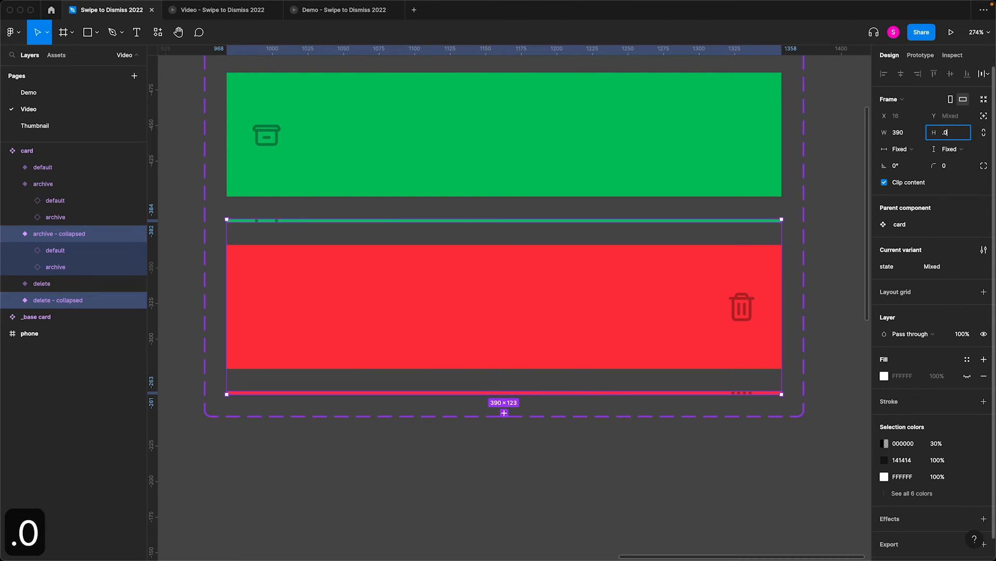
{"action": "key", "text": "Return"}
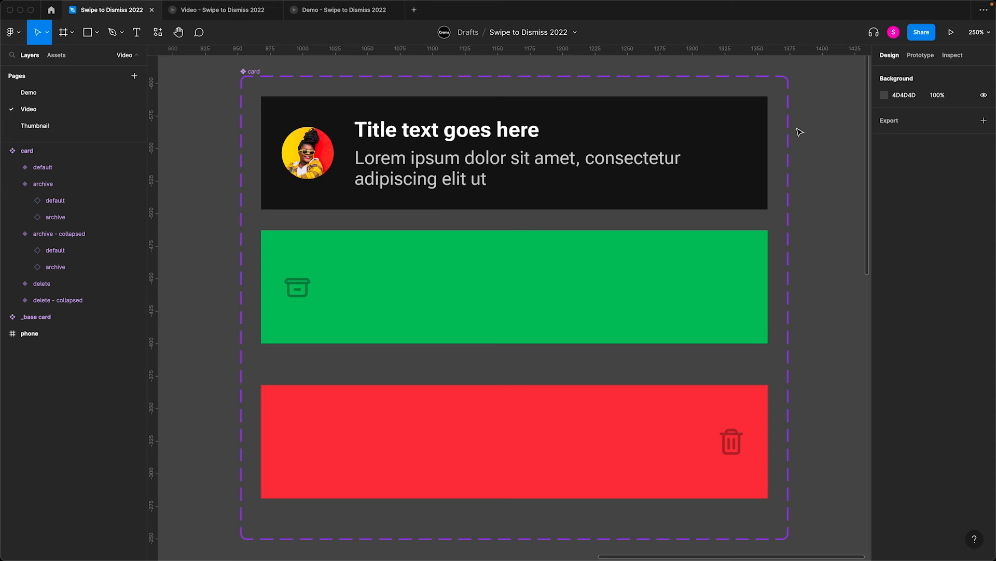
- Review the prototype interactions on the card set's default and archive variants
{"action": "key", "text": "shift+e"}
{"action": "left_click", "coordinate": [751, 142]}
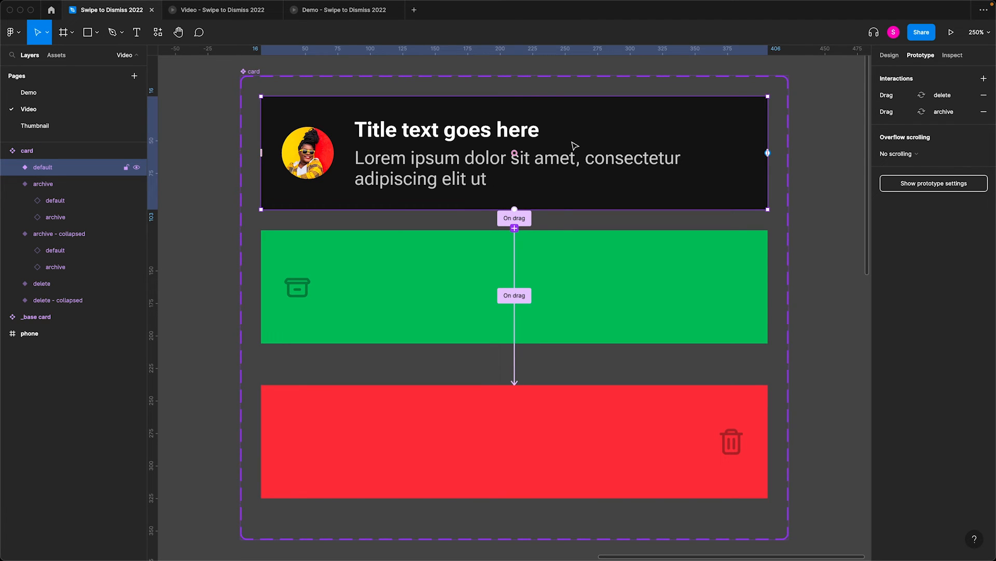
{"action": "left_click", "coordinate": [586, 315]}
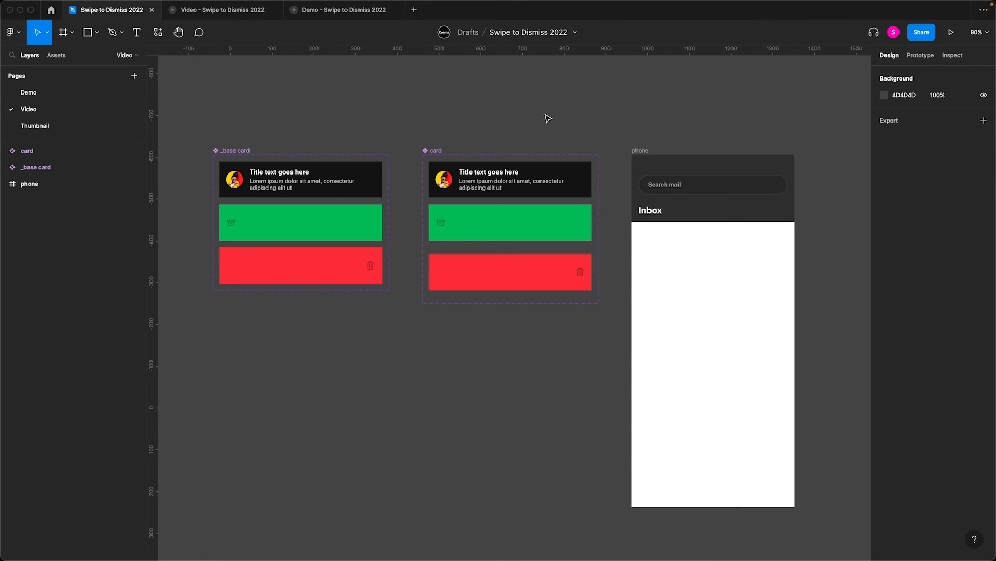
- Fill the phone frame with the card's dark background colour, 141414, sampled from the card's default variant
{"action": "left_click", "coordinate": [669, 186]}
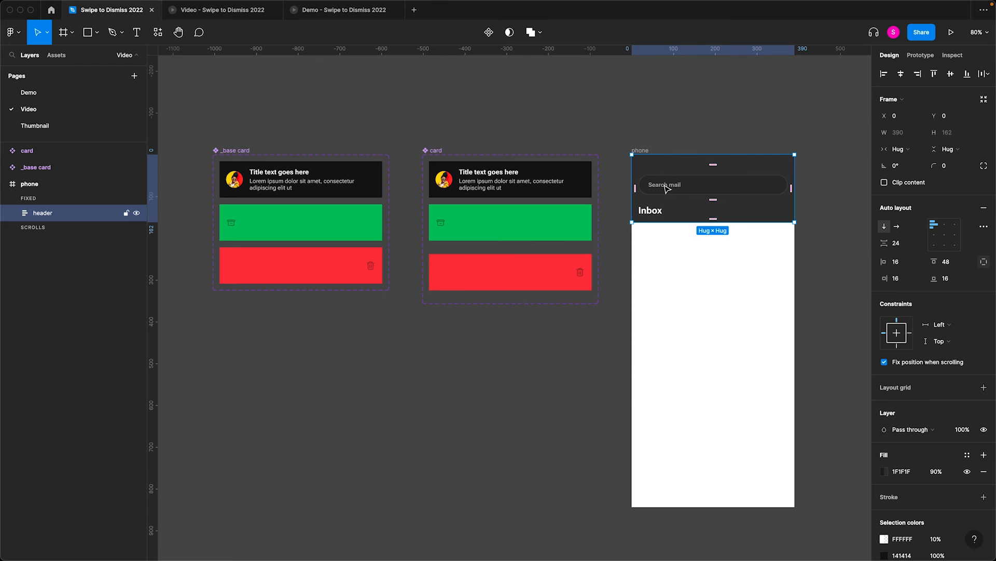
{"action": "left_click", "coordinate": [646, 141]}
{"action": "left_click", "coordinate": [640, 150]}
{"action": "key", "text": "i"}
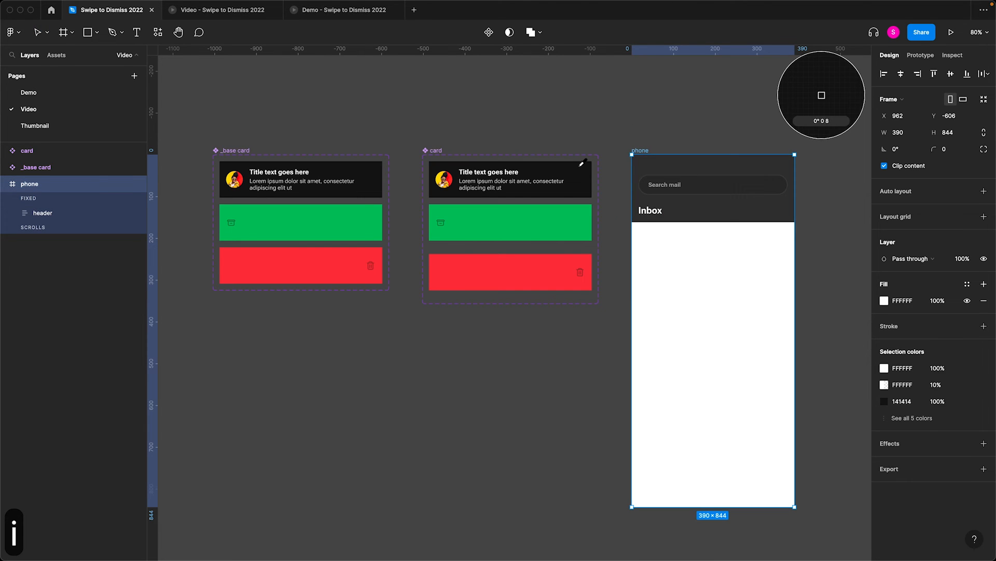
{"action": "left_click", "coordinate": [579, 168]}
- Stack two default card instances directly beneath the phone's header and wrap them in a vertical auto layout frame named cards
{"action": "left_click", "coordinate": [485, 184]}
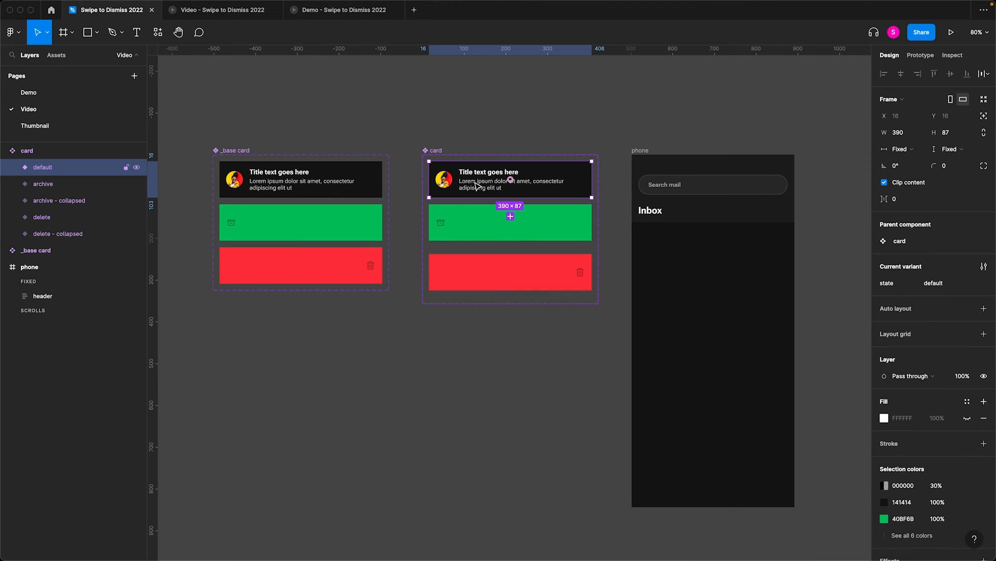
{"action": "left_click_drag", "start_coordinate": [512, 195], "coordinate": [704, 279]}
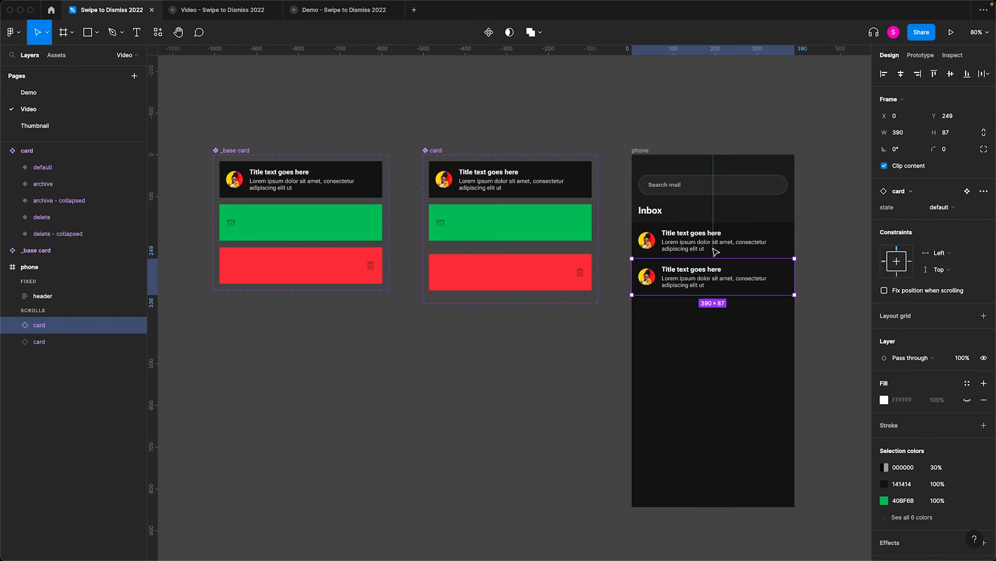
{"action": "left_click", "coordinate": [716, 253], "text": "shift"}
{"action": "key", "text": "shift+a"}
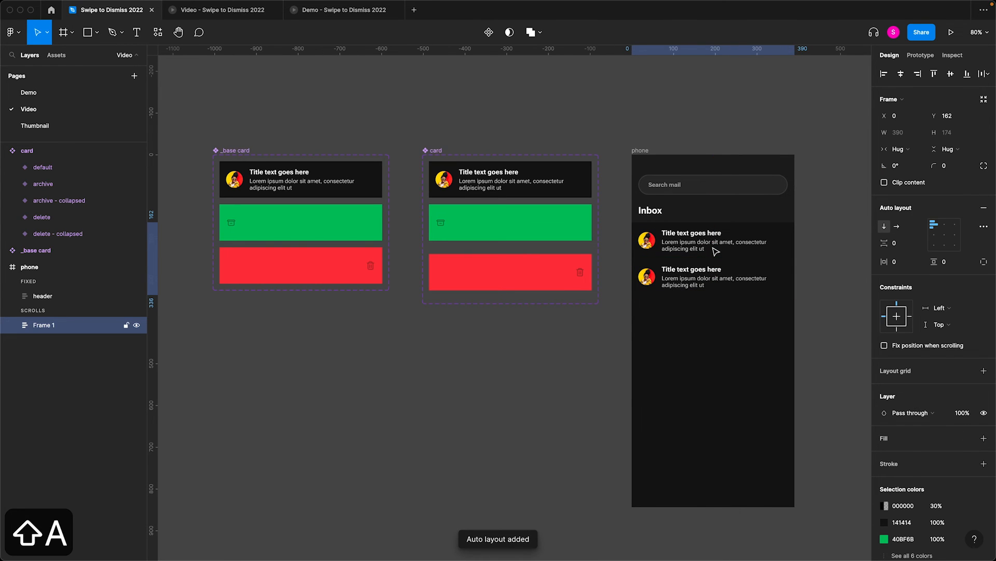
- Duplicate the second card instance repeatedly until the list extends past the phone frame's lower edge
{"action": "left_click", "coordinate": [696, 280]}
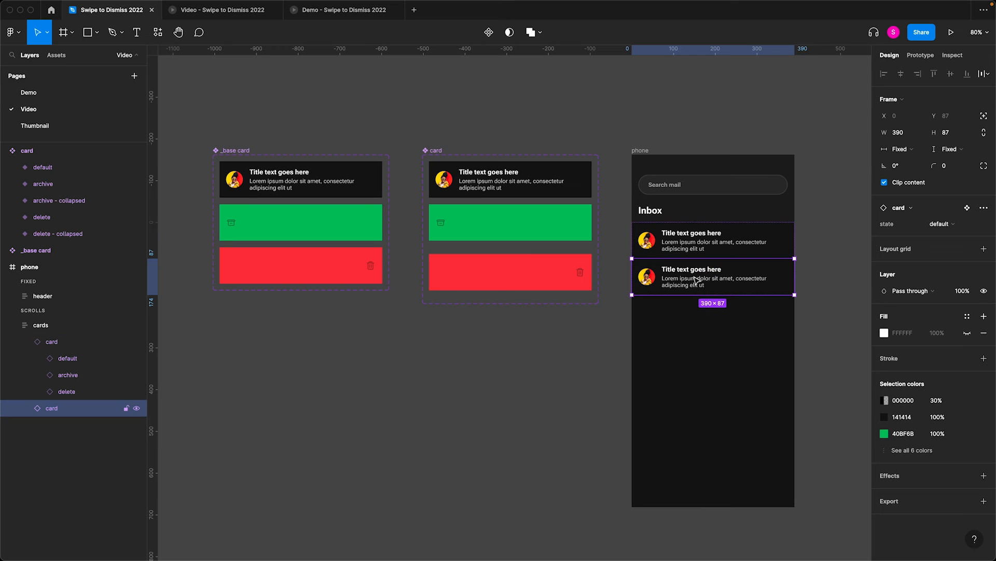
{"action": "key", "text": "super+d"}
{"action": "key", "text": "super+d"}
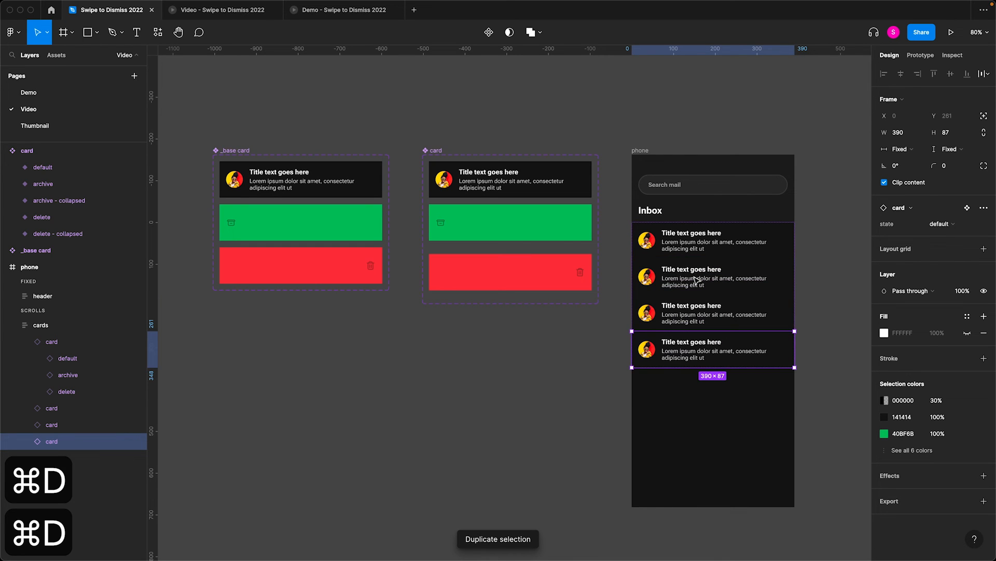
{"action": "key", "text": "super+d"}
{"action": "key", "text": "super+d"}
{"action": "key", "text": "super+d"}
{"action": "key", "text": "super+d"}
{"action": "key", "text": "super+d"}
{"action": "key", "text": "super+d"}
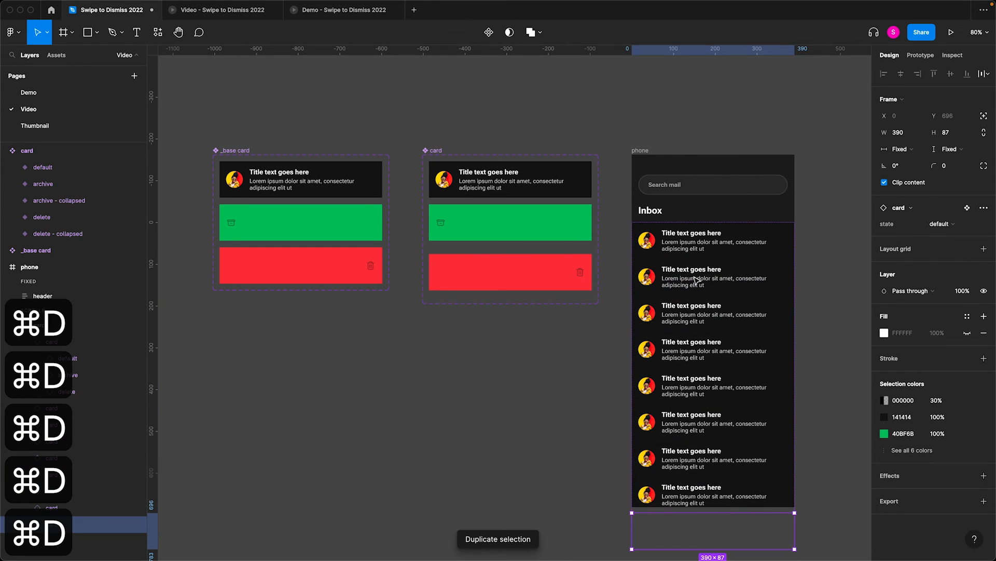
- Set the phone frame's overflow scrolling to vertical and check that the header's position is fixed when scrolling
{"action": "left_click", "coordinate": [642, 150]}
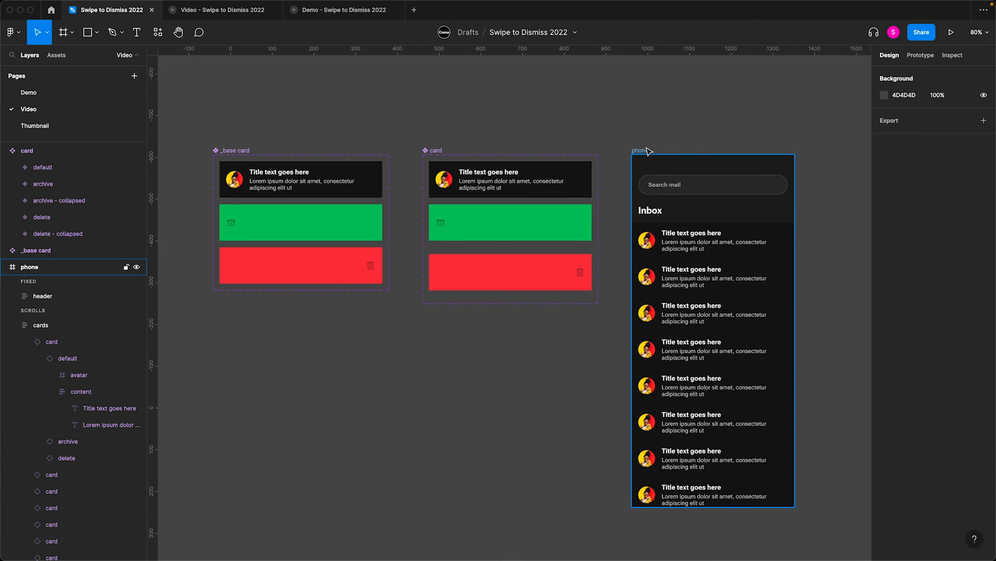
{"action": "left_click", "coordinate": [921, 56]}
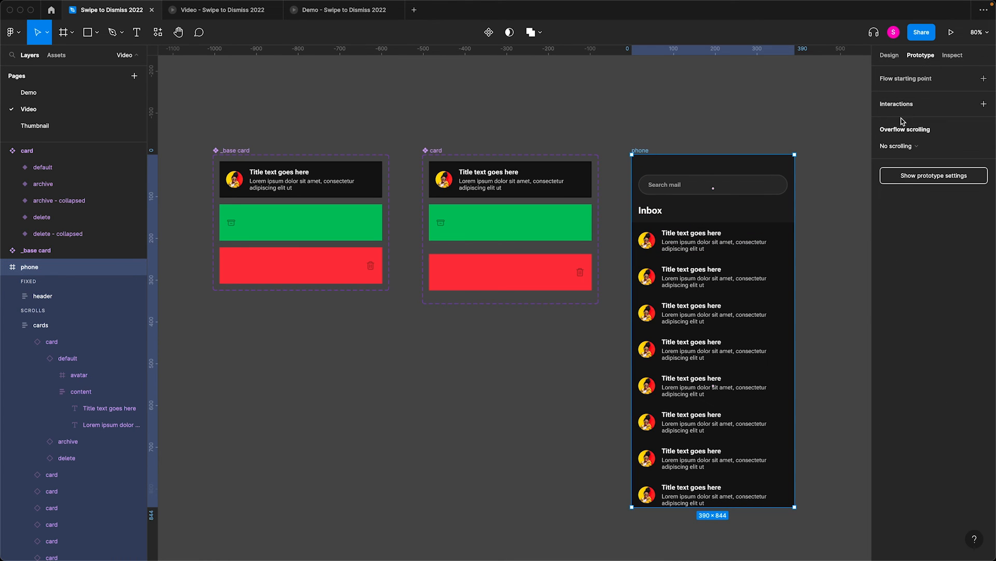
{"action": "left_click", "coordinate": [899, 147]}
{"action": "left_click", "coordinate": [899, 171]}
{"action": "key", "text": "shift+e"}
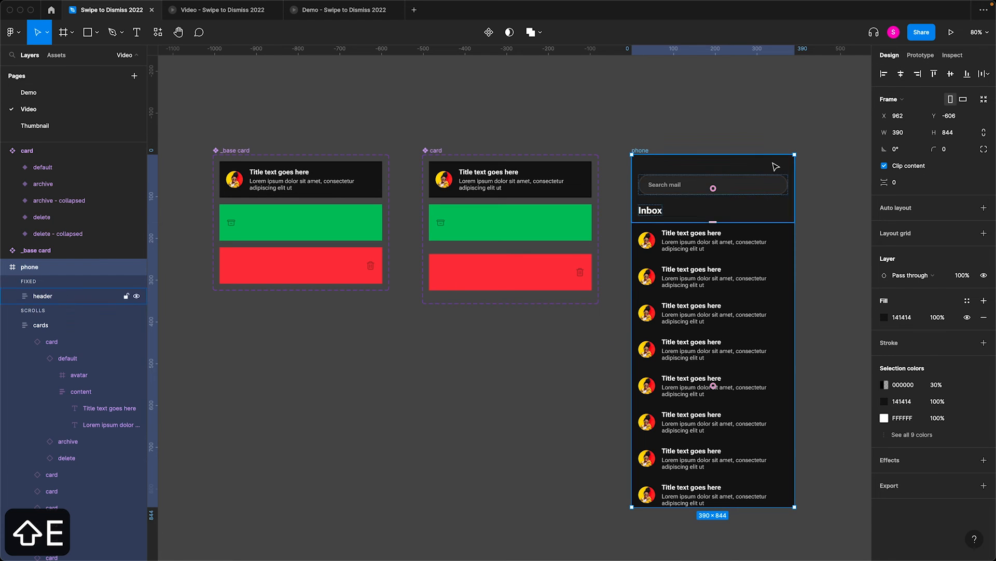
{"action": "left_click", "coordinate": [774, 164]}
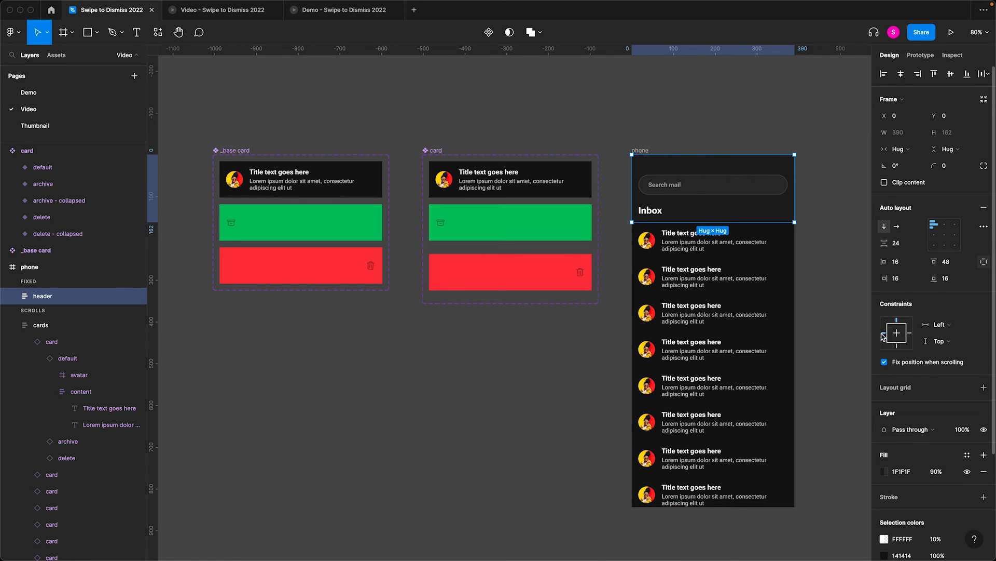
{"action": "left_click", "coordinate": [779, 98]}
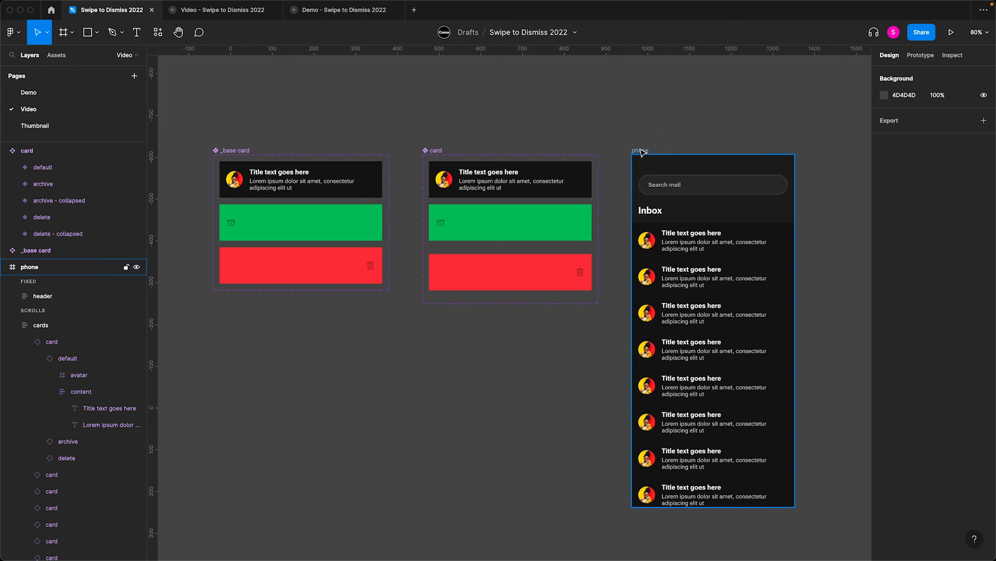
- Present the phone prototype and test scrolling the inbox and swiping the first card both ways to delete and archive
{"action": "left_click", "coordinate": [641, 150]}
{"action": "left_click", "coordinate": [950, 39]}
{"action": "left_click_drag", "start_coordinate": [516, 393], "coordinate": [523, 356]}
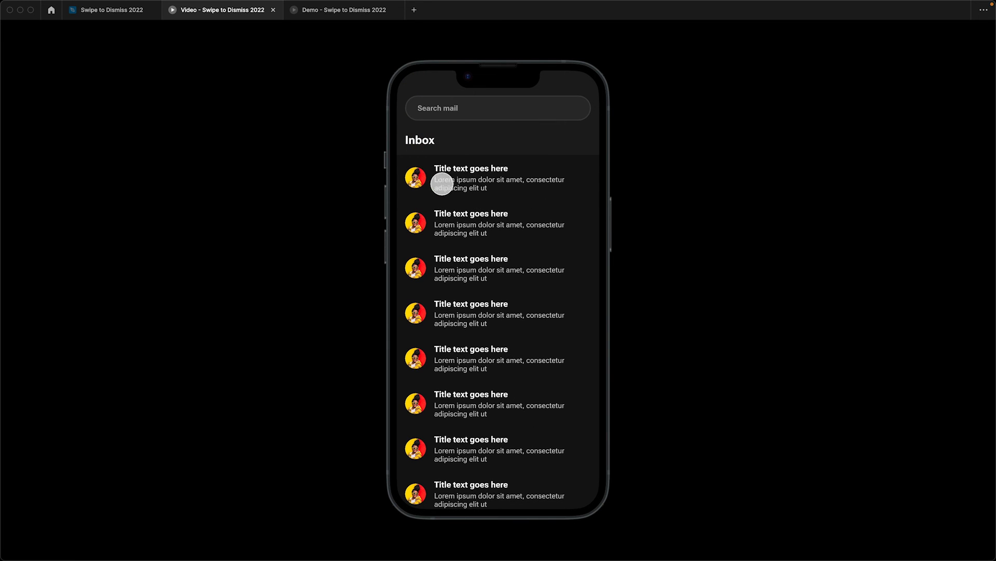
{"action": "left_click_drag", "start_coordinate": [415, 176], "coordinate": [345, 180]}
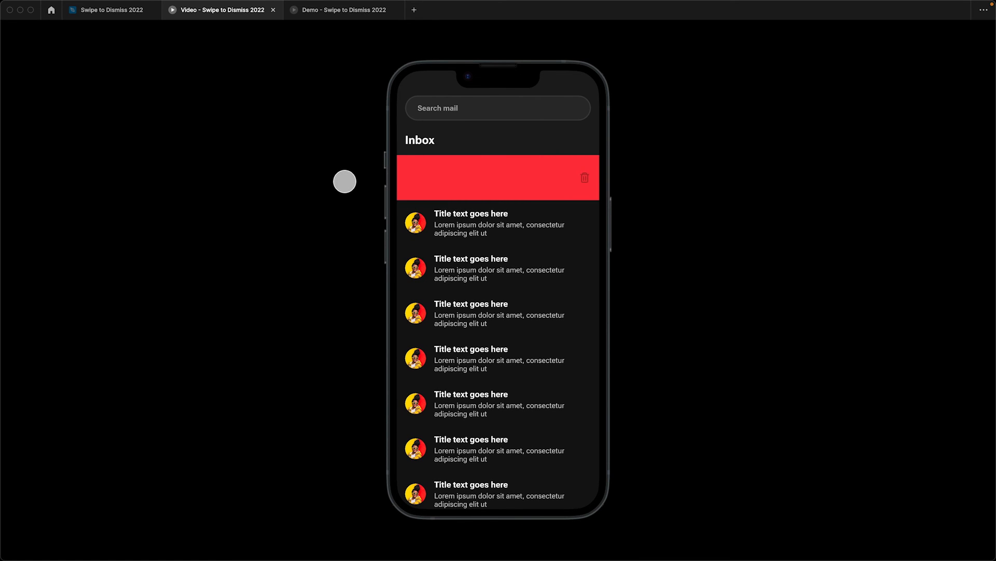
{"action": "left_click_drag", "start_coordinate": [422, 178], "coordinate": [509, 194]}
{"action": "left_click_drag", "start_coordinate": [436, 184], "coordinate": [525, 189]}
{"action": "left_click_drag", "start_coordinate": [429, 182], "coordinate": [535, 194]}
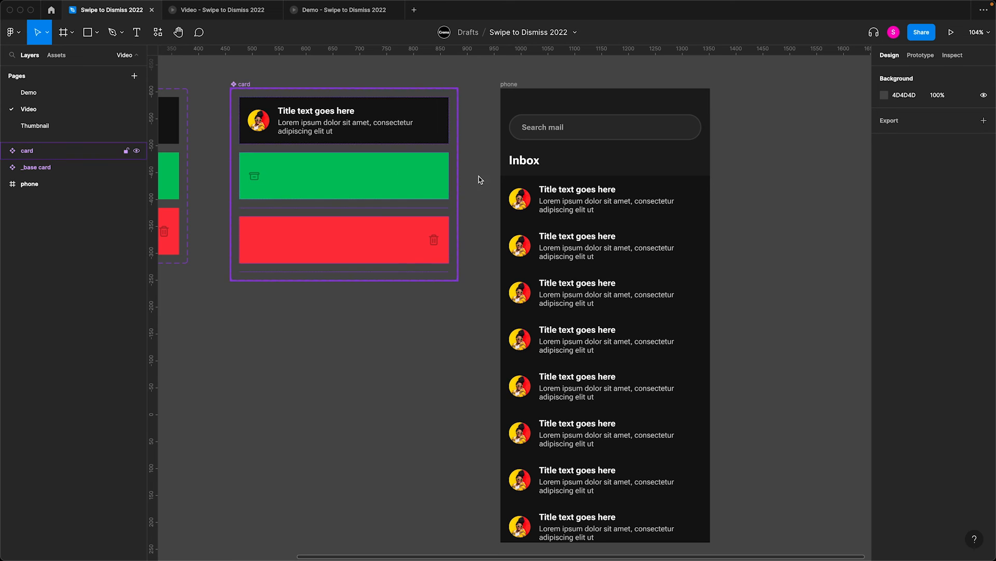
- Replace the avatars of the second to fifth cards with random images from Content Reel's Avatars (female) set
{"action": "left_click", "coordinate": [553, 199], "text": "super"}
{"action": "left_click", "coordinate": [523, 246], "text": "super"}
{"action": "left_click", "coordinate": [521, 293], "text": "shift+super"}
{"action": "left_click", "coordinate": [521, 339], "text": "shift+super"}
{"action": "left_click", "coordinate": [524, 383], "text": "shift+super"}
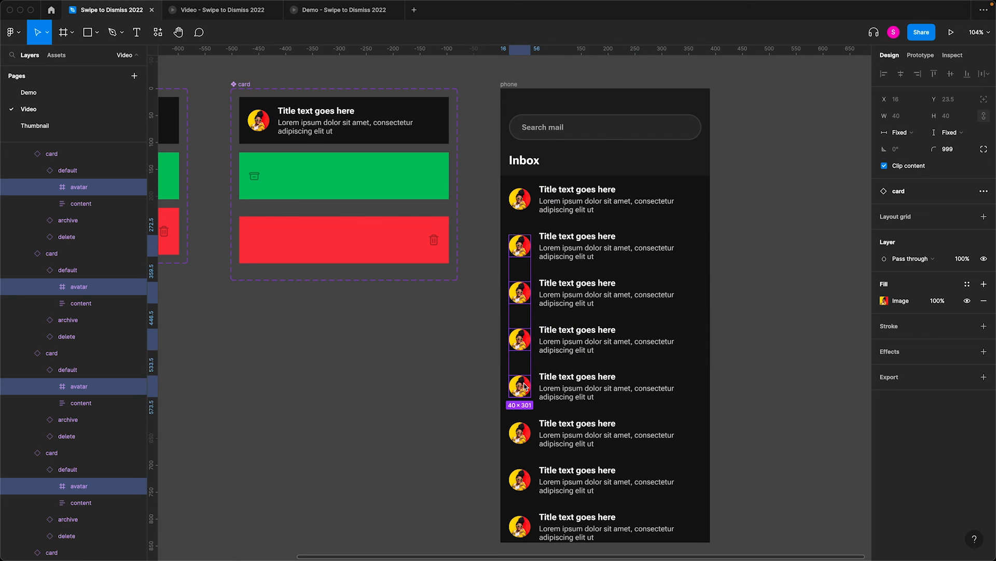
{"action": "key", "text": "super+slash"}
{"action": "key", "text": "Return"}
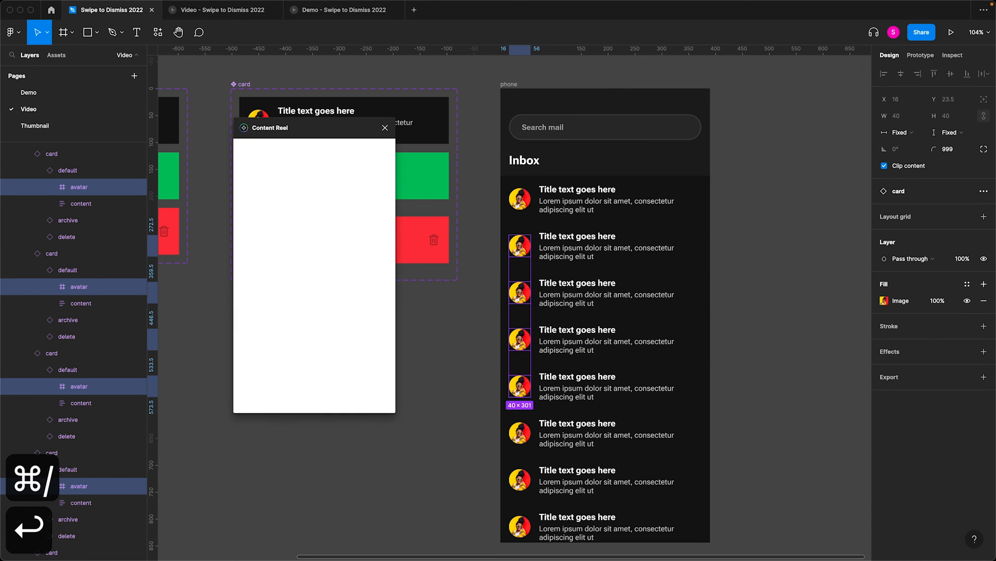
{"action": "left_click", "coordinate": [289, 252]}
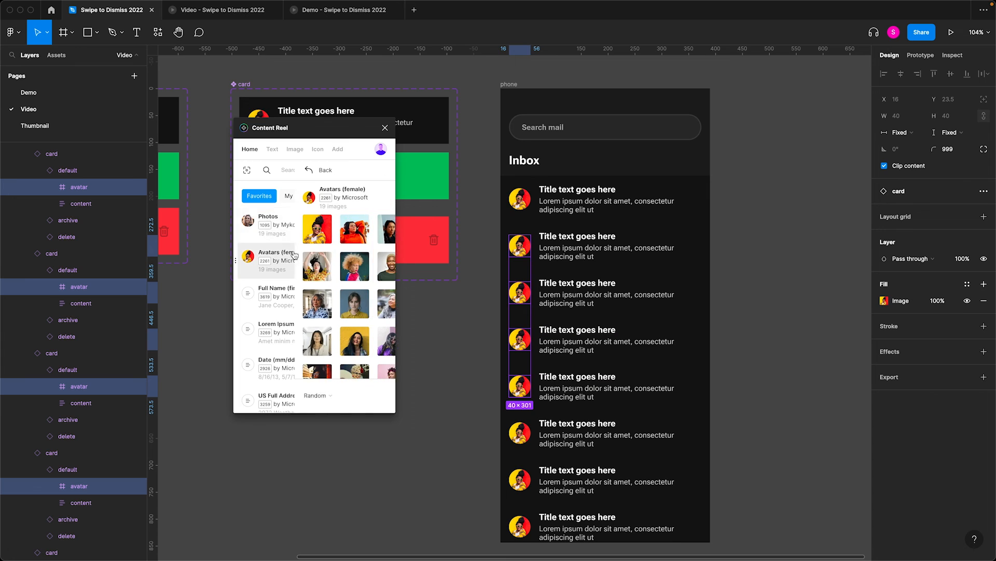
{"action": "left_click", "coordinate": [363, 395]}
{"action": "left_click", "coordinate": [423, 414]}
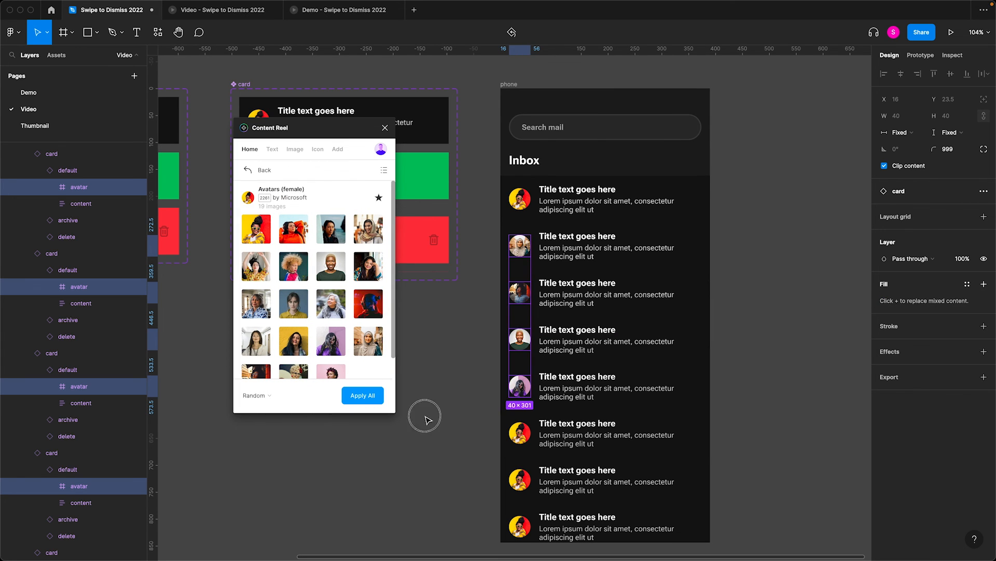
- Fill the titles of the second to fifth cards with names from Content Reel's Full Name set
{"action": "left_click", "coordinate": [559, 240]}
{"action": "left_click", "coordinate": [562, 282], "text": "shift"}
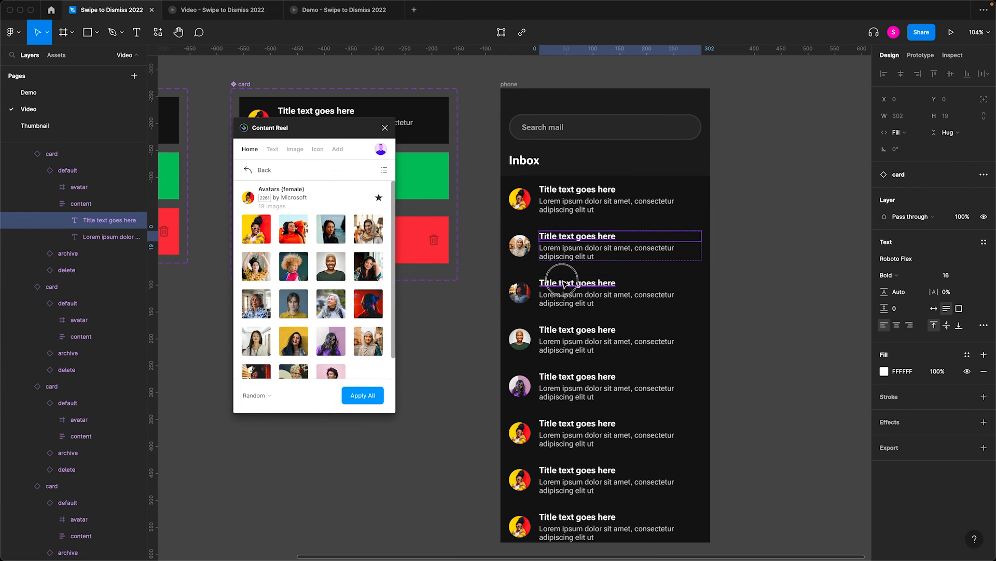
{"action": "left_click", "coordinate": [562, 334], "text": "shift"}
{"action": "left_click", "coordinate": [571, 377], "text": "shift"}
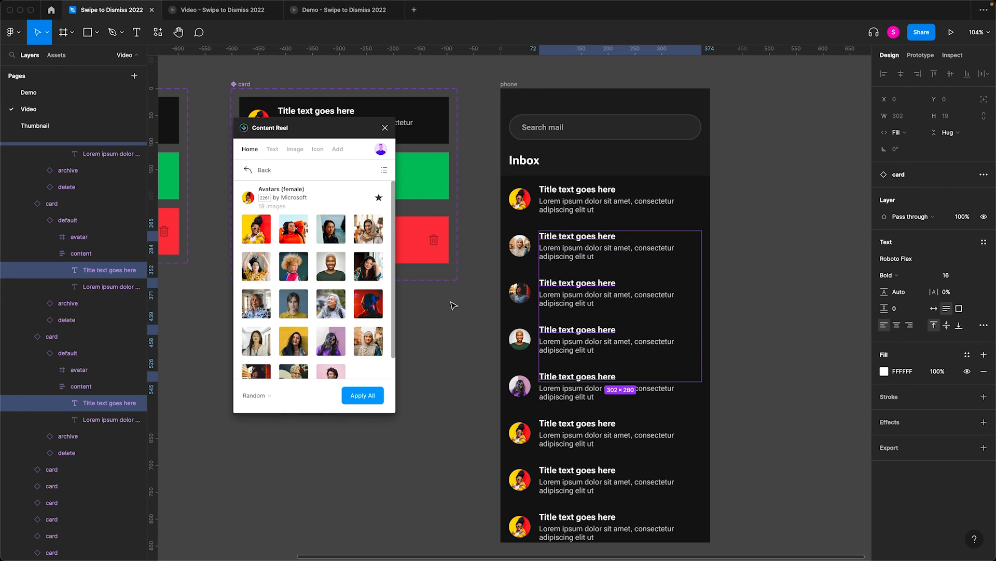
{"action": "left_click", "coordinate": [262, 177]}
{"action": "left_click", "coordinate": [298, 289]}
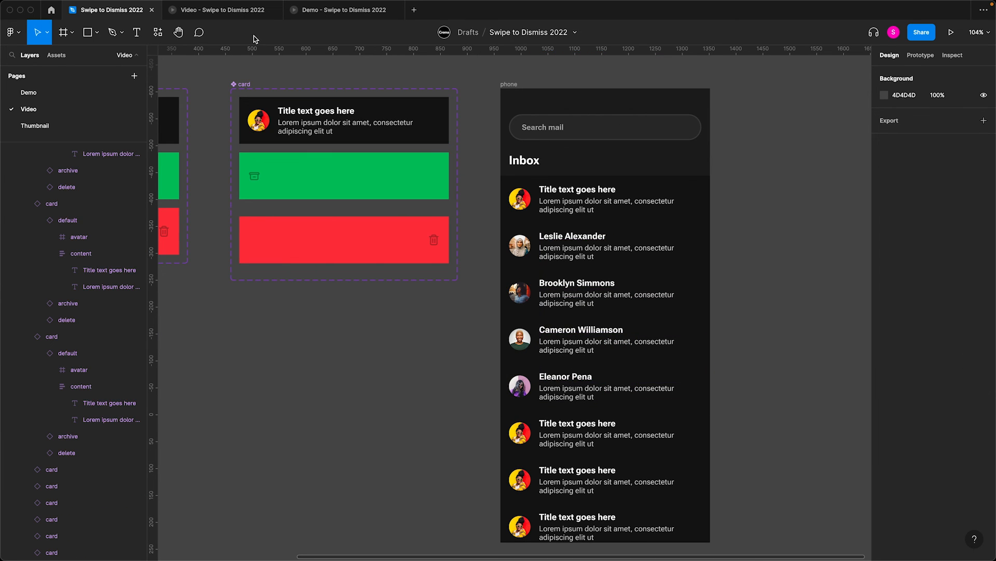
- Test the updated inbox in the prototype preview by swiping the second card in the list away several times
{"action": "left_click", "coordinate": [228, 10]}
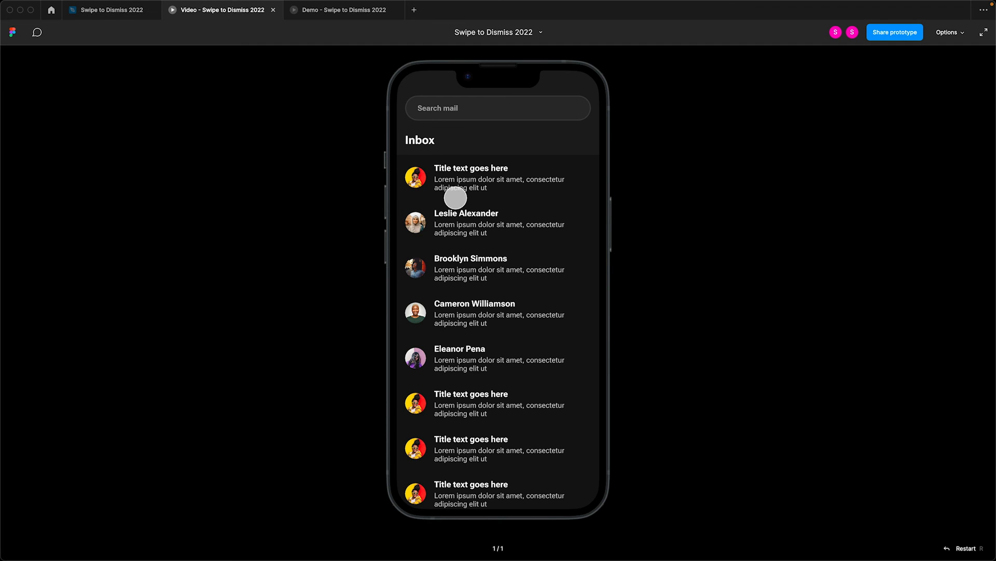
{"action": "left_click_drag", "start_coordinate": [442, 218], "coordinate": [608, 219]}
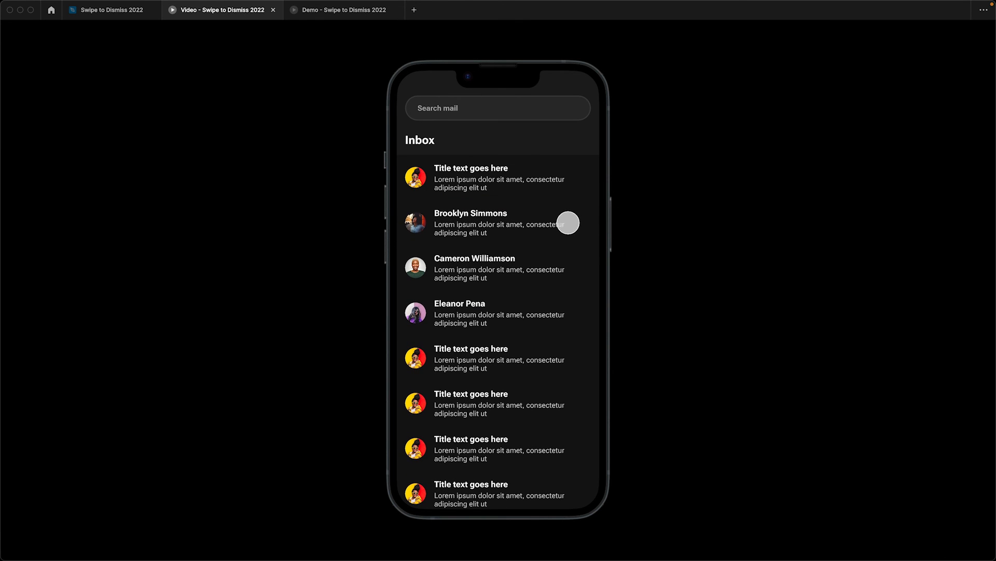
{"action": "left_click_drag", "start_coordinate": [397, 217], "coordinate": [396, 218]}
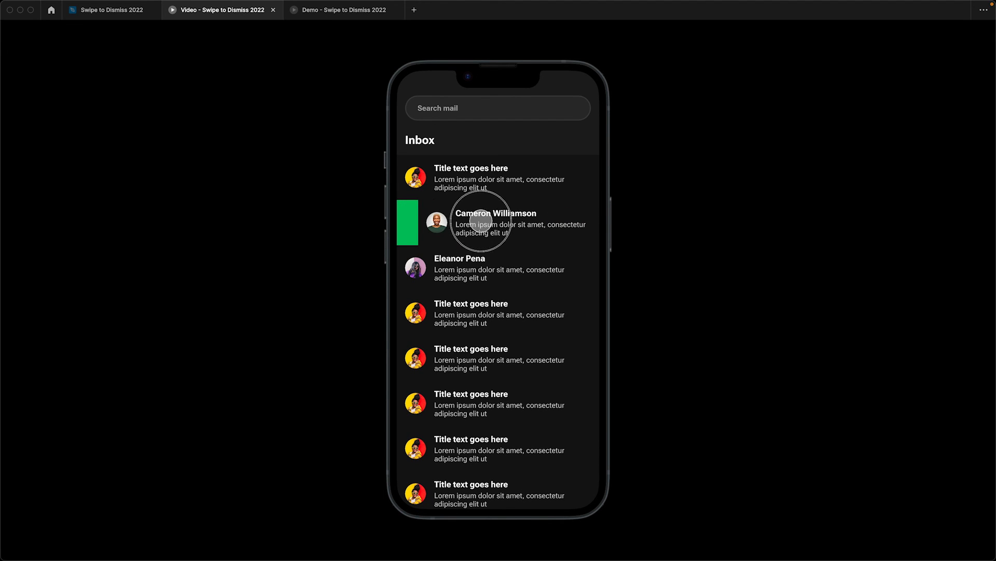
{"action": "left_click_drag", "start_coordinate": [578, 224], "coordinate": [576, 222]}
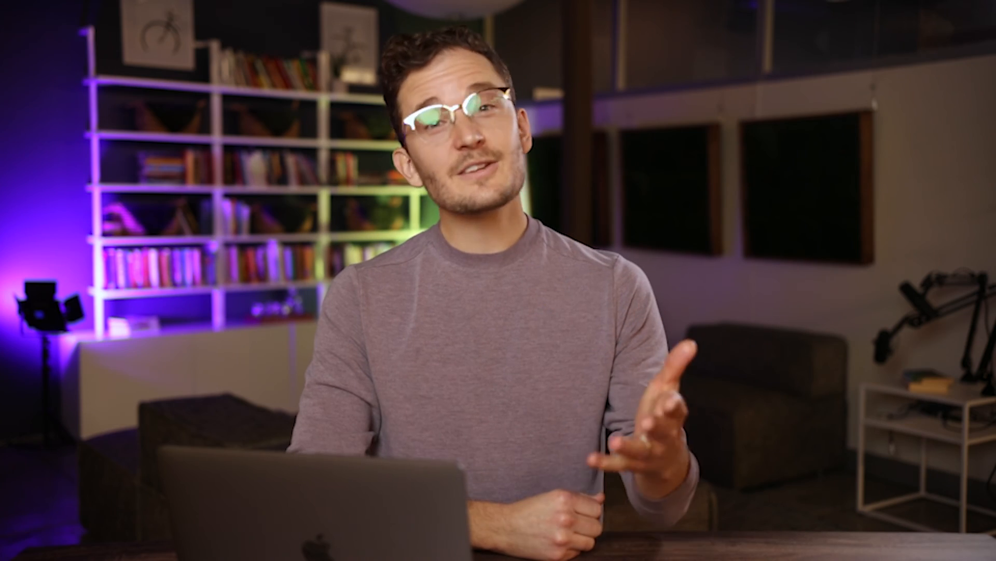